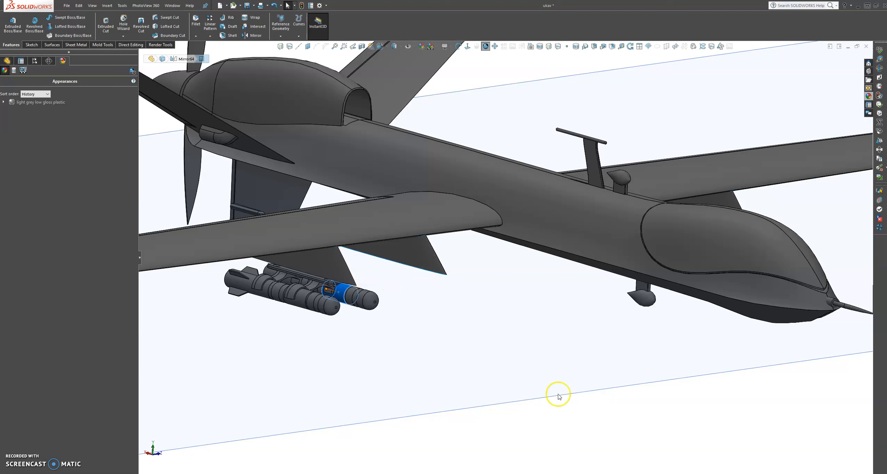
Inspect the missile racks and the empty inner pylons under both wings, including from below.
{"action": "left_click", "coordinate": [661, 432]}
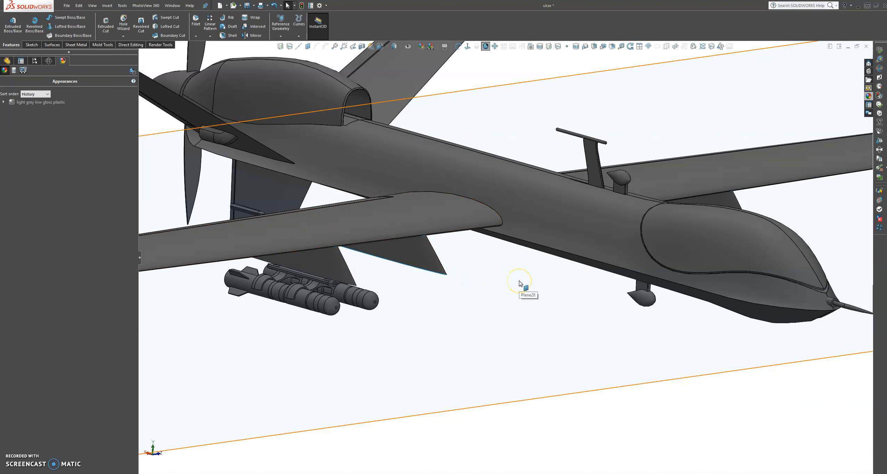
{"action": "scroll", "coordinate": [520, 283], "scroll_direction": "up", "scroll_amount": 3}
{"action": "left_click", "coordinate": [634, 296]}
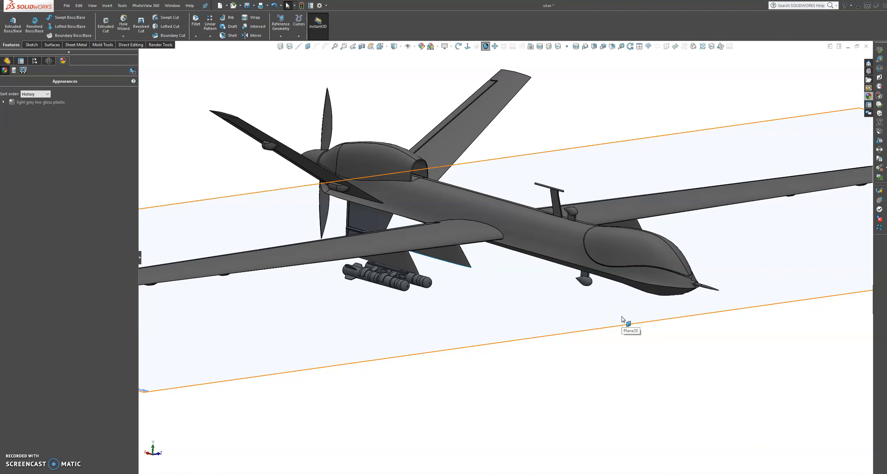
{"action": "scroll", "coordinate": [622, 316], "scroll_direction": "up", "scroll_amount": 2}
{"action": "scroll", "coordinate": [573, 201], "scroll_direction": "down", "scroll_amount": 2}
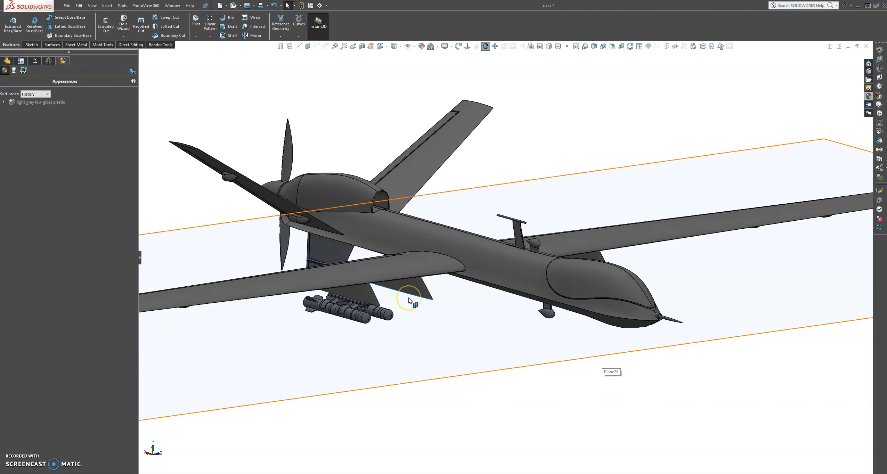
{"action": "scroll", "coordinate": [409, 301], "scroll_direction": "down", "scroll_amount": 3}
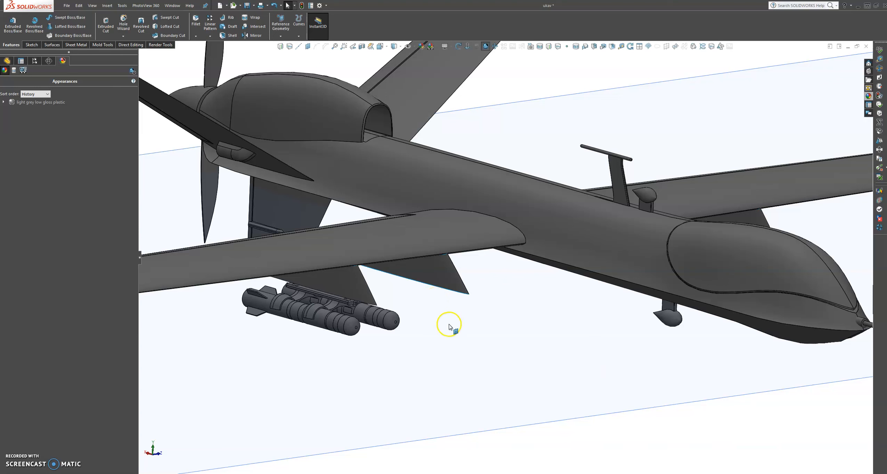
{"action": "middle_click_drag", "start_coordinate": [448, 325], "coordinate": [447, 322]}
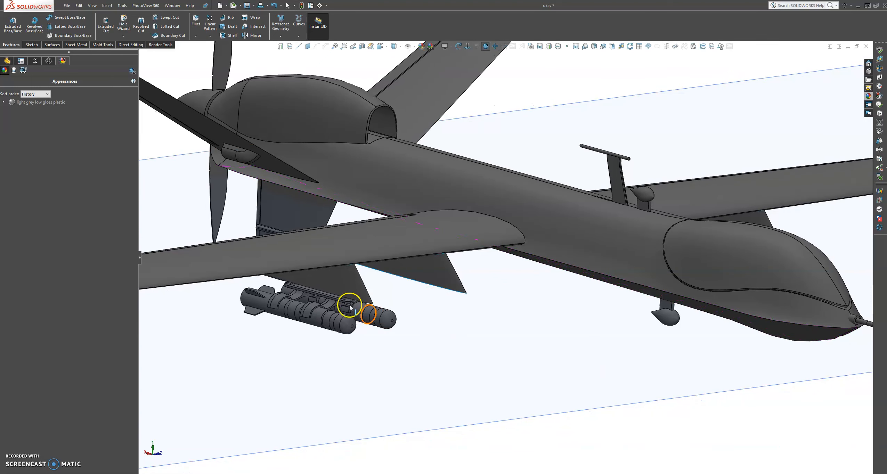
{"action": "left_click", "coordinate": [332, 301]}
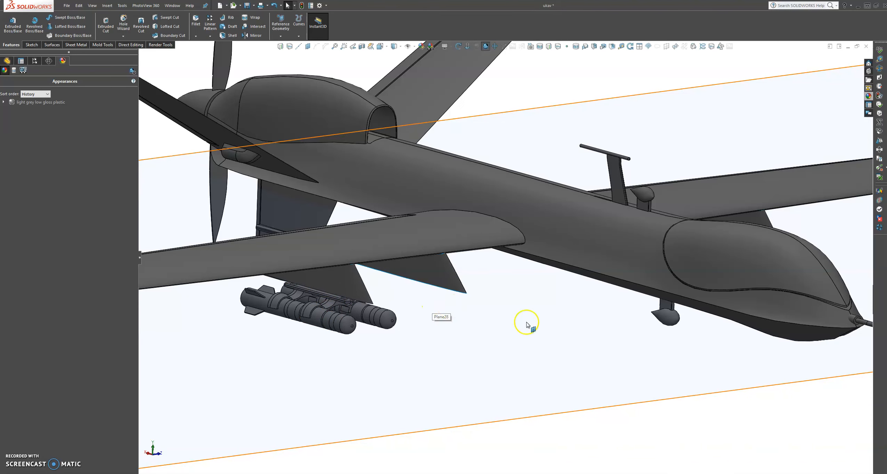
{"action": "middle_click_drag", "start_coordinate": [485, 305], "coordinate": [428, 147]}
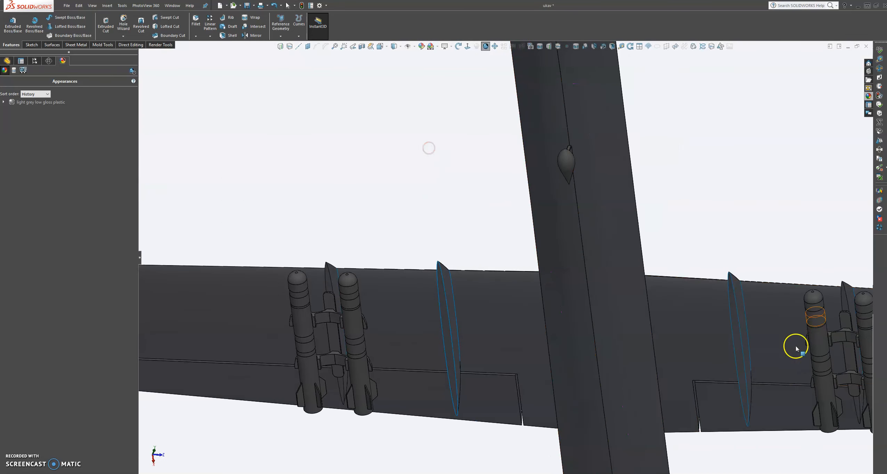
{"action": "scroll", "coordinate": [795, 347], "scroll_direction": "up", "scroll_amount": 4}
{"action": "scroll", "coordinate": [625, 297], "scroll_direction": "down", "scroll_amount": 2}
{"action": "scroll", "coordinate": [613, 295], "scroll_direction": "down", "scroll_amount": 5}
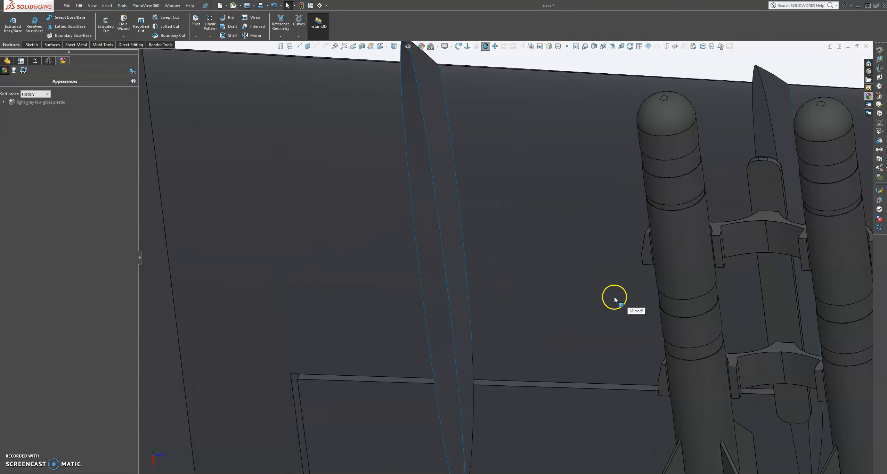
{"action": "left_click", "coordinate": [420, 245]}
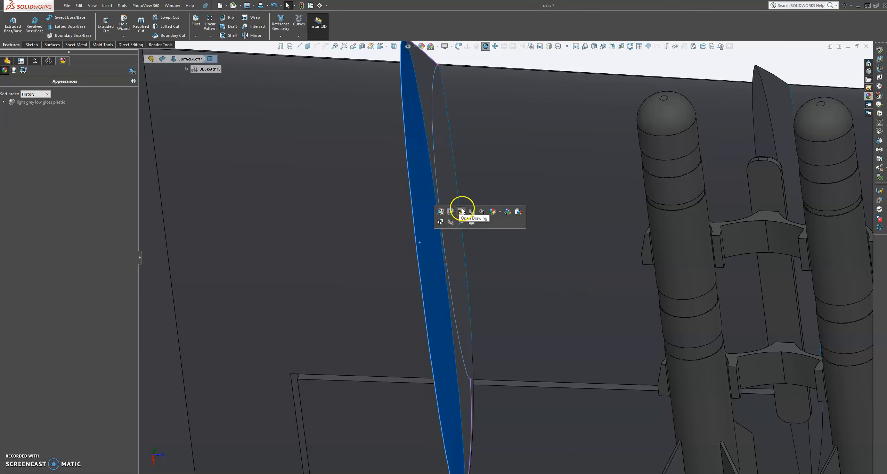
{"action": "left_click", "coordinate": [450, 211]}
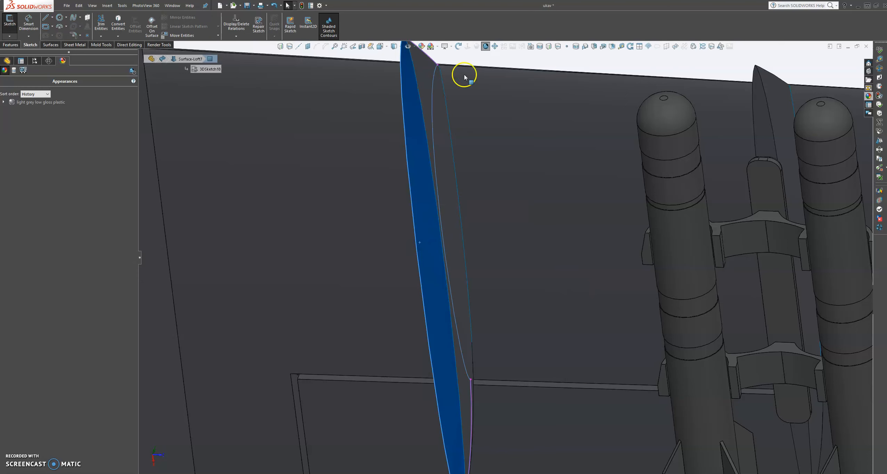
{"action": "left_click", "coordinate": [467, 47]}
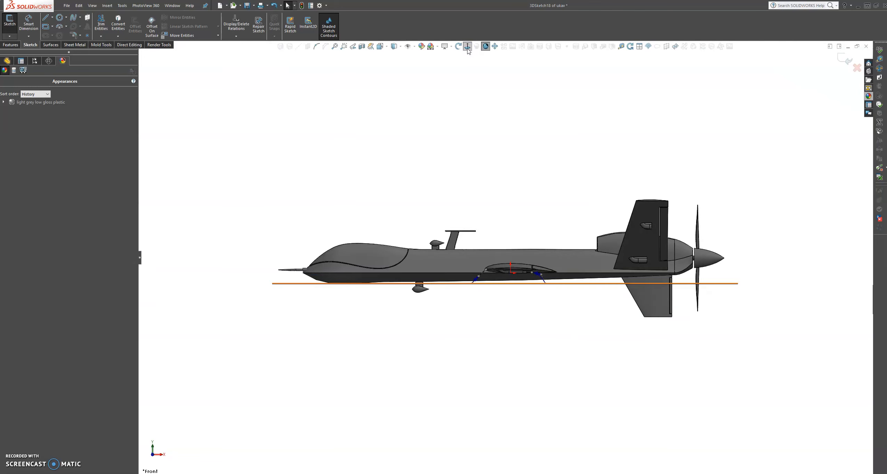
{"action": "left_click", "coordinate": [507, 159]}
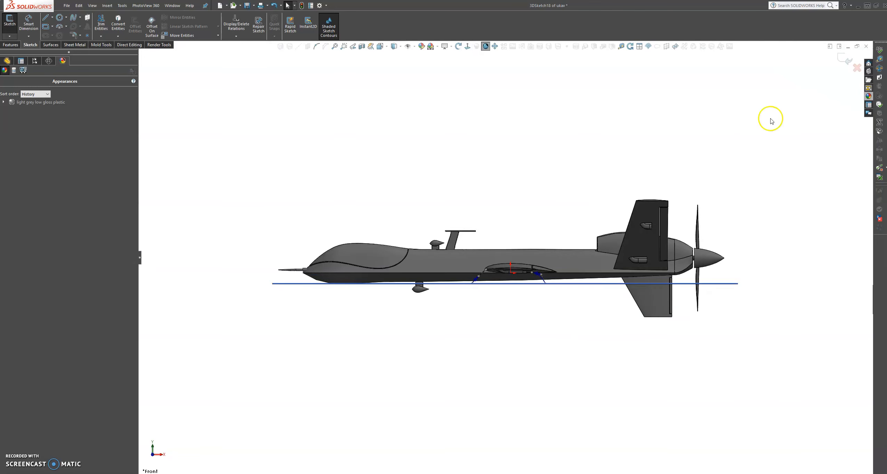
{"action": "left_click", "coordinate": [846, 62]}
{"action": "mouse_move", "coordinate": [546, 283]}
{"action": "middle_mouse_down"}
{"action": "mouse_move", "coordinate": [525, 324]}
{"action": "mouse_move", "coordinate": [539, 264]}
{"action": "middle_mouse_up"}
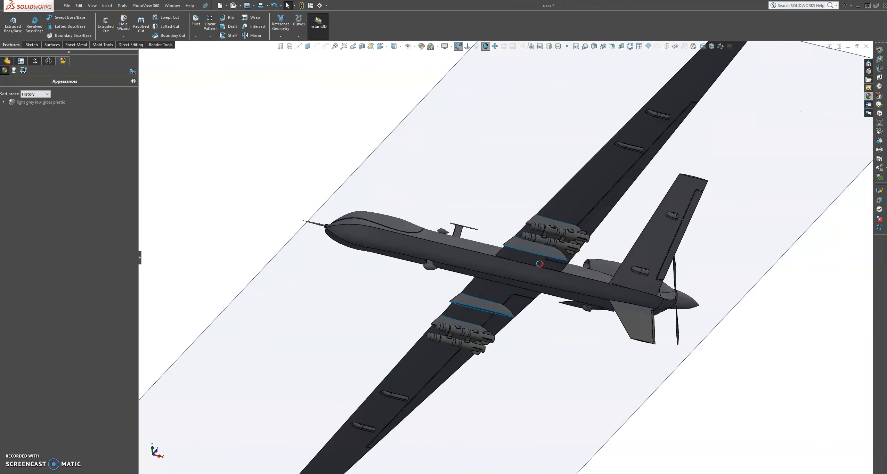
{"action": "scroll", "coordinate": [513, 260], "scroll_direction": "down", "scroll_amount": 10}
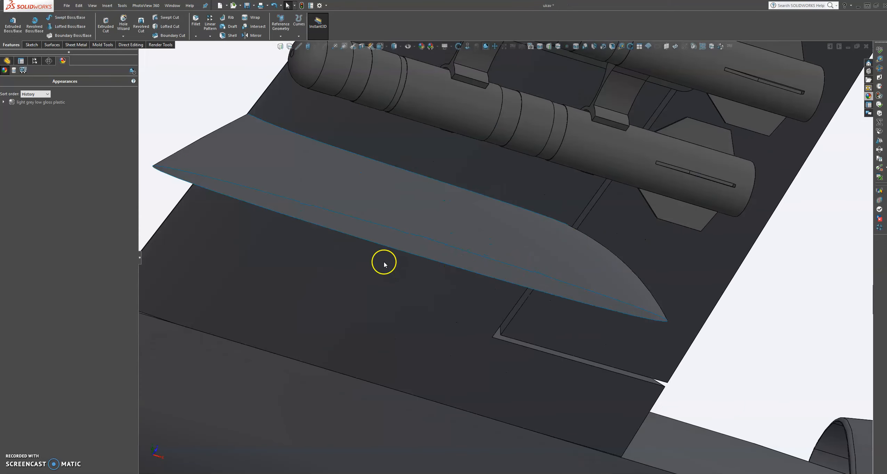
{"action": "left_click", "coordinate": [396, 236]}
{"action": "left_click", "coordinate": [428, 206]}
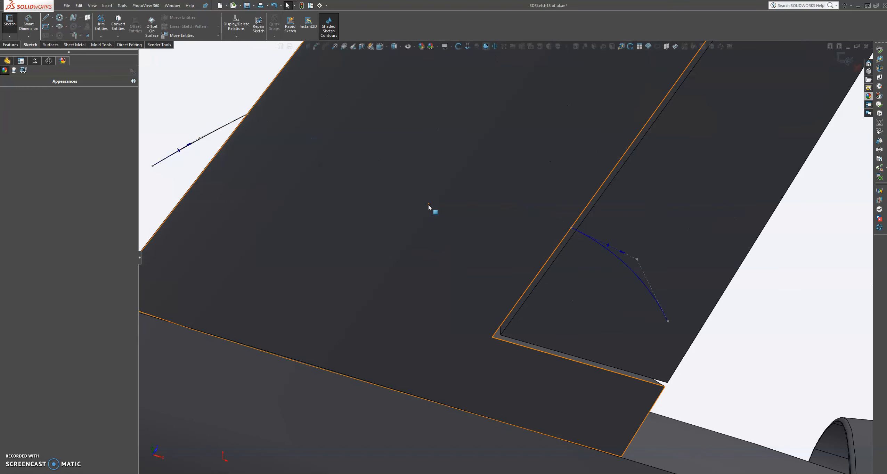
{"action": "scroll", "coordinate": [730, 340], "scroll_direction": "up", "scroll_amount": 4}
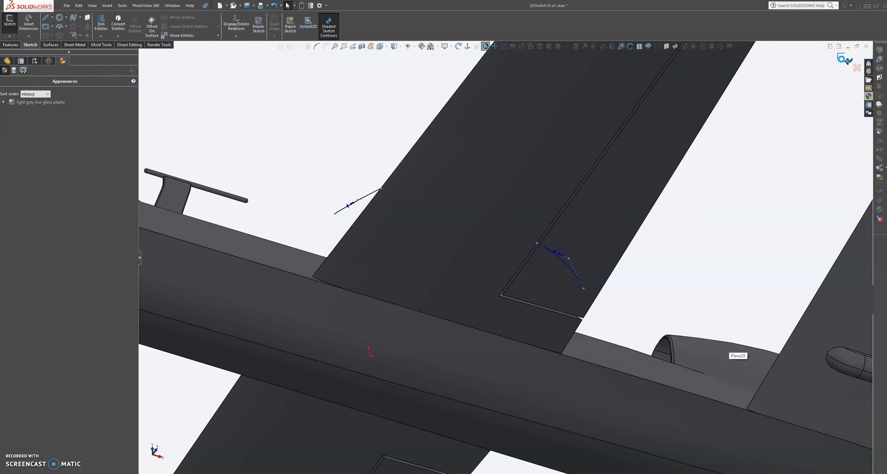
{"action": "left_click", "coordinate": [842, 59]}
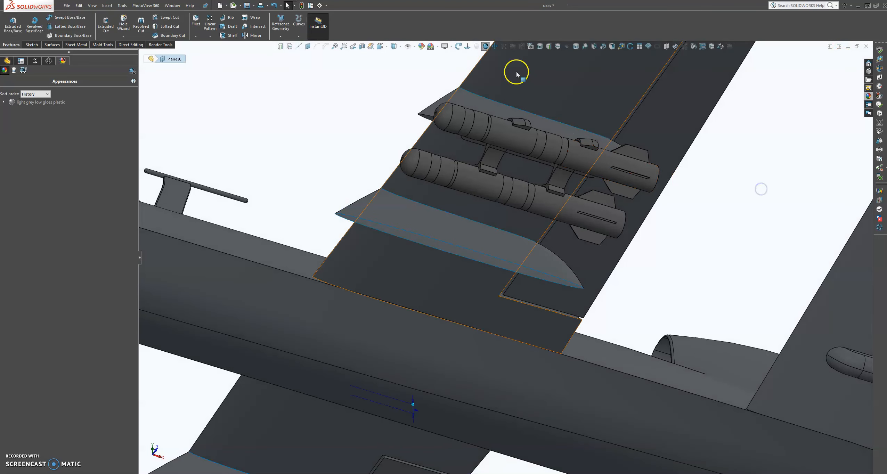
Turn the view normal to the underside face of the empty inner pylon on the opposite wing.
{"action": "scroll", "coordinate": [448, 311], "scroll_direction": "up", "scroll_amount": 1}
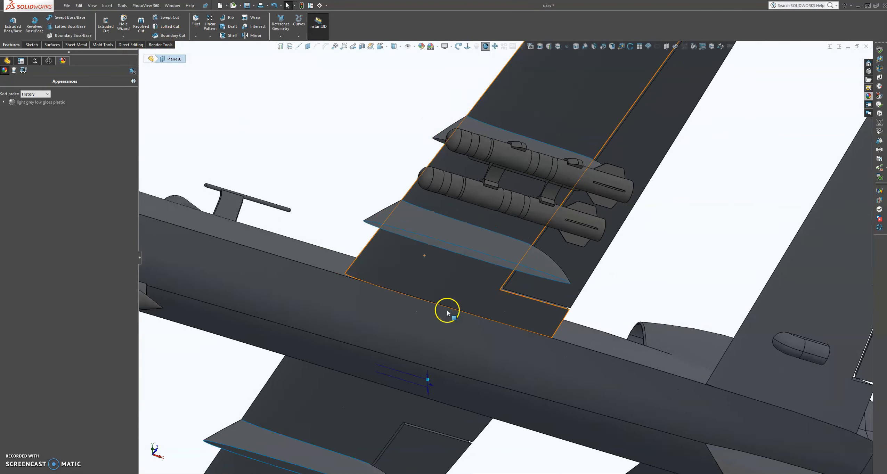
{"action": "scroll", "coordinate": [392, 402], "scroll_direction": "up", "scroll_amount": 5}
{"action": "scroll", "coordinate": [377, 407], "scroll_direction": "down", "scroll_amount": 8}
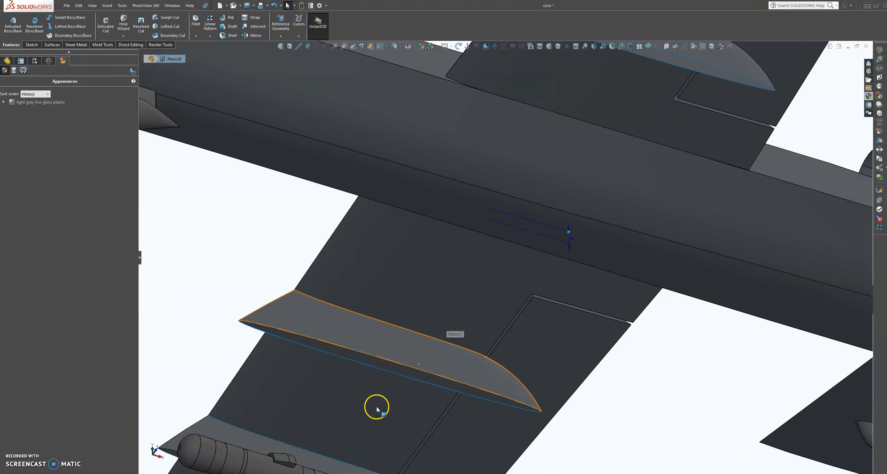
{"action": "left_click", "coordinate": [386, 367]}
{"action": "left_click", "coordinate": [417, 346]}
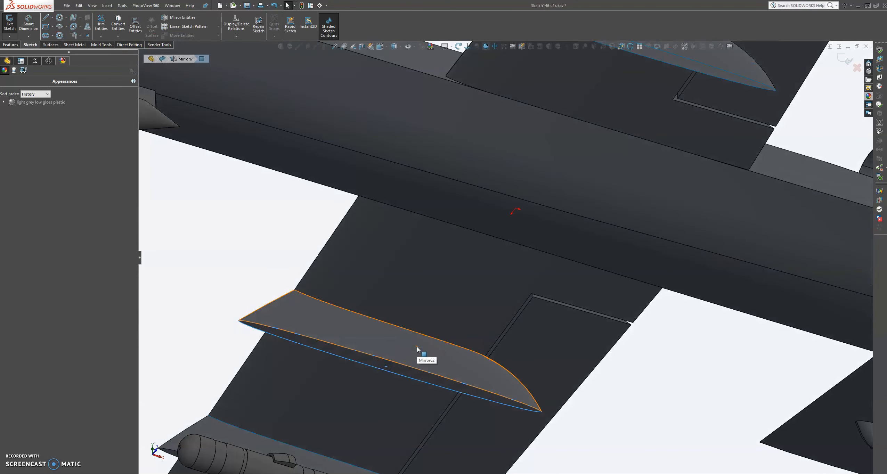
{"action": "left_click", "coordinate": [468, 47]}
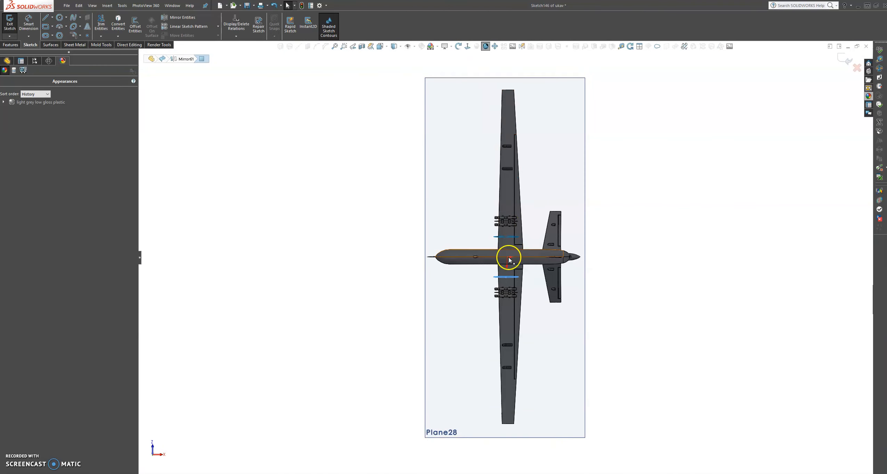
{"action": "scroll", "coordinate": [508, 256], "scroll_direction": "down", "scroll_amount": 3}
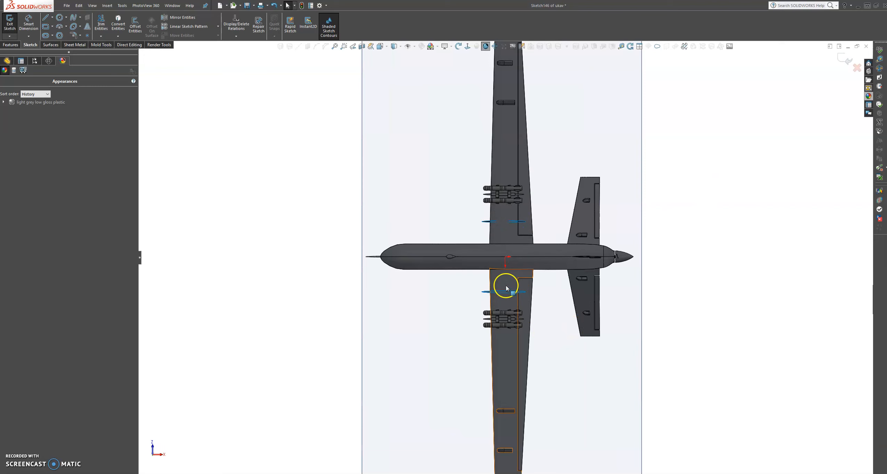
{"action": "scroll", "coordinate": [684, 289], "scroll_direction": "down", "scroll_amount": 3}
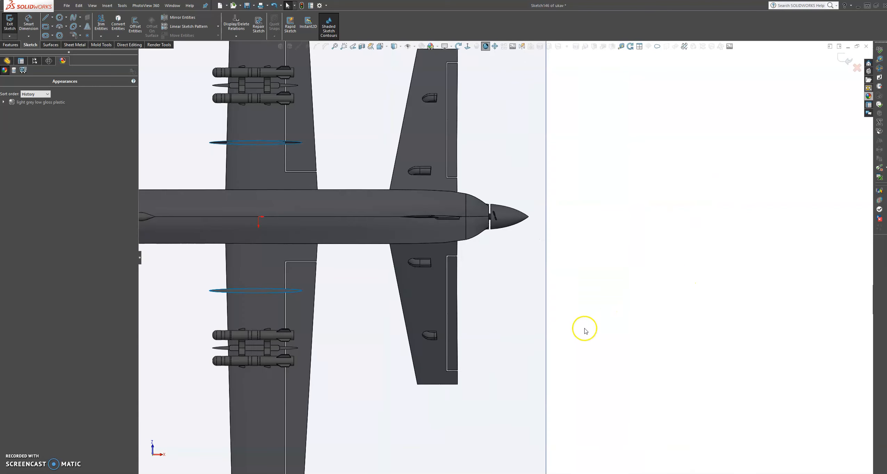
{"action": "scroll", "coordinate": [410, 274], "scroll_direction": "up", "scroll_amount": 2}
{"action": "scroll", "coordinate": [388, 274], "scroll_direction": "down", "scroll_amount": 6}
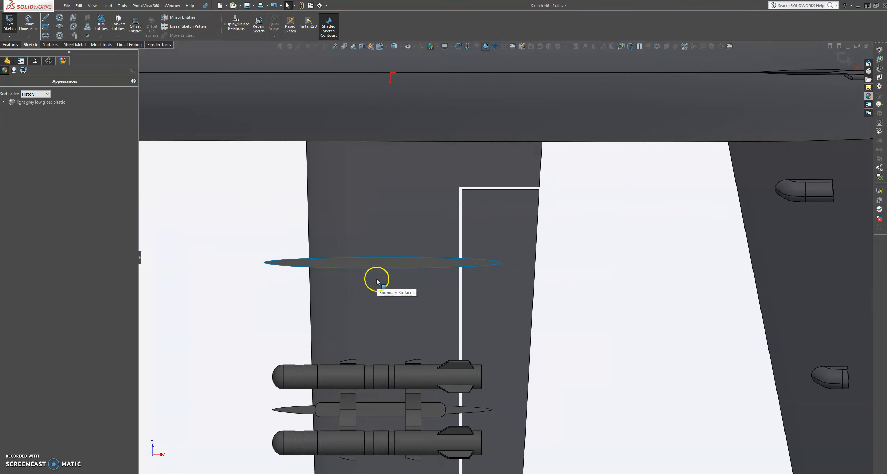
{"action": "scroll", "coordinate": [377, 281], "scroll_direction": "down", "scroll_amount": 2}
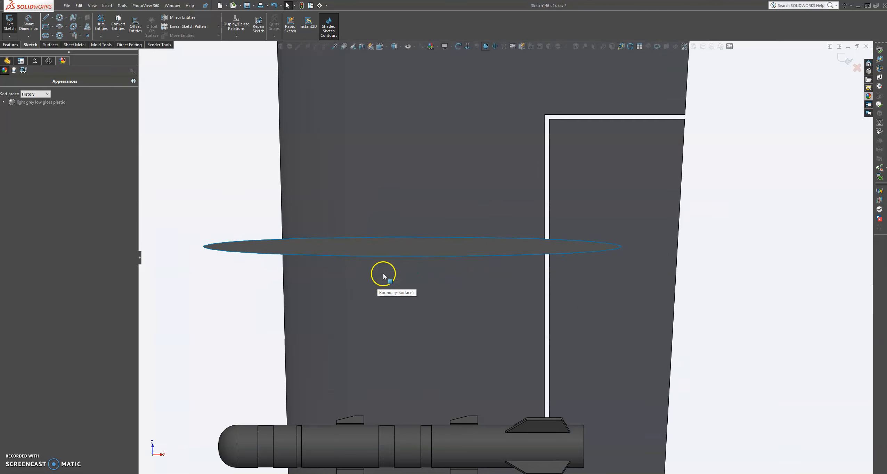
{"action": "left_click", "coordinate": [838, 61]}
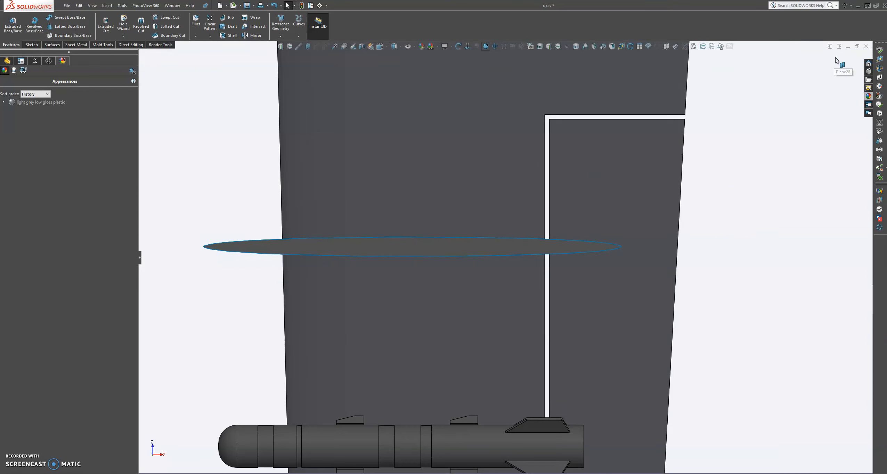
In a new sketch on the empty pylon's underside, draw a vertical centerline from the midpoint of the adjacent rack's front bracket past the pylon.
{"action": "left_click", "coordinate": [407, 244]}
{"action": "left_click", "coordinate": [437, 211]}
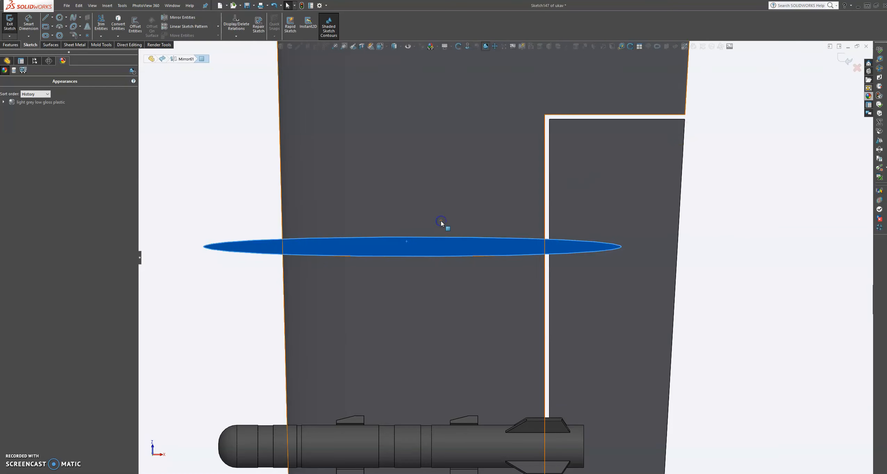
{"action": "scroll", "coordinate": [440, 221], "scroll_direction": "down", "scroll_amount": 3}
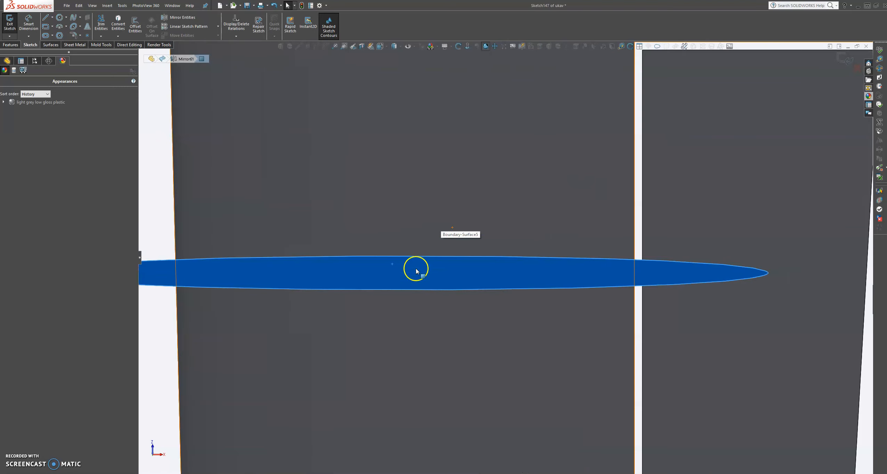
{"action": "scroll", "coordinate": [417, 267], "scroll_direction": "up", "scroll_amount": 7}
{"action": "scroll", "coordinate": [503, 285], "scroll_direction": "down", "scroll_amount": 2}
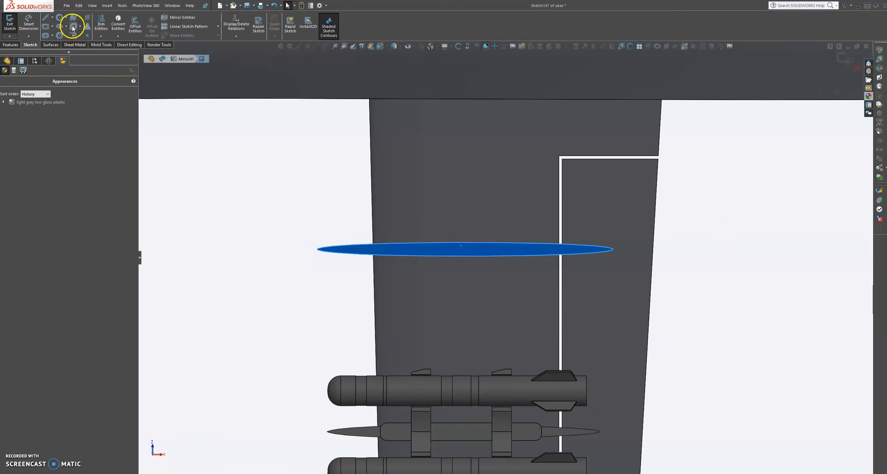
{"action": "left_click", "coordinate": [52, 17]}
{"action": "left_click", "coordinate": [55, 35]}
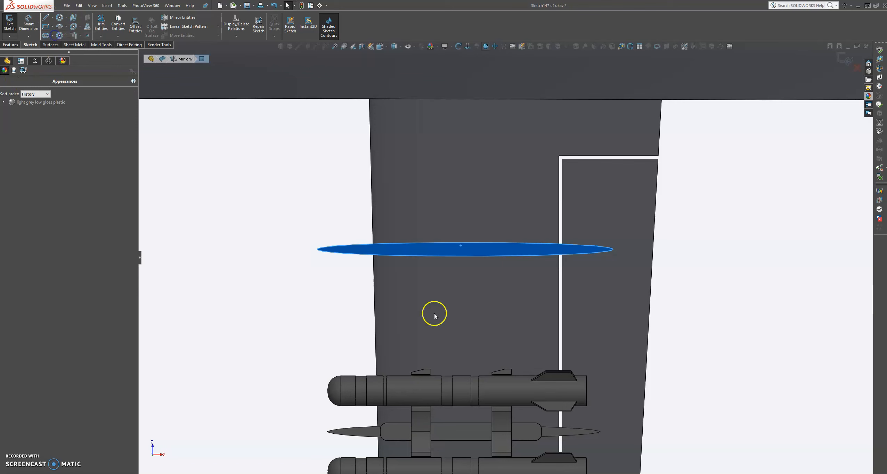
{"action": "left_click", "coordinate": [421, 431]}
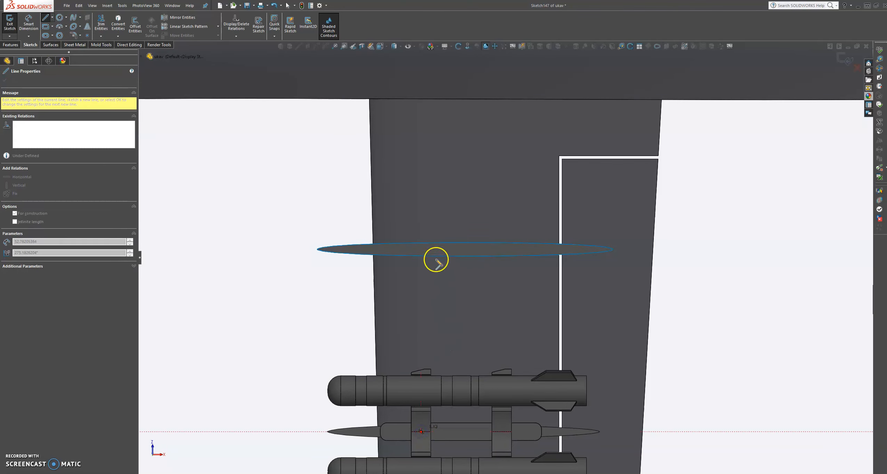
{"action": "left_click", "coordinate": [421, 214]}
{"action": "key", "text": "Escape"}
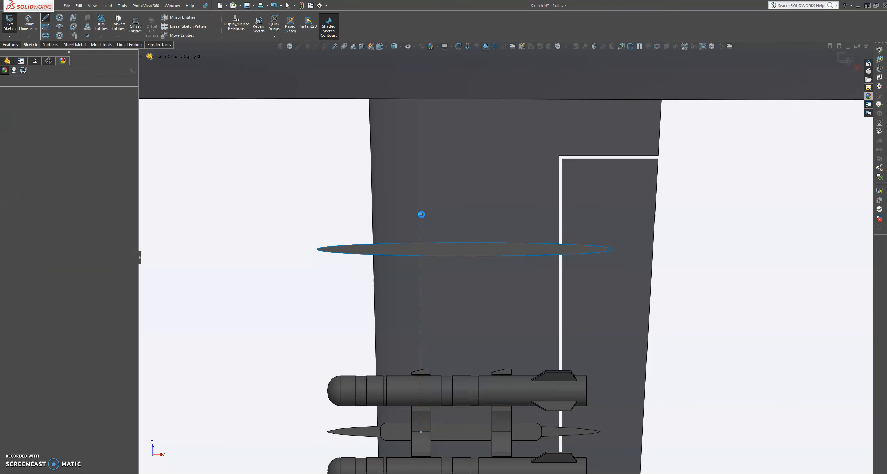
Draw a vertical centerline from the midpoint of the adjacent rack's rear bracket past the empty pylon.
{"action": "left_click", "coordinate": [52, 17]}
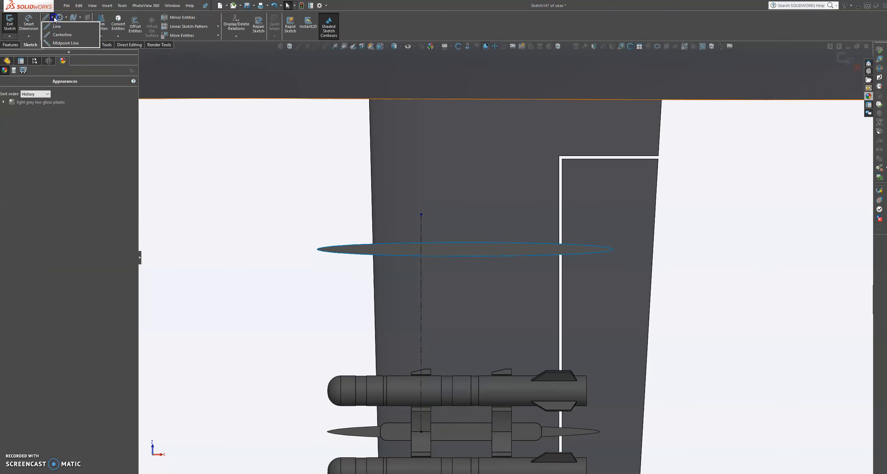
{"action": "left_click", "coordinate": [62, 35]}
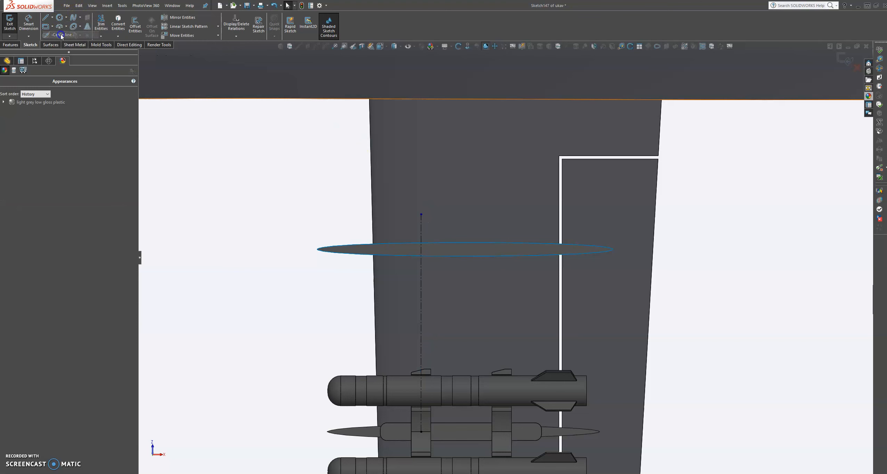
{"action": "left_click", "coordinate": [501, 432]}
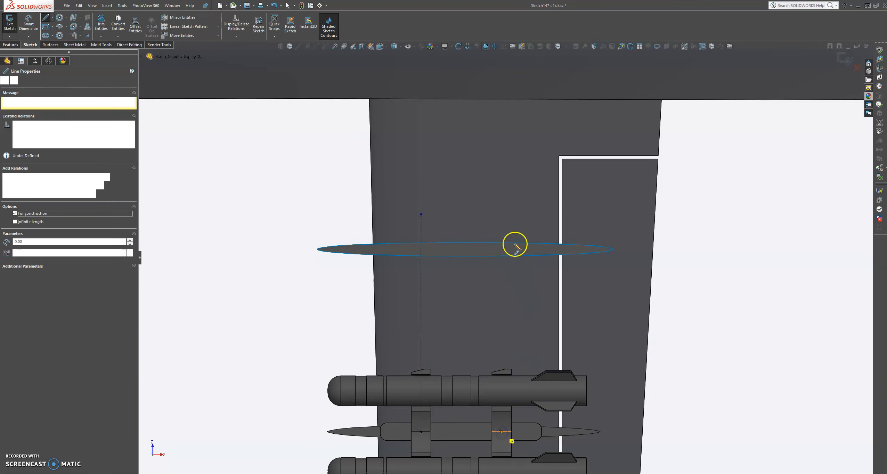
{"action": "left_click", "coordinate": [502, 203]}
{"action": "key", "text": "Escape"}
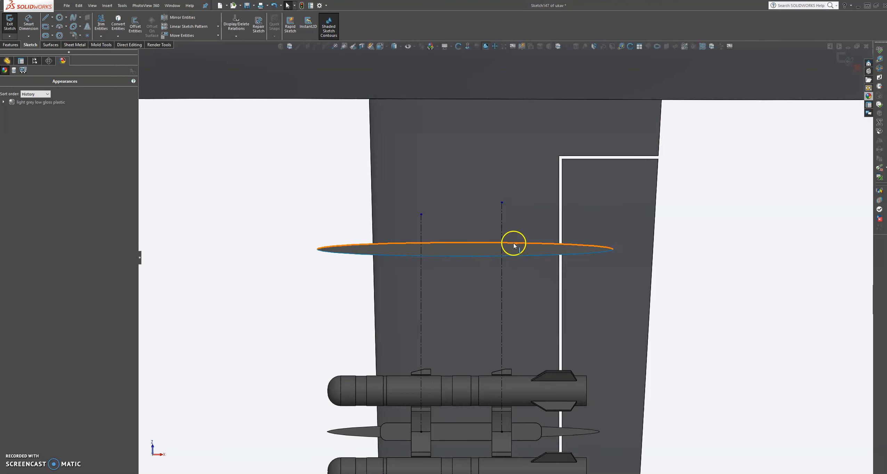
{"action": "scroll", "coordinate": [514, 240], "scroll_direction": "down", "scroll_amount": 3}
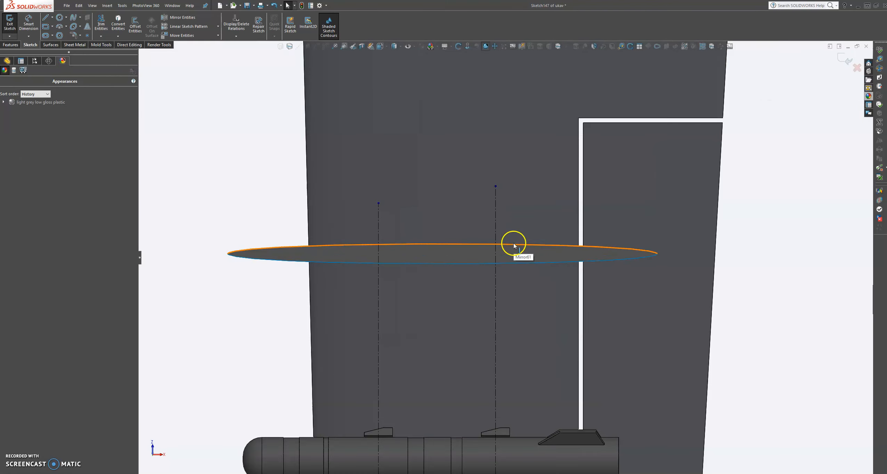
{"action": "left_click", "coordinate": [61, 17]}
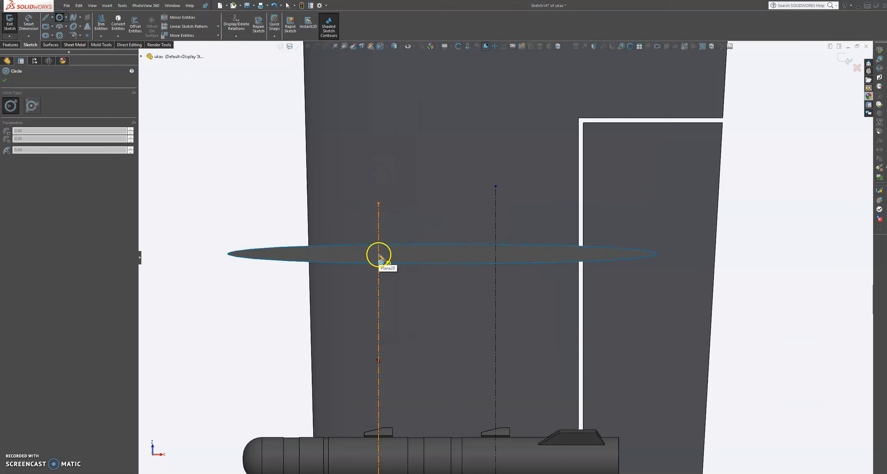
{"action": "key", "text": "Escape"}
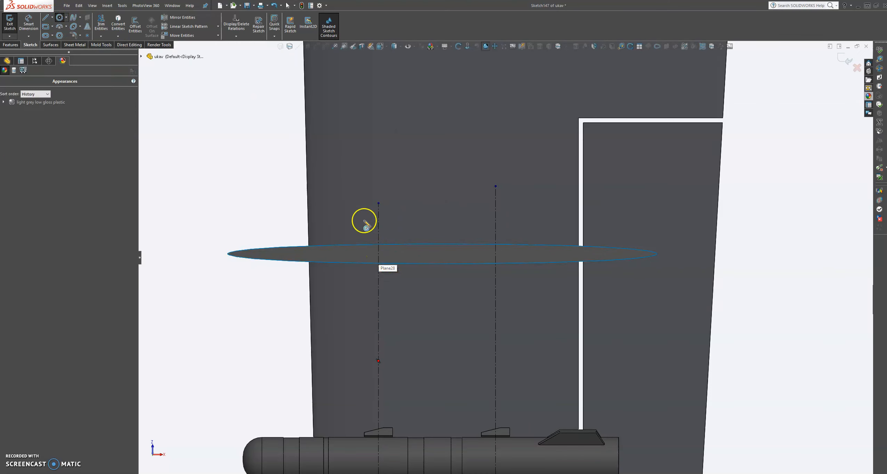
{"action": "key", "text": "Escape"}
Draw a horizontal centerline along the empty pylon's underside from its front tip to its rear tip.
{"action": "left_click", "coordinate": [52, 17]}
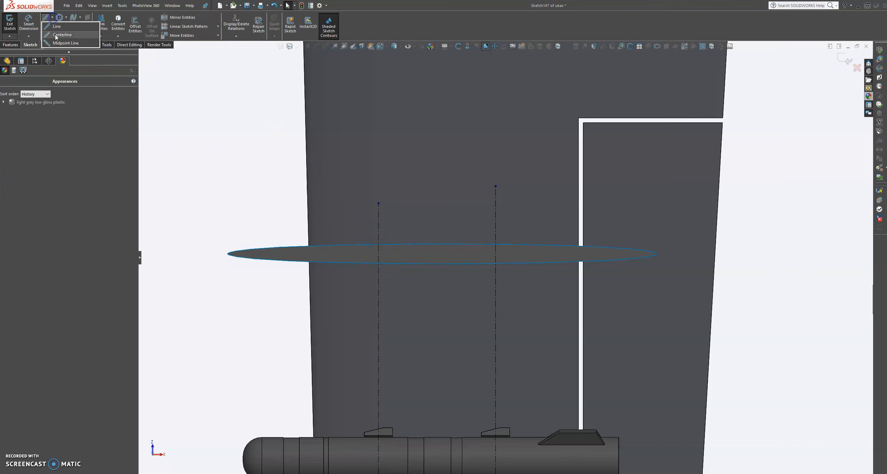
{"action": "left_click", "coordinate": [66, 39]}
{"action": "scroll", "coordinate": [249, 258], "scroll_direction": "up", "scroll_amount": 3}
{"action": "left_click", "coordinate": [261, 254]}
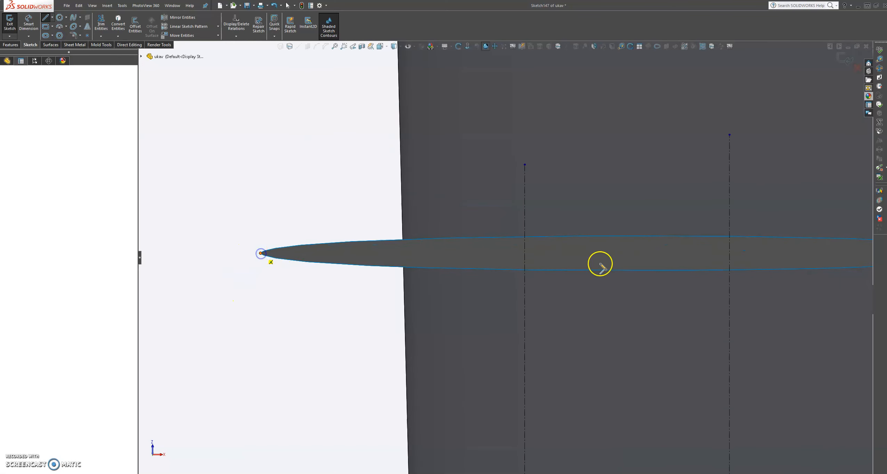
{"action": "scroll", "coordinate": [597, 261], "scroll_direction": "down", "scroll_amount": 3}
{"action": "scroll", "coordinate": [600, 263], "scroll_direction": "up", "scroll_amount": 2}
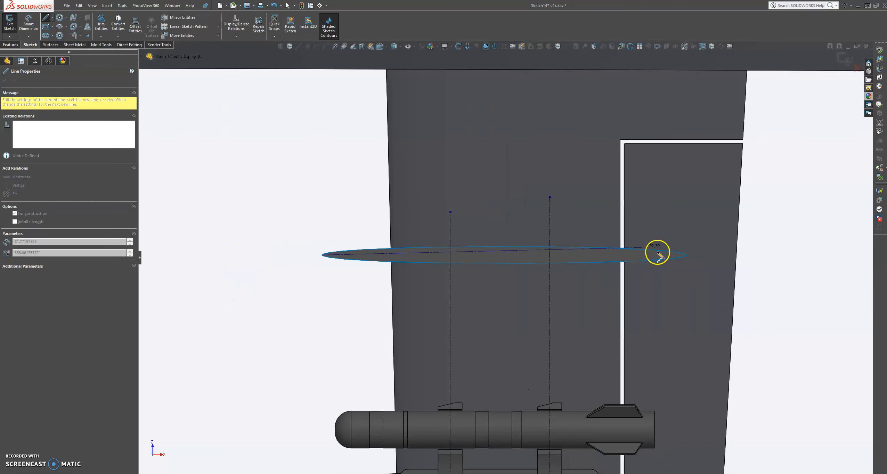
{"action": "left_click", "coordinate": [688, 256]}
{"action": "key", "text": "Escape"}
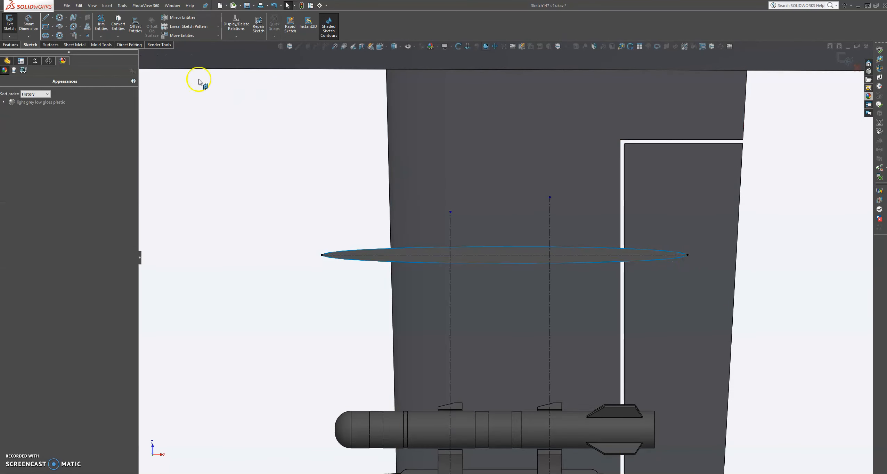
Sketch two circles of about 1.4 mm radius where the vertical centerlines cross the pylon's horizontal centerline.
{"action": "left_click", "coordinate": [60, 17]}
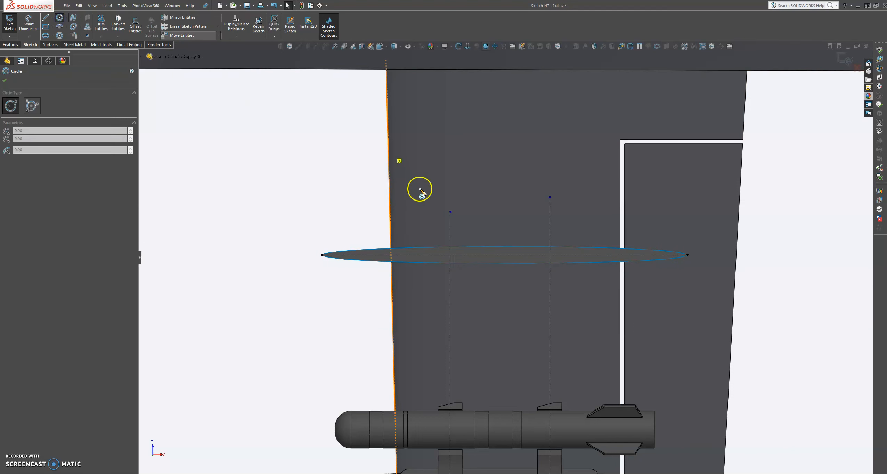
{"action": "scroll", "coordinate": [451, 257], "scroll_direction": "down", "scroll_amount": 3}
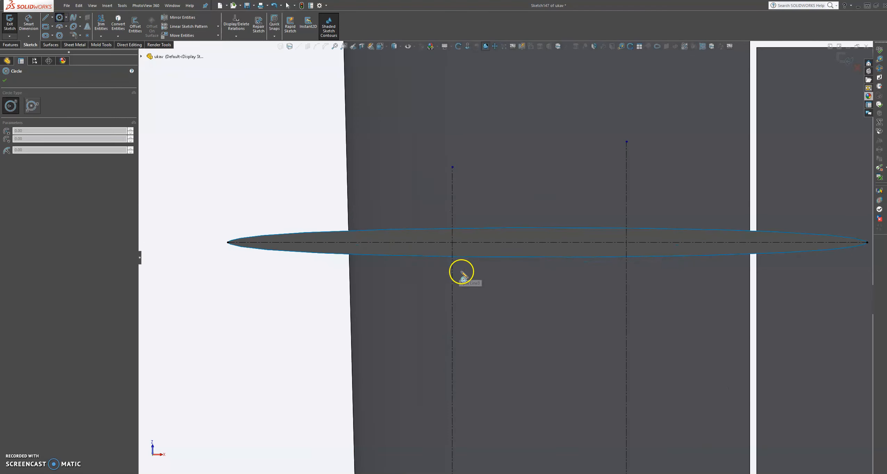
{"action": "left_click", "coordinate": [452, 242]}
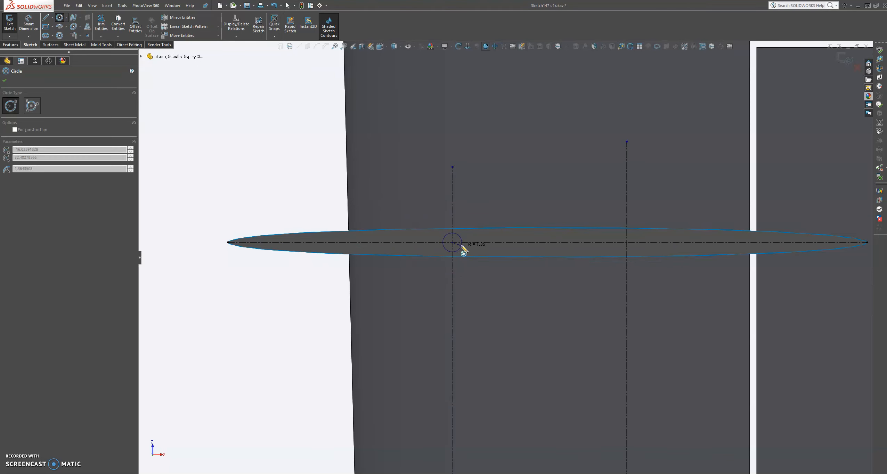
{"action": "left_click", "coordinate": [461, 246]}
{"action": "left_click", "coordinate": [626, 242]}
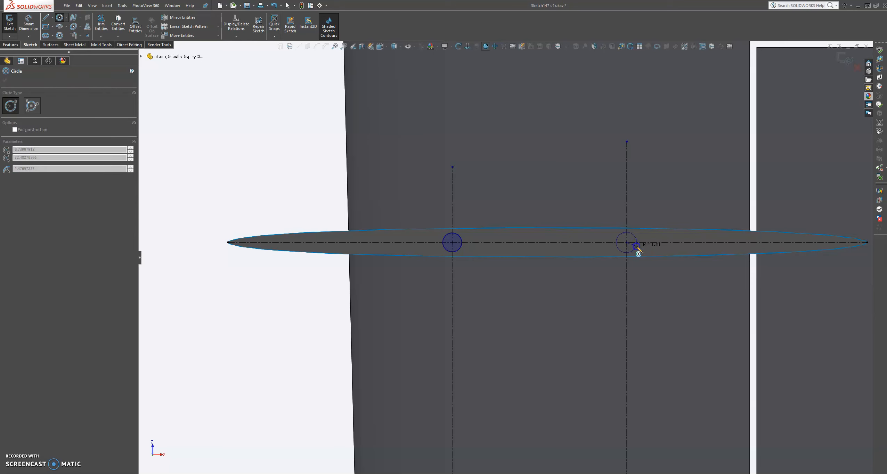
{"action": "left_click", "coordinate": [636, 246]}
{"action": "key", "text": "Escape"}
Make the two circles on the pylon equal in size with an Equal relation.
{"action": "left_click", "coordinate": [411, 257]}
{"action": "left_click", "coordinate": [459, 247]}
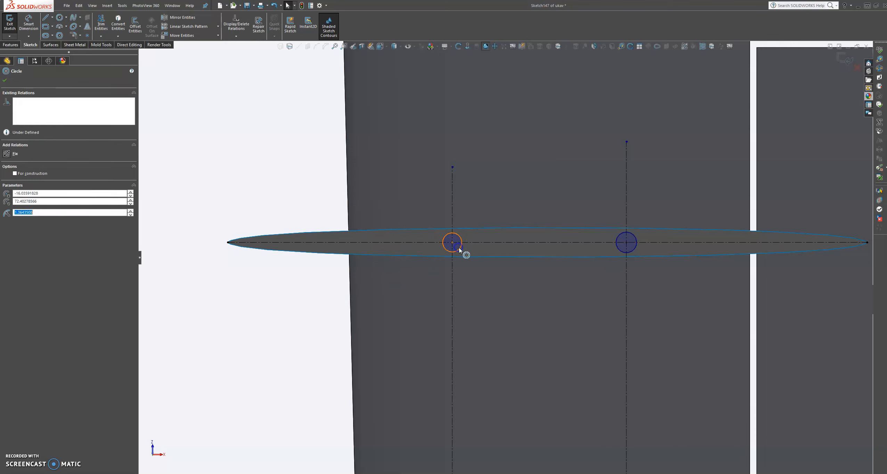
{"action": "left_click", "coordinate": [623, 246], "text": "ctrl"}
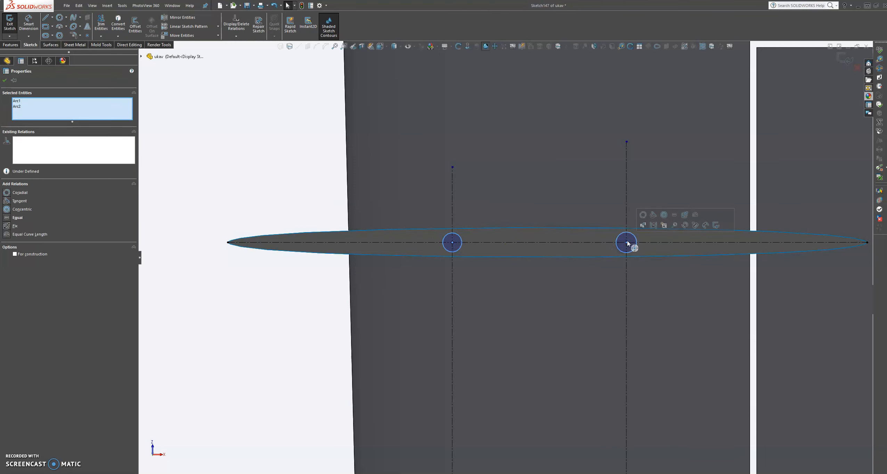
{"action": "left_click", "coordinate": [5, 80]}
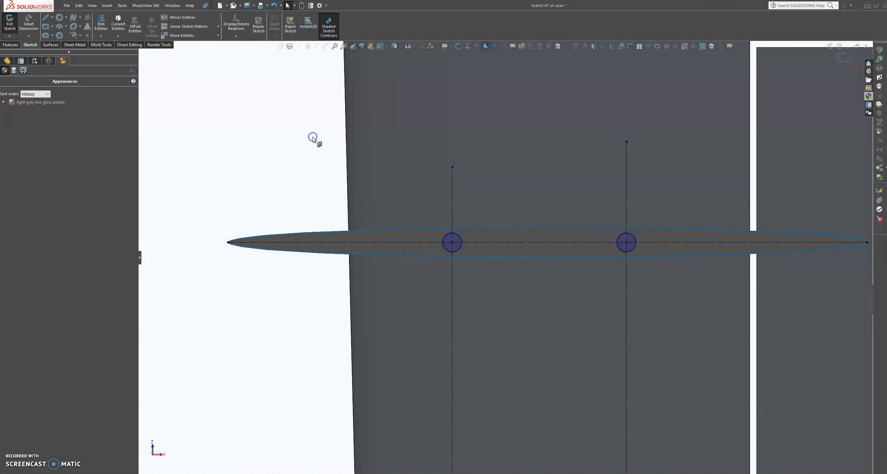
Examine from the side and up close how the neighbouring missile rack's round mounts attach to its pylon.
{"action": "scroll", "coordinate": [314, 143], "scroll_direction": "up", "scroll_amount": 4}
{"action": "scroll", "coordinate": [511, 206], "scroll_direction": "down", "scroll_amount": 1}
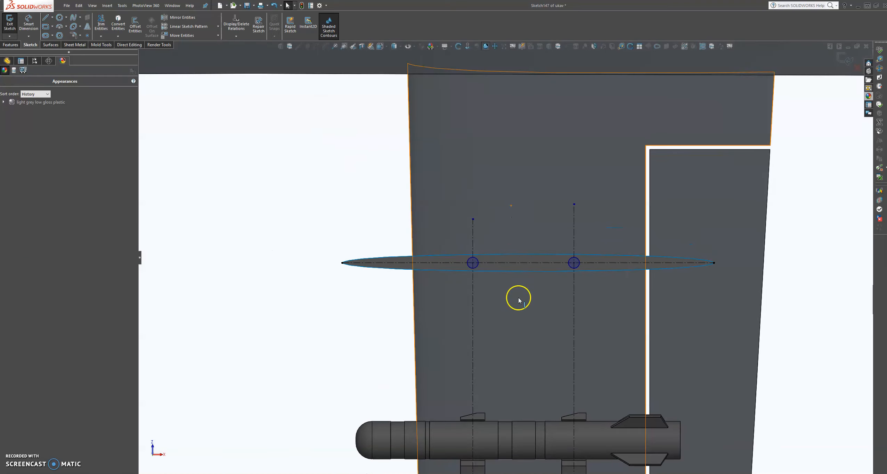
{"action": "mouse_move", "coordinate": [501, 333]}
{"action": "middle_mouse_down"}
{"action": "mouse_move", "coordinate": [502, 270]}
{"action": "mouse_move", "coordinate": [483, 164]}
{"action": "mouse_move", "coordinate": [439, 149]}
{"action": "middle_mouse_up"}
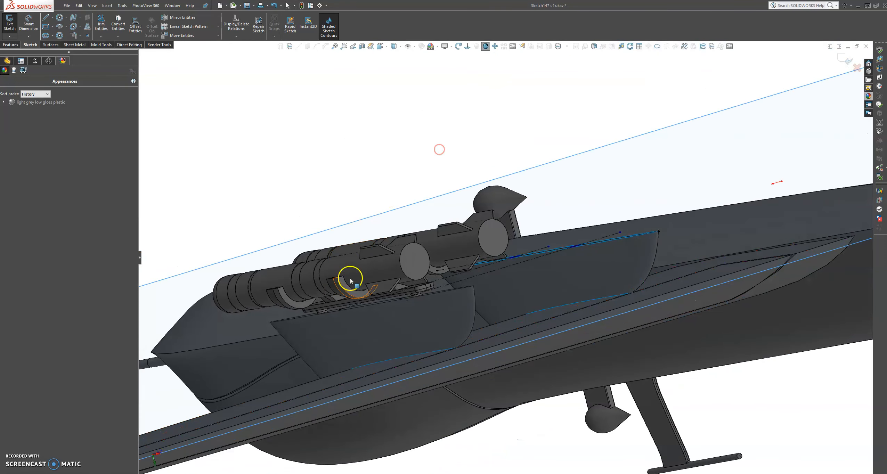
{"action": "scroll", "coordinate": [396, 273], "scroll_direction": "down", "scroll_amount": 6}
{"action": "scroll", "coordinate": [486, 320], "scroll_direction": "down", "scroll_amount": 2}
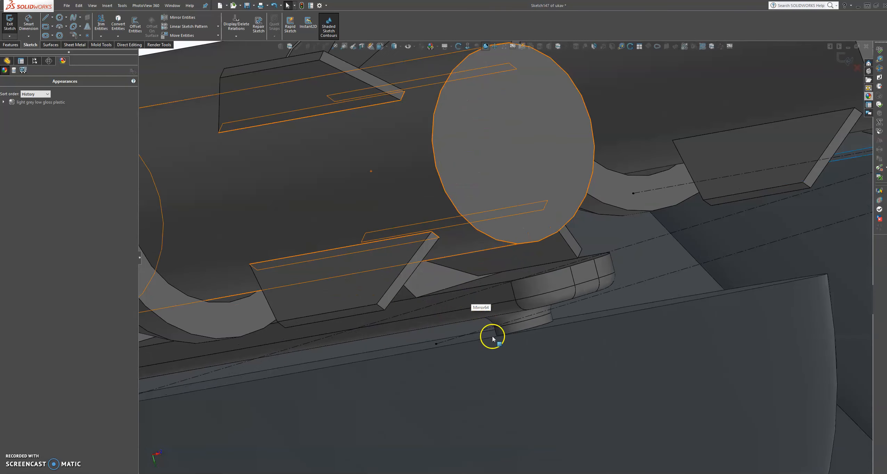
{"action": "scroll", "coordinate": [508, 328], "scroll_direction": "down", "scroll_amount": 4}
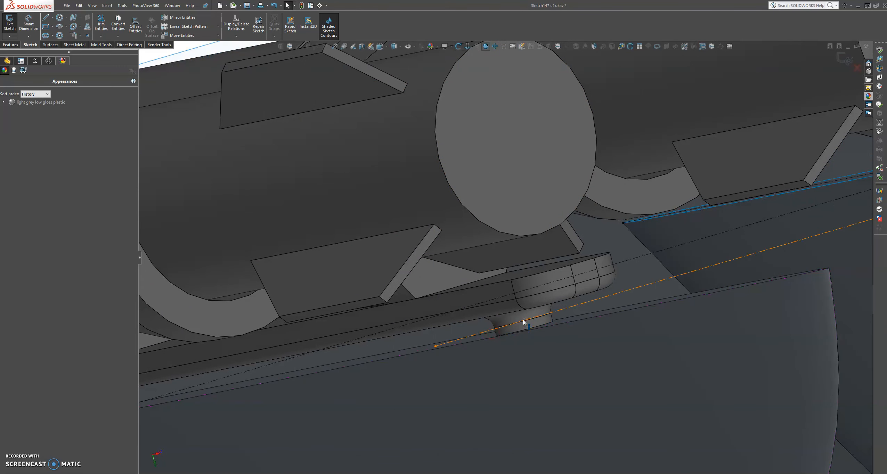
{"action": "middle_click", "coordinate": [519, 304]}
{"action": "middle_click", "coordinate": [531, 328]}
{"action": "mouse_move", "coordinate": [531, 327]}
{"action": "middle_mouse_down"}
{"action": "mouse_move", "coordinate": [525, 321]}
{"action": "mouse_move", "coordinate": [564, 307]}
{"action": "middle_mouse_up"}
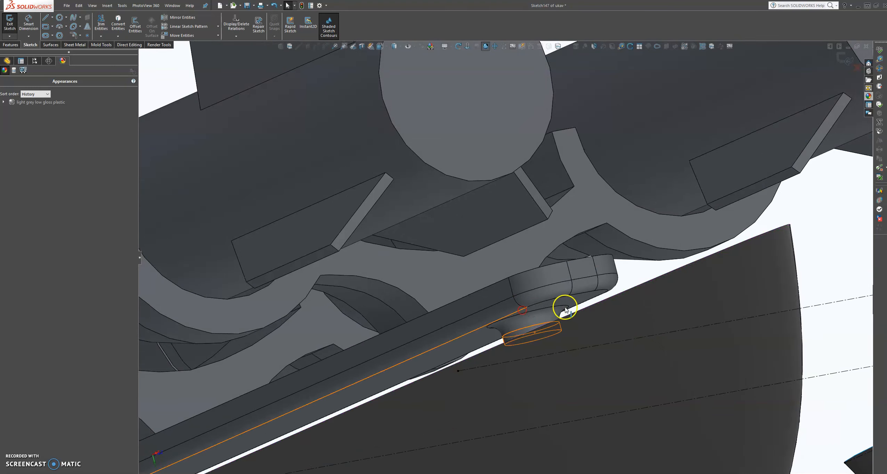
Start a Boss-Extrude of the two circles with the end condition Up To Next.
{"action": "left_click", "coordinate": [8, 44]}
{"action": "left_click", "coordinate": [26, 23]}
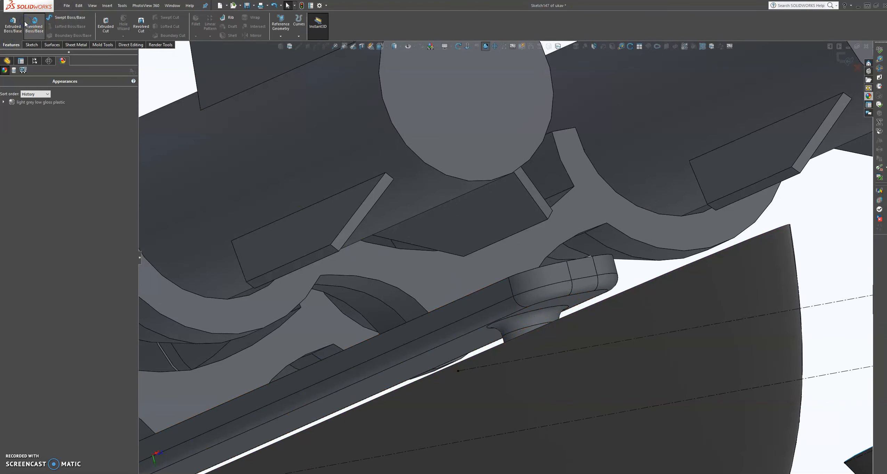
{"action": "left_click", "coordinate": [25, 60]}
{"action": "left_click", "coordinate": [16, 81]}
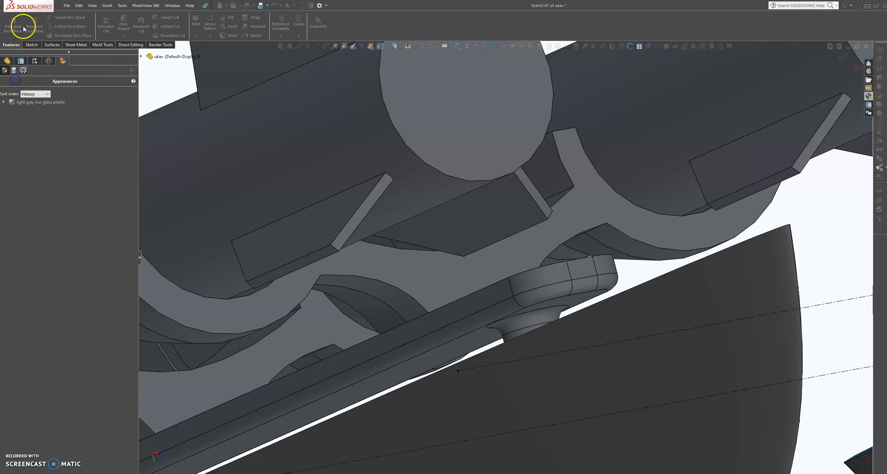
{"action": "left_click", "coordinate": [14, 25]}
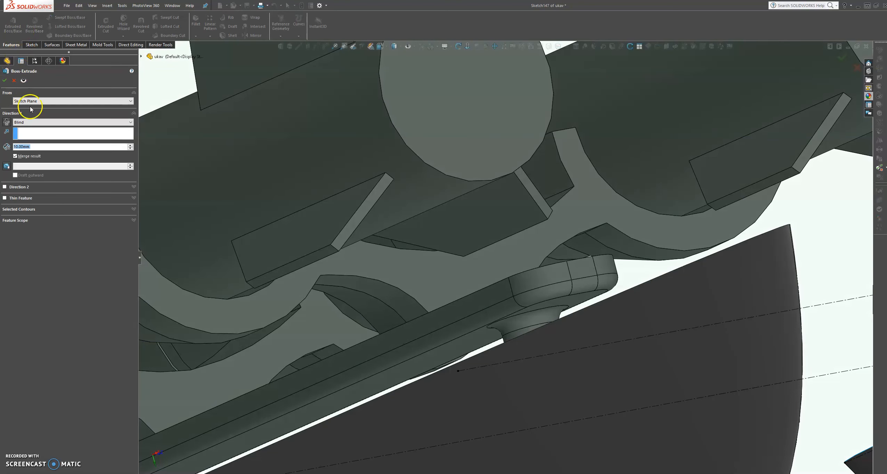
{"action": "left_click", "coordinate": [44, 122]}
{"action": "left_click", "coordinate": [44, 137]}
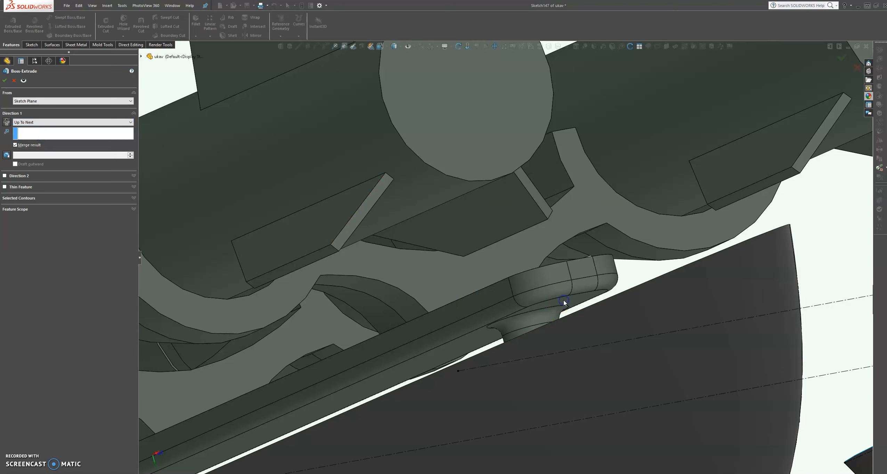
Try the end condition Up To Body for the extrusion, with the neighbouring missile rack as the target body.
{"action": "left_click", "coordinate": [116, 123]}
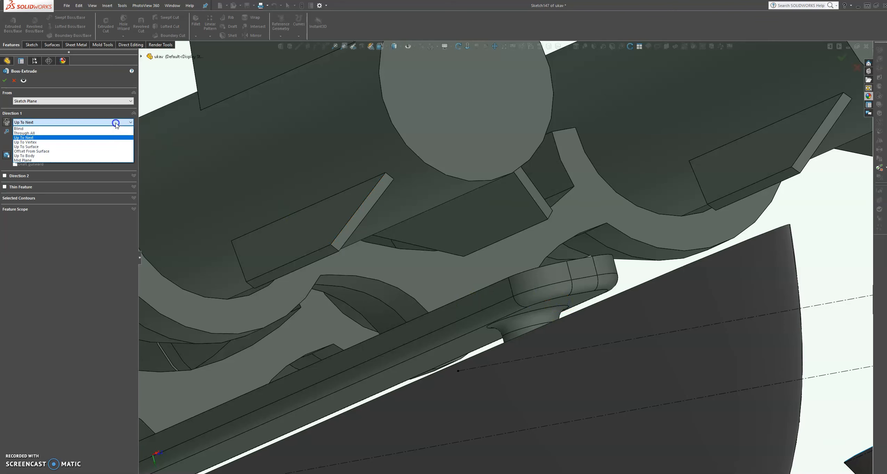
{"action": "left_click", "coordinate": [100, 160]}
{"action": "left_click", "coordinate": [100, 157]}
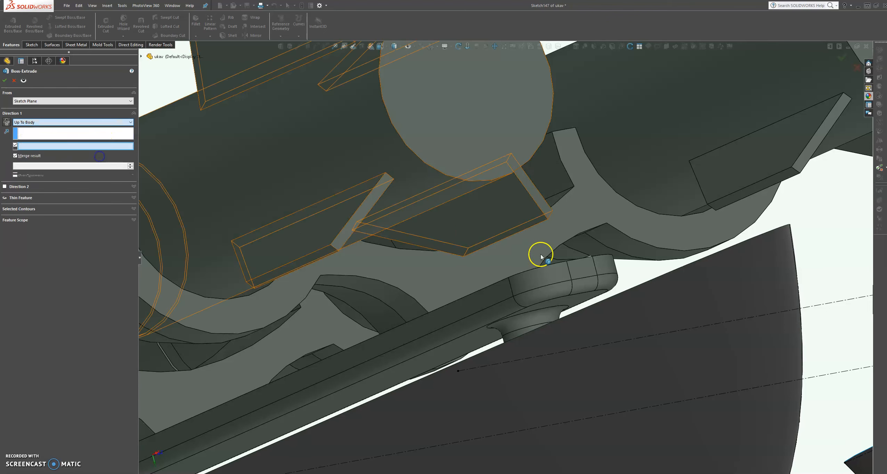
{"action": "left_click", "coordinate": [574, 302]}
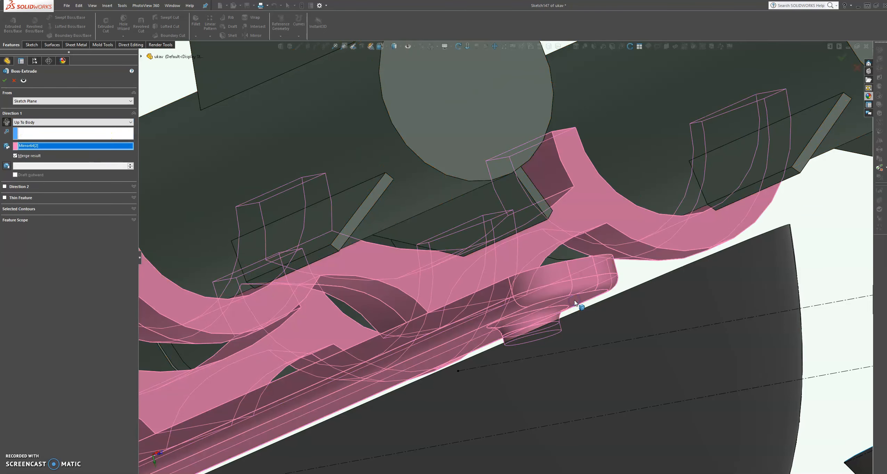
Set the end condition of the circles' extrusion to Blind.
{"action": "scroll", "coordinate": [574, 301], "scroll_direction": "up", "scroll_amount": 6}
{"action": "middle_click_drag", "start_coordinate": [622, 270], "coordinate": [627, 289]}
{"action": "left_click", "coordinate": [42, 129]}
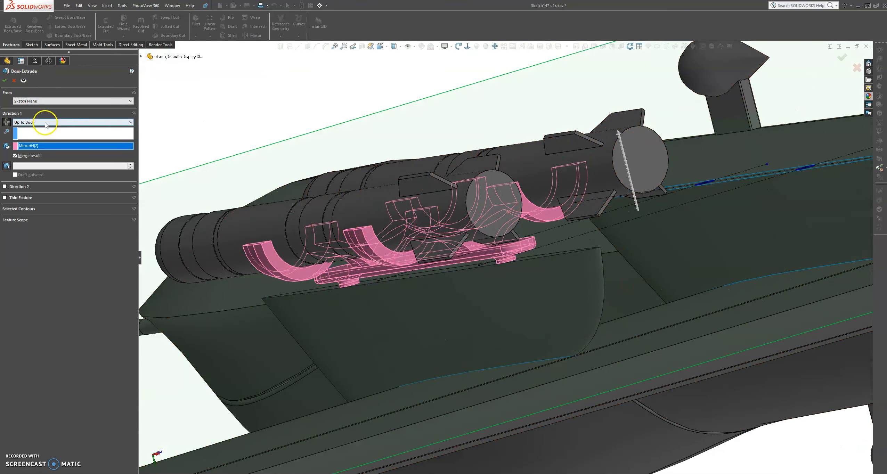
{"action": "left_click", "coordinate": [45, 122]}
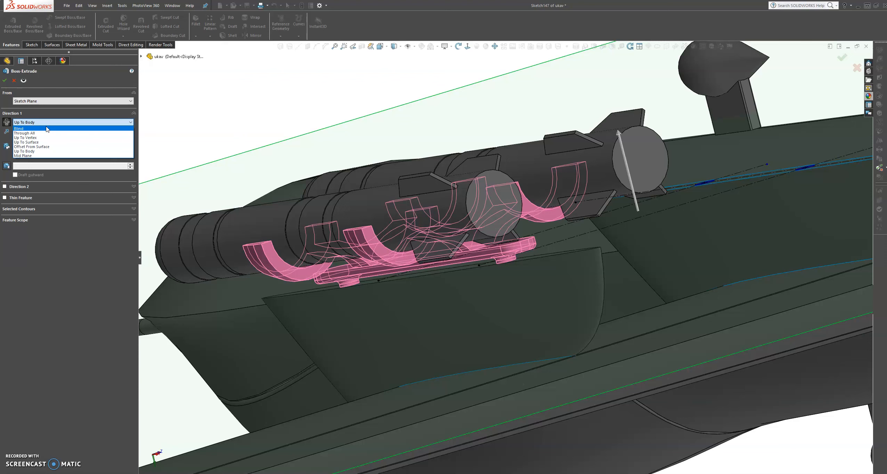
{"action": "left_click", "coordinate": [47, 128]}
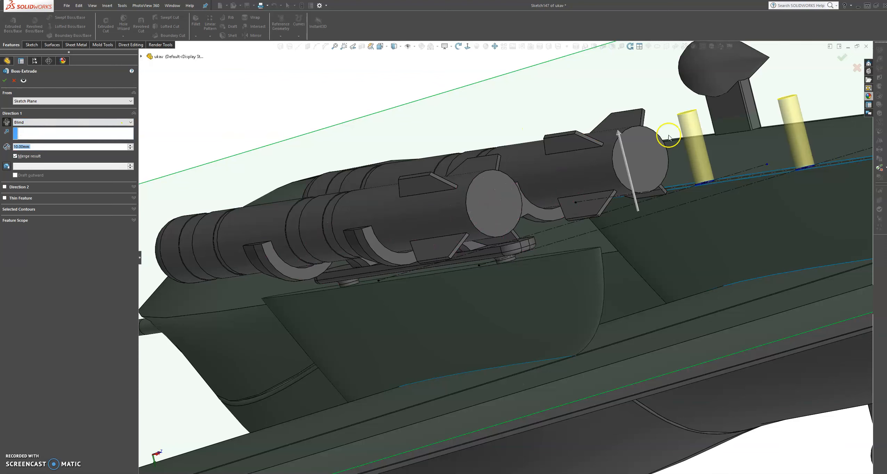
Set the underside face of the neighbouring missile rack's base plate as the direction reference for the circles' extrusion.
{"action": "middle_click_drag", "start_coordinate": [529, 246], "coordinate": [521, 230]}
{"action": "scroll", "coordinate": [387, 170], "scroll_direction": "down", "scroll_amount": 6}
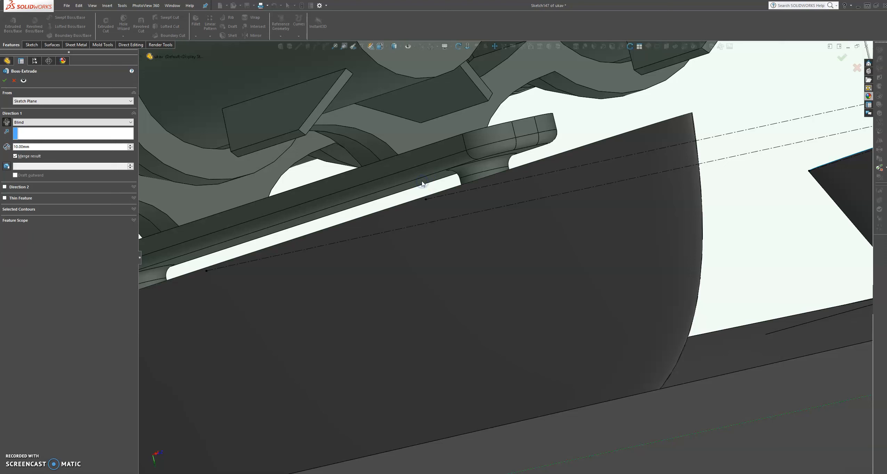
{"action": "left_click", "coordinate": [61, 134]}
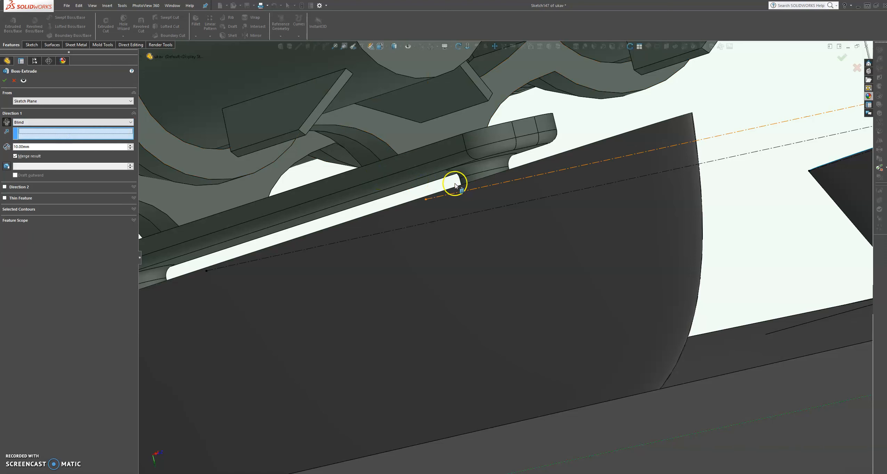
{"action": "left_click", "coordinate": [439, 179]}
{"action": "scroll", "coordinate": [572, 158], "scroll_direction": "up", "scroll_amount": 6}
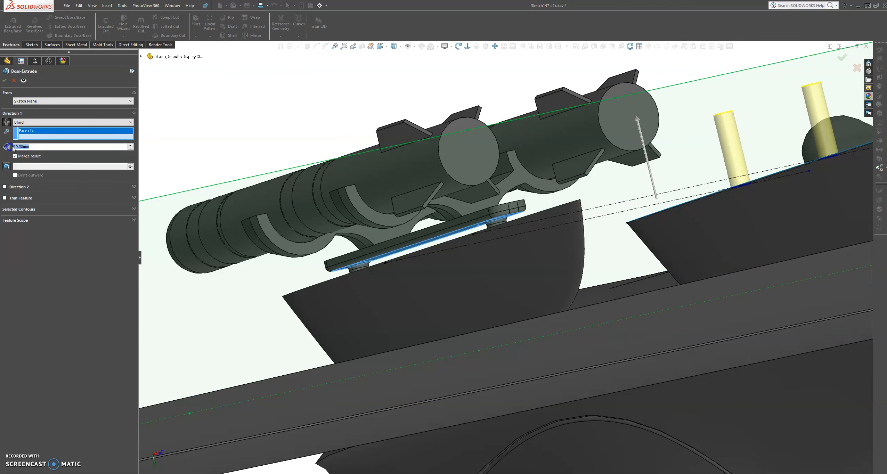
Try an extrusion depth of 2 mm and compare the previewed posts with the neighbouring rack's mounts.
{"action": "type", "text": "2"}
{"action": "key", "text": "Return"}
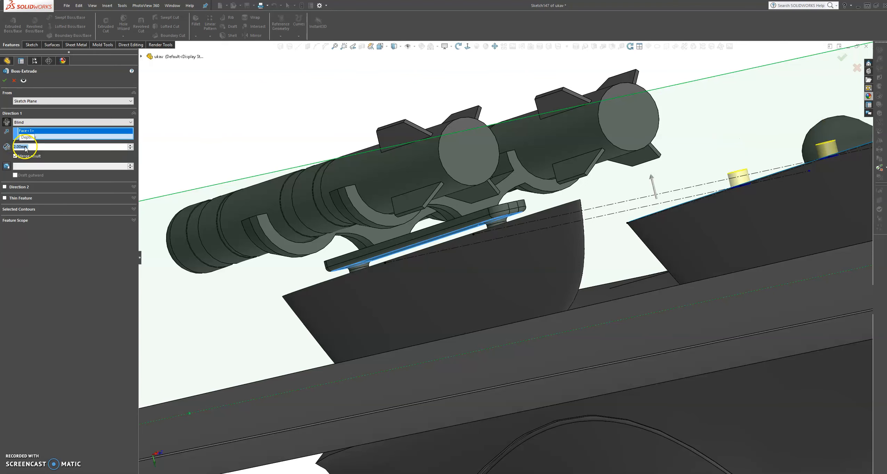
{"action": "middle_click_drag", "start_coordinate": [615, 132], "coordinate": [594, 147]}
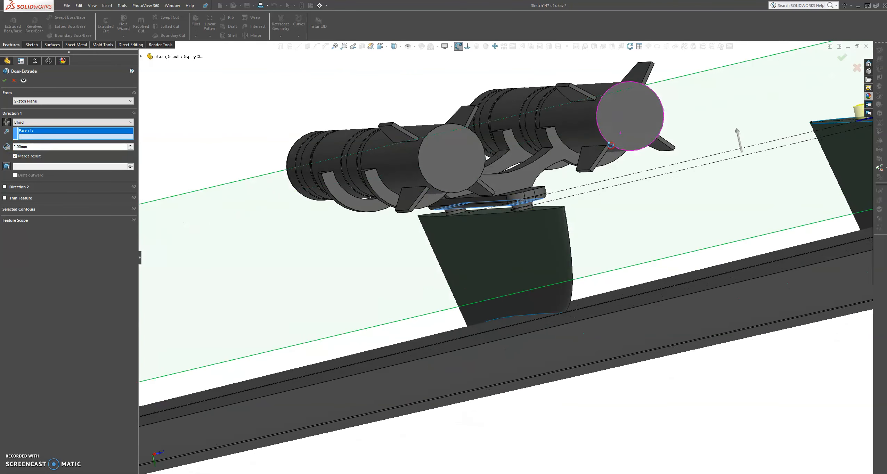
{"action": "scroll", "coordinate": [665, 134], "scroll_direction": "up", "scroll_amount": 5}
{"action": "middle_click_drag", "start_coordinate": [643, 184], "coordinate": [631, 181]}
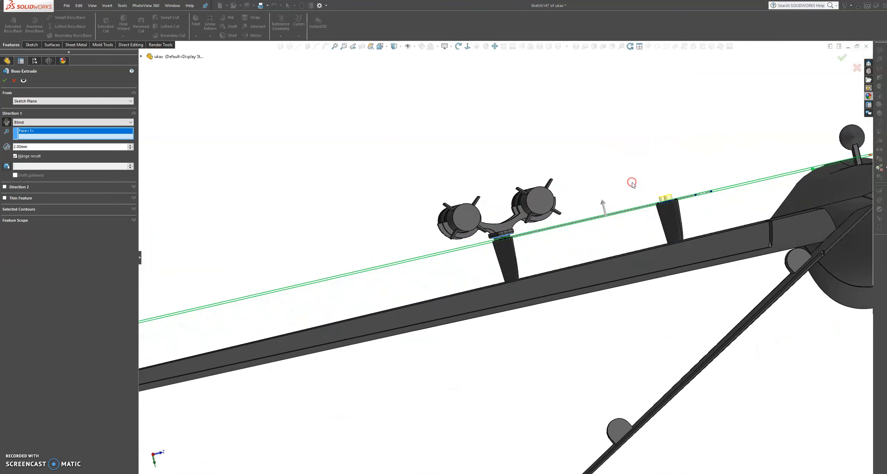
{"action": "scroll", "coordinate": [632, 182], "scroll_direction": "down", "scroll_amount": 3}
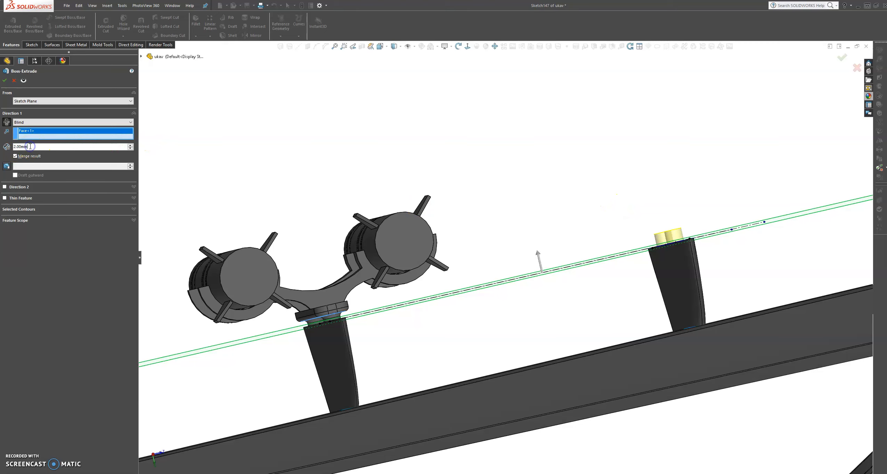
Try a depth of 1 mm, then extrude the two circles 0.7 mm to form the pylon's mounting posts.
{"action": "type", "text": "1"}
{"action": "key", "text": "Return"}
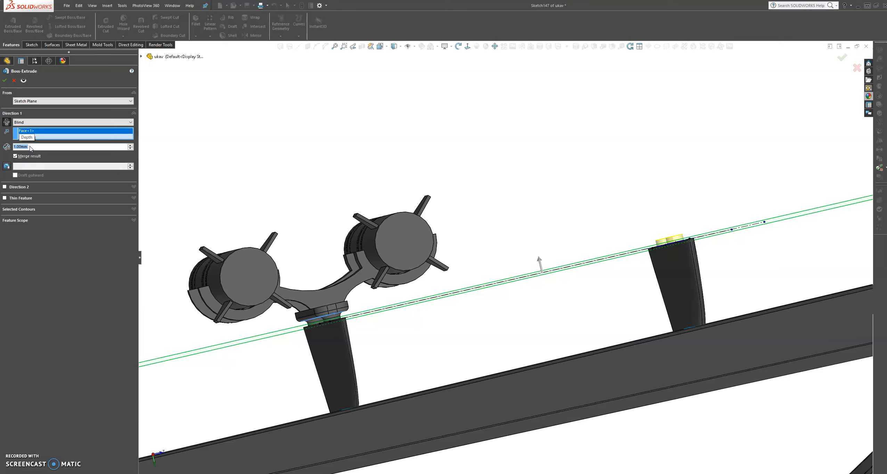
{"action": "type", "text": "0.7"}
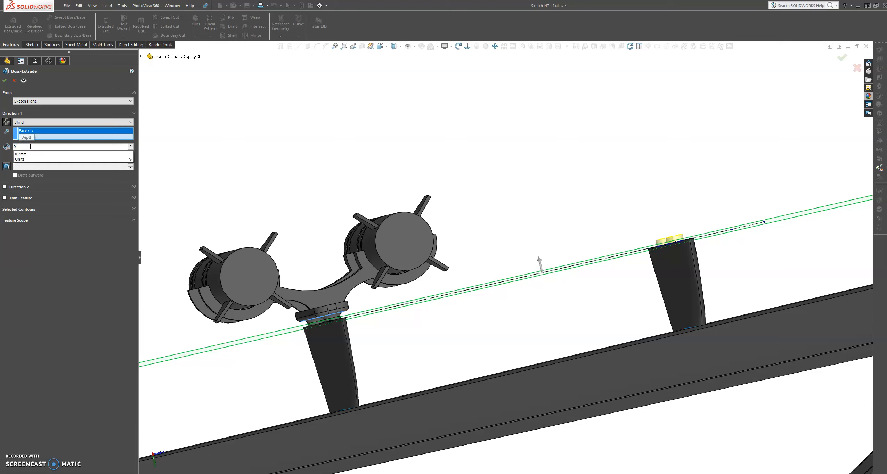
{"action": "key", "text": "Return"}
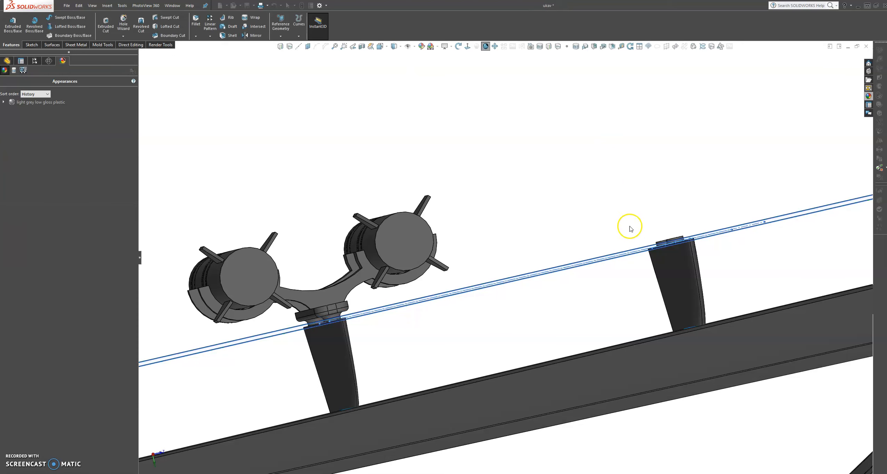
Examine the two extruded posts on the inner pylon and the neighbouring rack's base plate and mounts up close.
{"action": "middle_click_drag", "start_coordinate": [623, 196], "coordinate": [653, 204]}
{"action": "scroll", "coordinate": [650, 205], "scroll_direction": "down", "scroll_amount": 6}
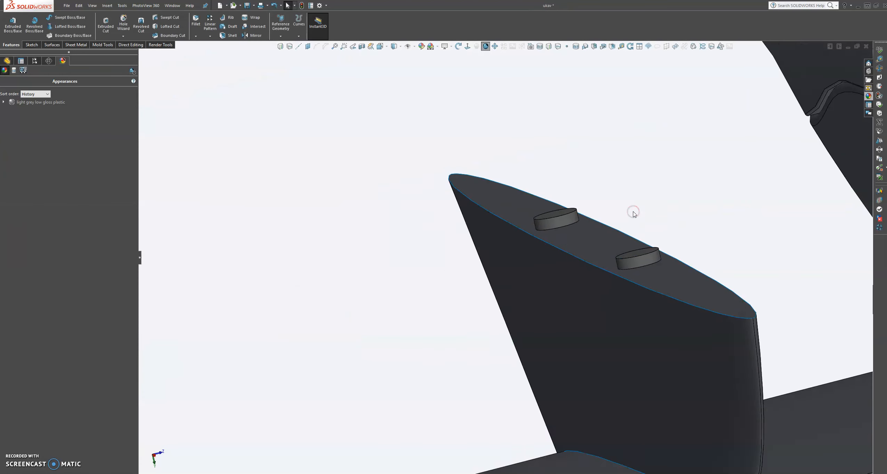
{"action": "middle_click_drag", "start_coordinate": [597, 246], "coordinate": [657, 266]}
{"action": "scroll", "coordinate": [608, 274], "scroll_direction": "up", "scroll_amount": 3}
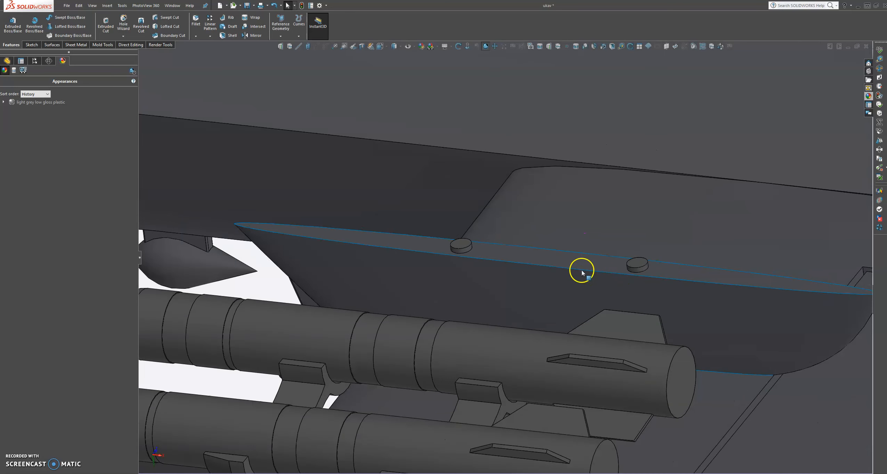
{"action": "middle_click_drag", "start_coordinate": [532, 273], "coordinate": [470, 254]}
{"action": "scroll", "coordinate": [480, 271], "scroll_direction": "down", "scroll_amount": 10}
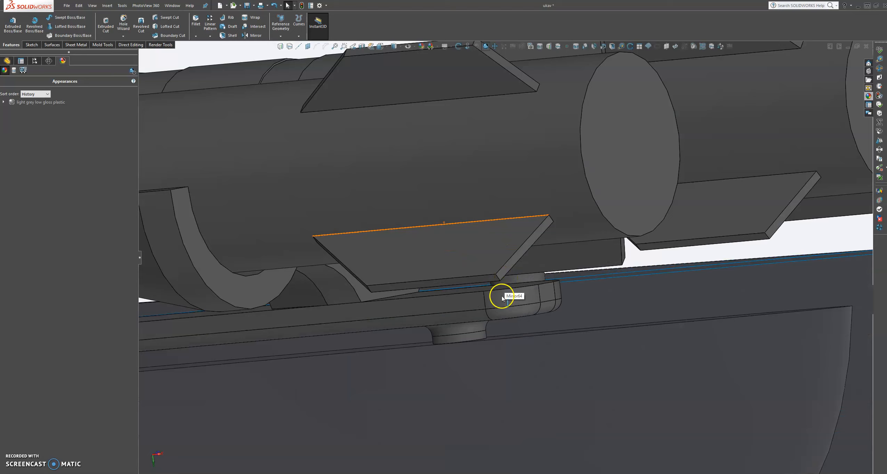
{"action": "middle_click_drag", "start_coordinate": [480, 286], "coordinate": [466, 299]}
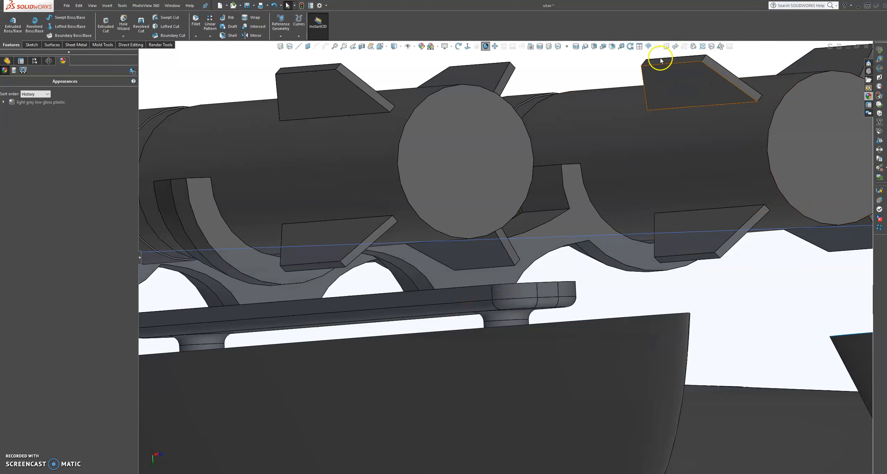
Measure the thickness of the neighbouring rack's base plate between its outer face and its pylon-side face.
{"action": "left_click", "coordinate": [620, 48]}
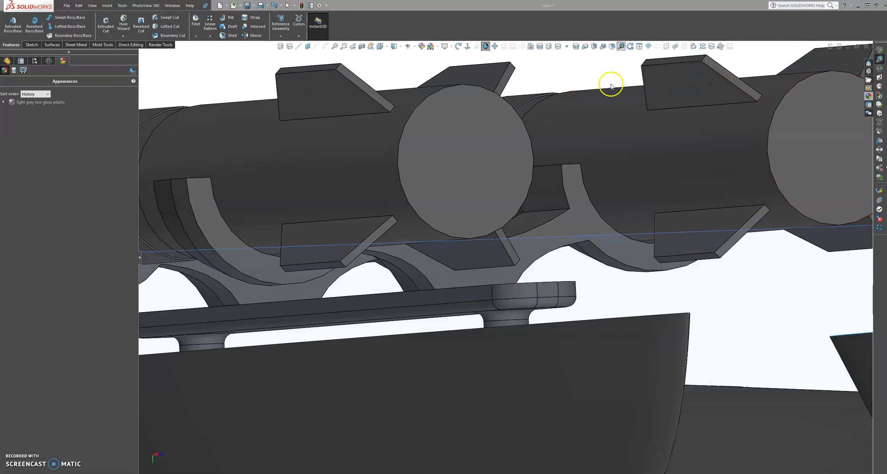
{"action": "left_click_drag", "start_coordinate": [548, 218], "coordinate": [505, 330]}
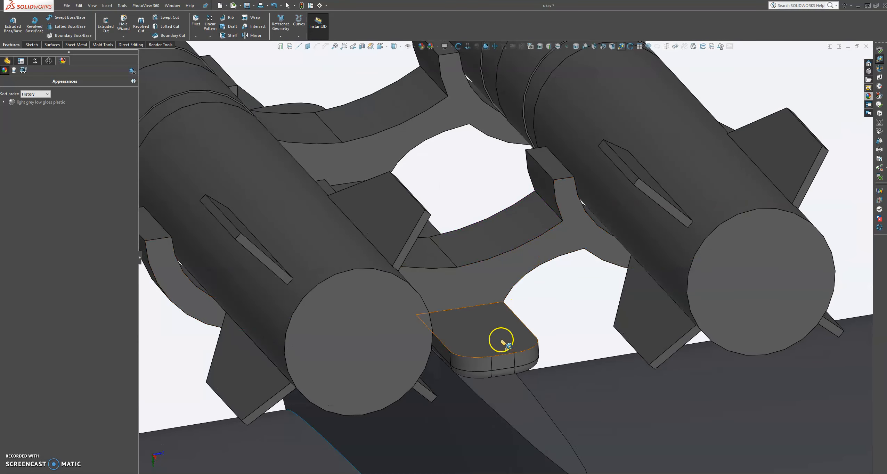
{"action": "left_click", "coordinate": [501, 340]}
{"action": "middle_click_drag", "start_coordinate": [514, 378], "coordinate": [585, 331]}
{"action": "left_click", "coordinate": [509, 339]}
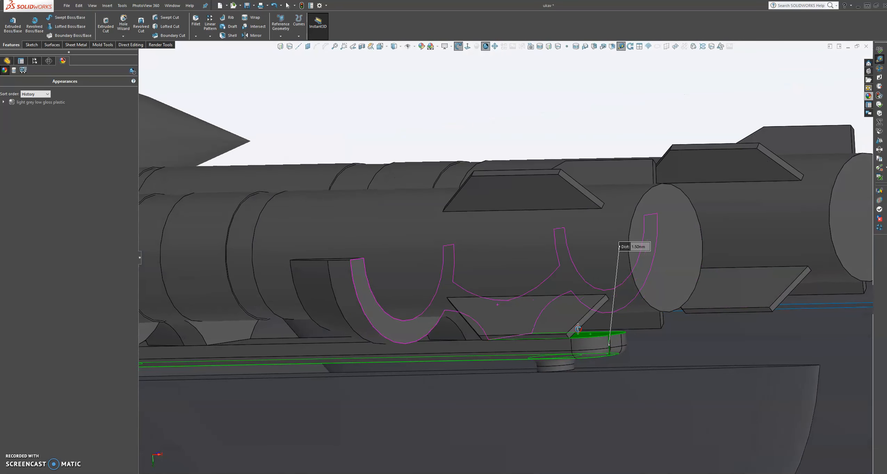
{"action": "left_click", "coordinate": [621, 47]}
Start a sketch on the end face of the inner pylon's rear post and view it face-on.
{"action": "scroll", "coordinate": [691, 192], "scroll_direction": "up", "scroll_amount": 4}
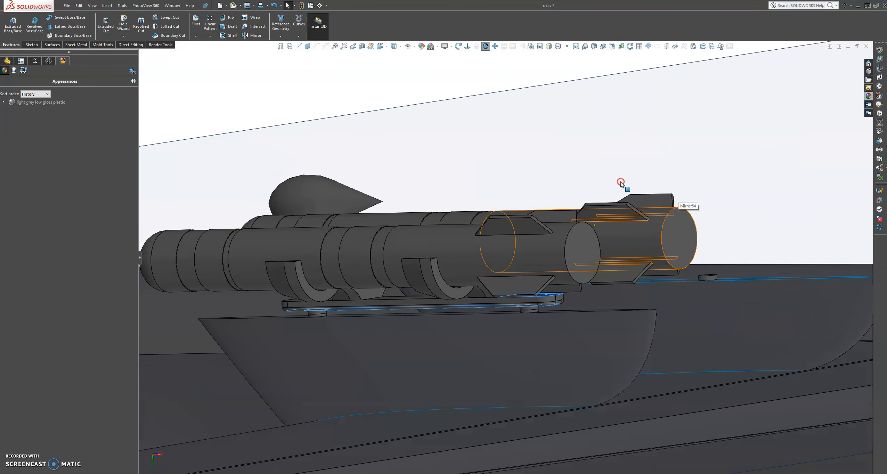
{"action": "middle_click_drag", "start_coordinate": [620, 183], "coordinate": [639, 235]}
{"action": "scroll", "coordinate": [639, 232], "scroll_direction": "up", "scroll_amount": 3}
{"action": "middle_click_drag", "start_coordinate": [531, 233], "coordinate": [522, 326]}
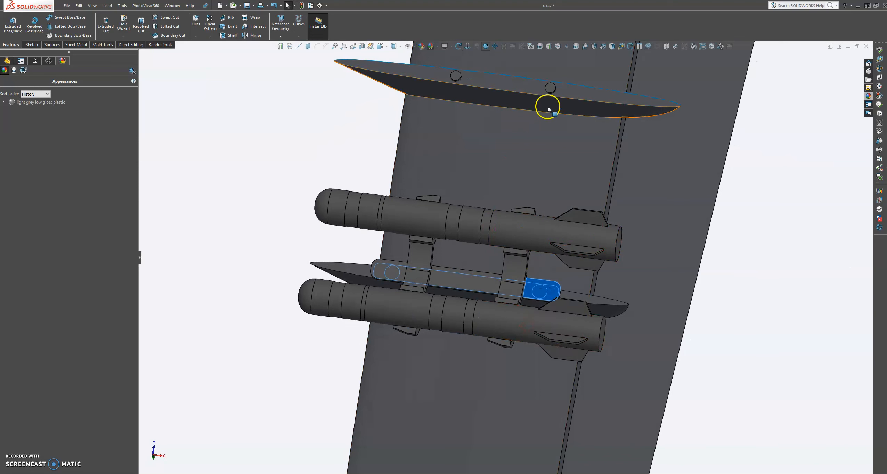
{"action": "left_click", "coordinate": [552, 92]}
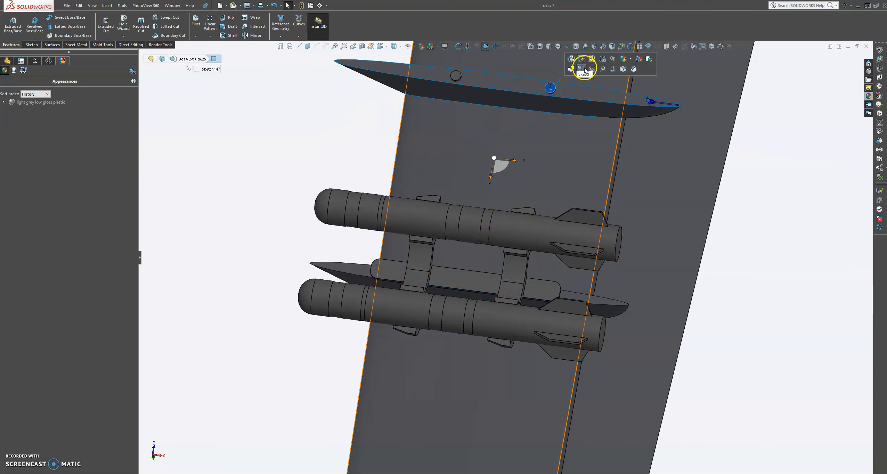
{"action": "left_click", "coordinate": [581, 69]}
{"action": "left_click", "coordinate": [465, 48]}
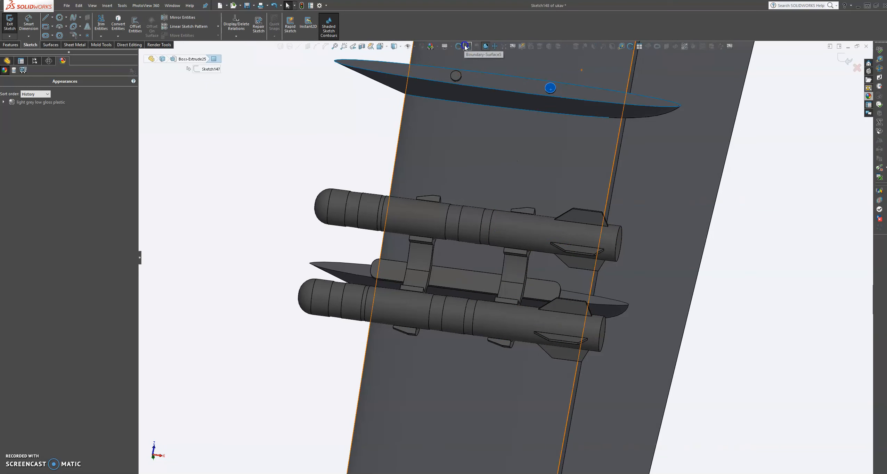
{"action": "scroll", "coordinate": [500, 255], "scroll_direction": "down", "scroll_amount": 8}
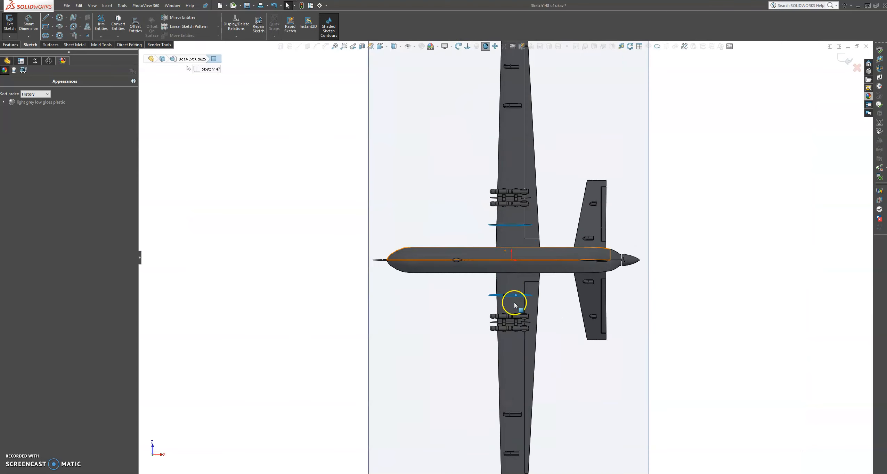
{"action": "scroll", "coordinate": [512, 309], "scroll_direction": "down", "scroll_amount": 5}
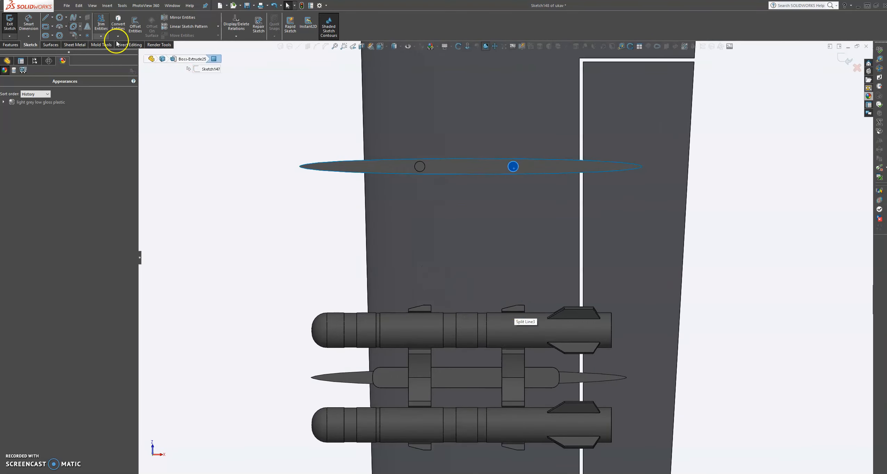
Draw a vertical centerline from the front end of the rack's base plate to just beyond the inner pylon.
{"action": "left_click", "coordinate": [52, 18]}
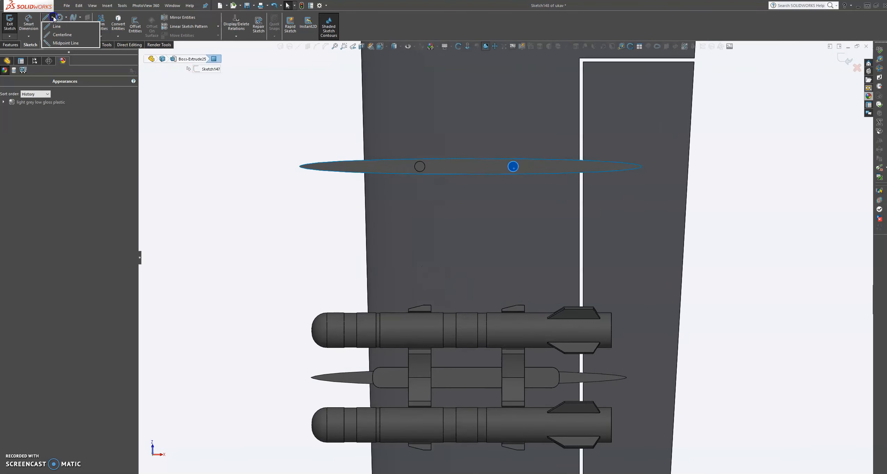
{"action": "left_click", "coordinate": [54, 36]}
{"action": "left_click_drag", "start_coordinate": [373, 378], "coordinate": [373, 129]}
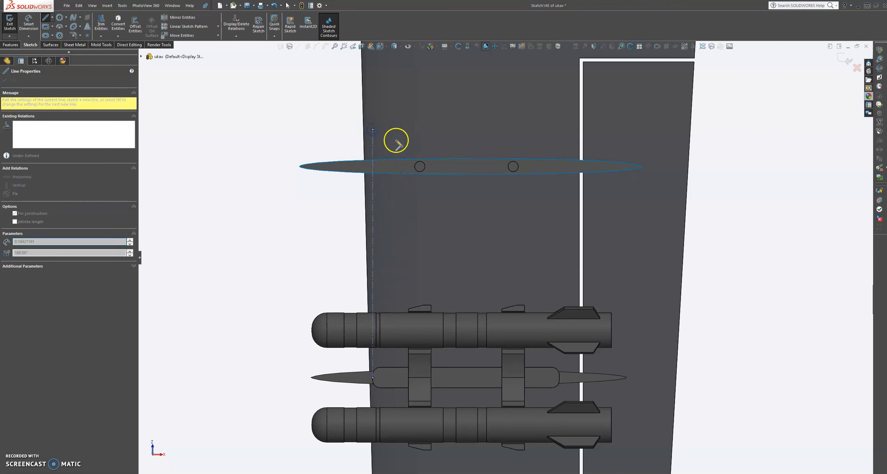
{"action": "key", "text": "Escape"}
Draw a second vertical centerline from the rear end of the rack's base plate to just beyond the inner pylon.
{"action": "left_click", "coordinate": [53, 17]}
{"action": "left_click", "coordinate": [55, 34]}
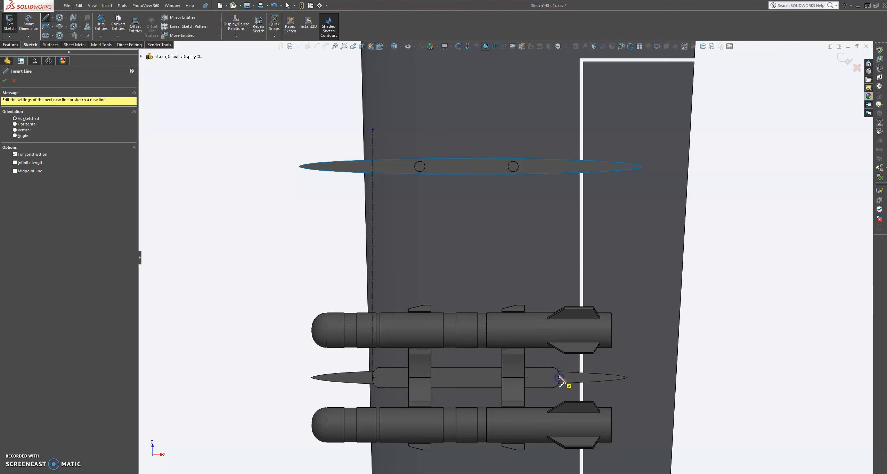
{"action": "left_click", "coordinate": [559, 378]}
{"action": "left_click", "coordinate": [559, 118]}
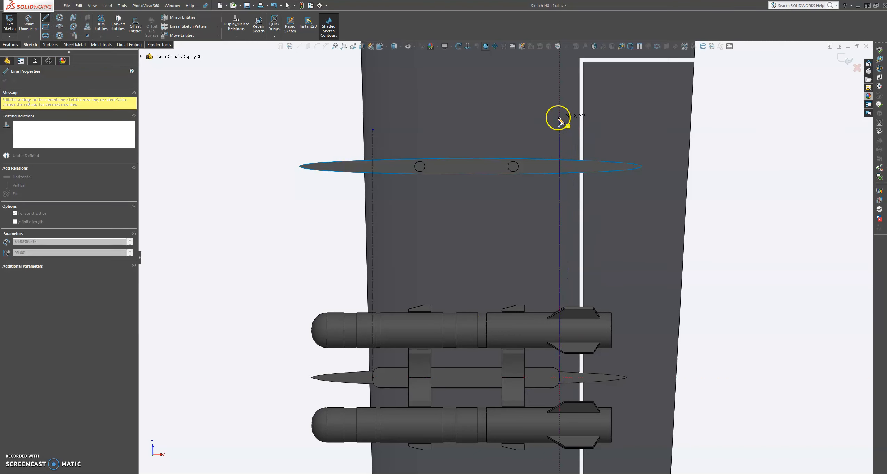
{"action": "key", "text": "Escape"}
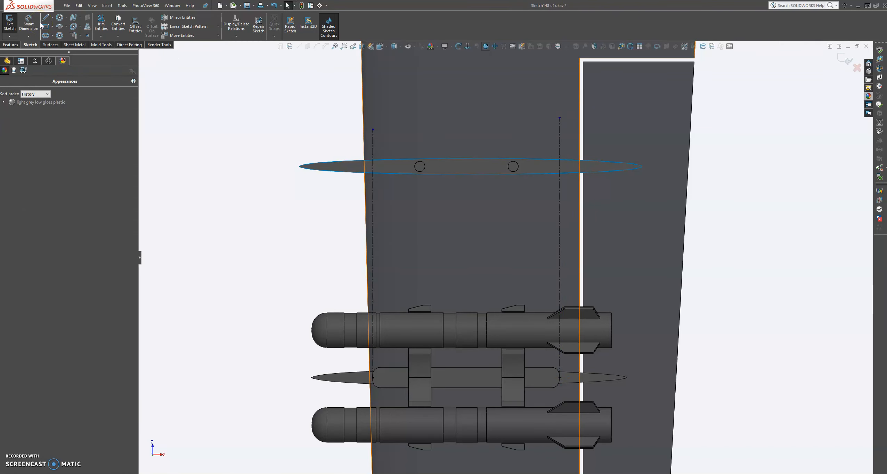
{"action": "left_click", "coordinate": [28, 25]}
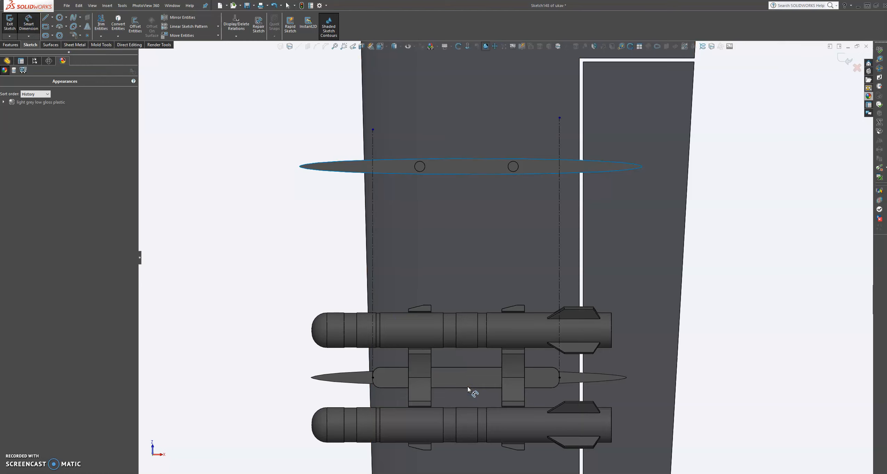
{"action": "left_click_drag", "start_coordinate": [469, 388], "coordinate": [472, 369]}
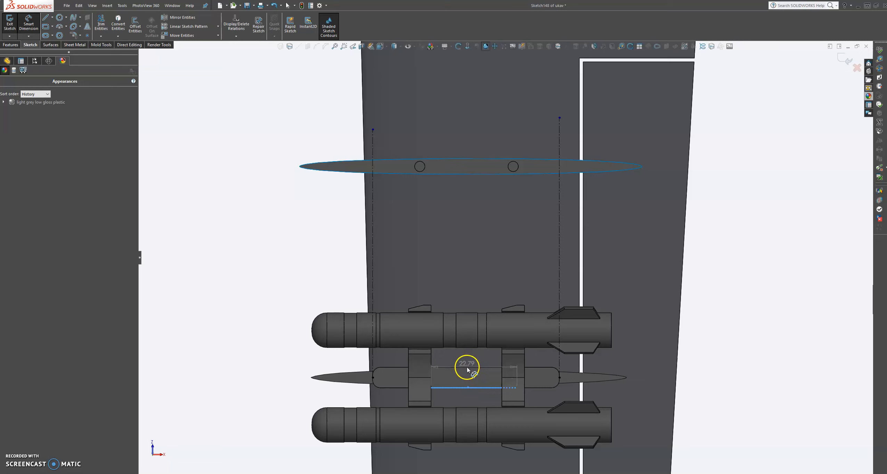
{"action": "left_click", "coordinate": [459, 351]}
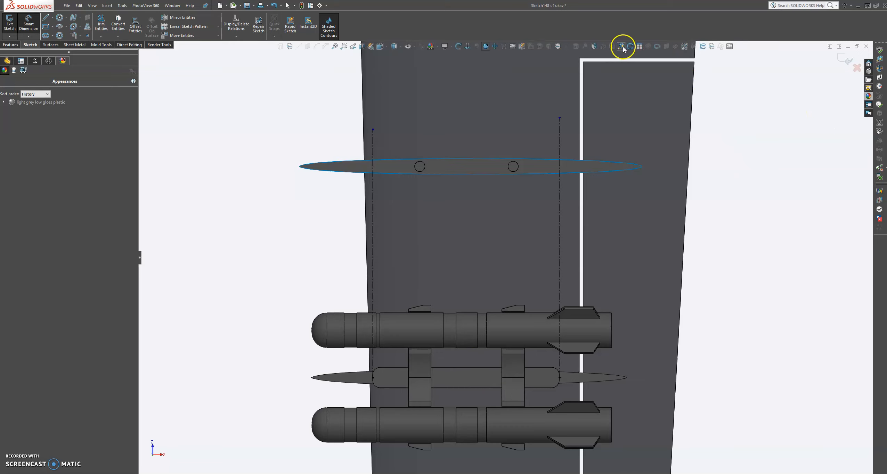
Measure the width of the rack's base plate between its two long edges.
{"action": "left_click", "coordinate": [483, 383]}
{"action": "left_click", "coordinate": [483, 383]}
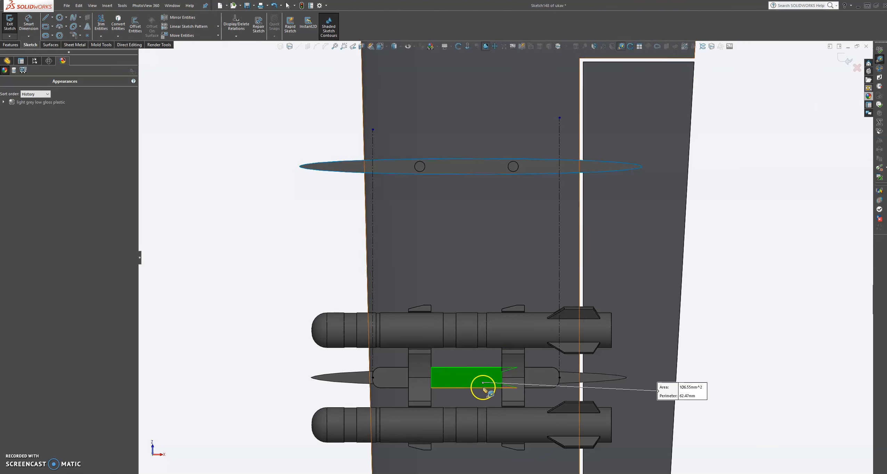
{"action": "left_click", "coordinate": [486, 367]}
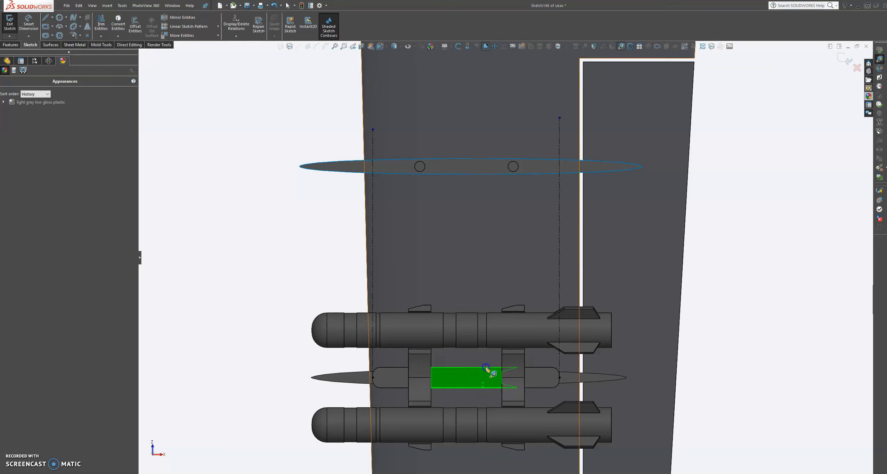
{"action": "left_click", "coordinate": [485, 367]}
{"action": "left_click", "coordinate": [484, 388]}
{"action": "left_click", "coordinate": [483, 389]}
{"action": "left_click", "coordinate": [484, 386]}
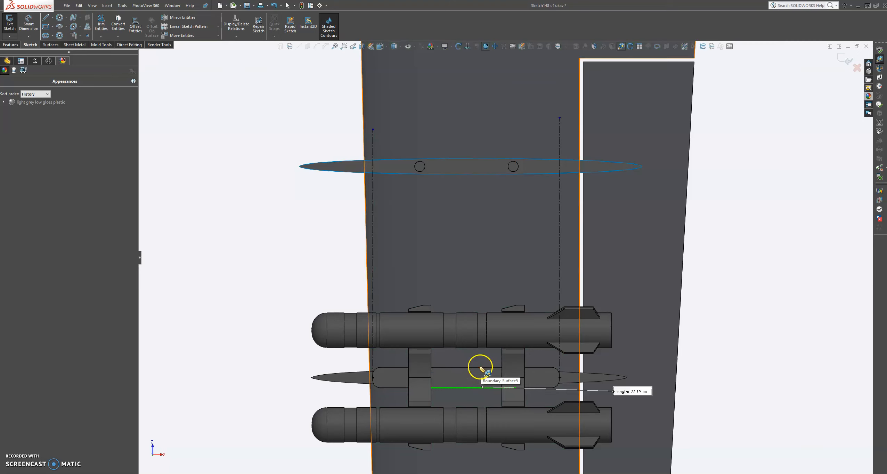
{"action": "left_click", "coordinate": [478, 367]}
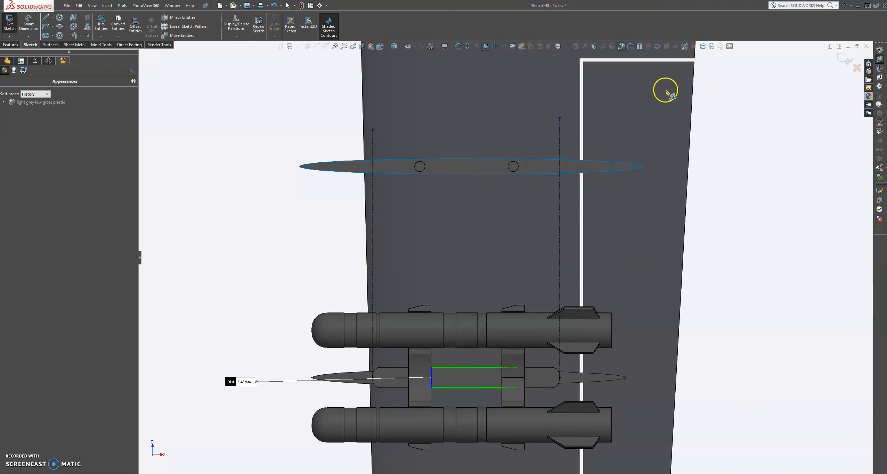
{"action": "left_click", "coordinate": [621, 46]}
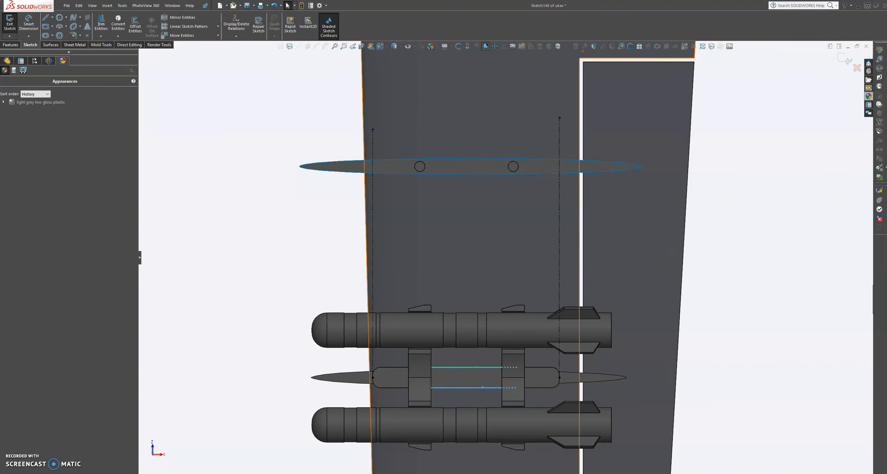
{"action": "left_click", "coordinate": [53, 27]}
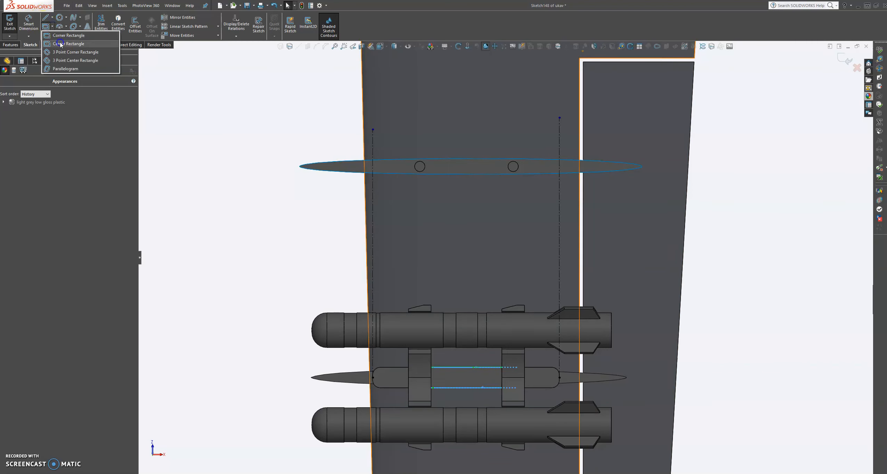
{"action": "left_click", "coordinate": [60, 44]}
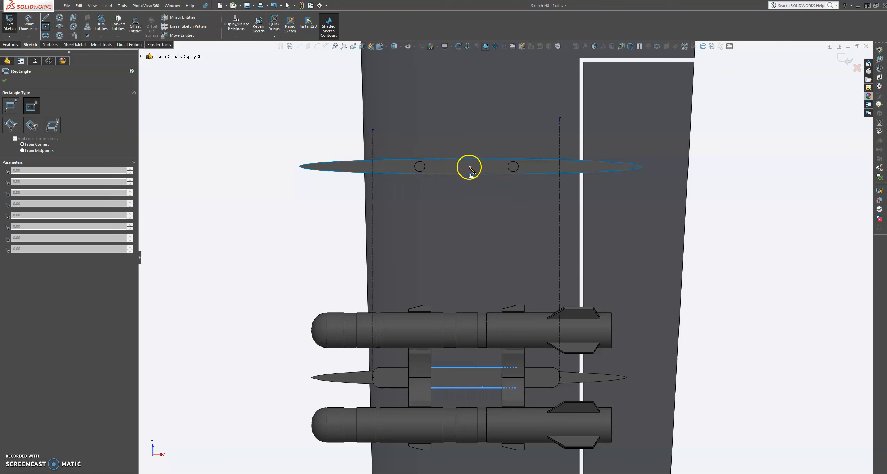
{"action": "left_click", "coordinate": [52, 26]}
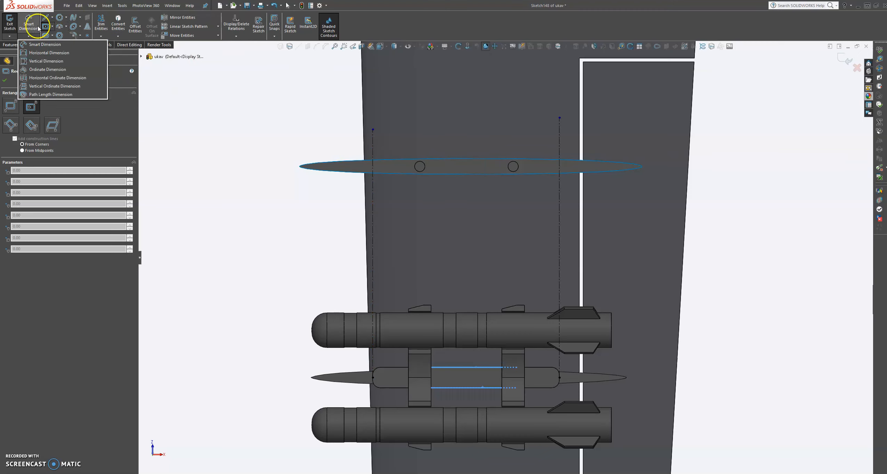
{"action": "left_click", "coordinate": [53, 16]}
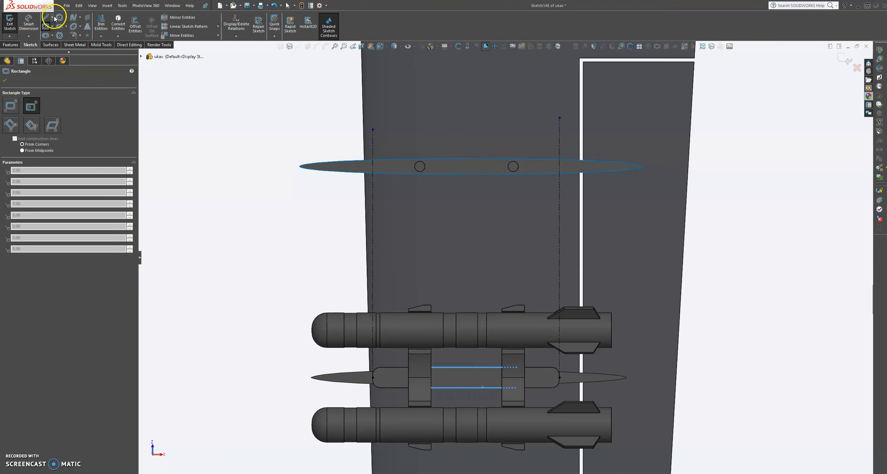
{"action": "left_click", "coordinate": [63, 34]}
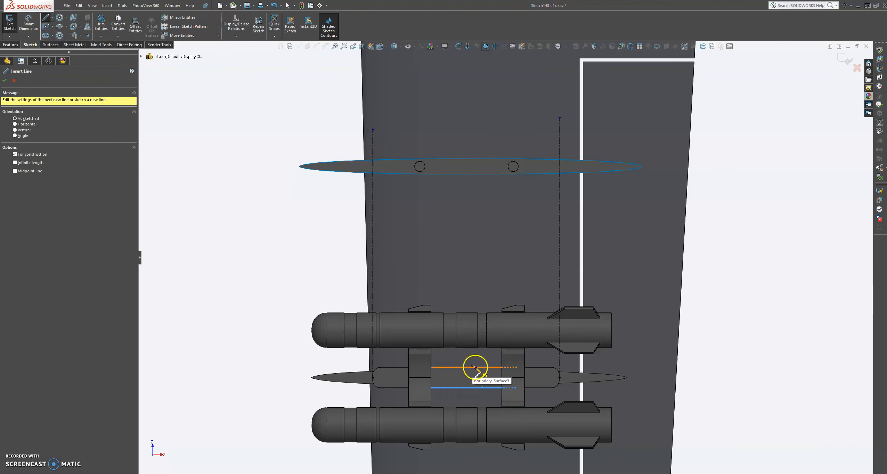
{"action": "left_click", "coordinate": [475, 367]}
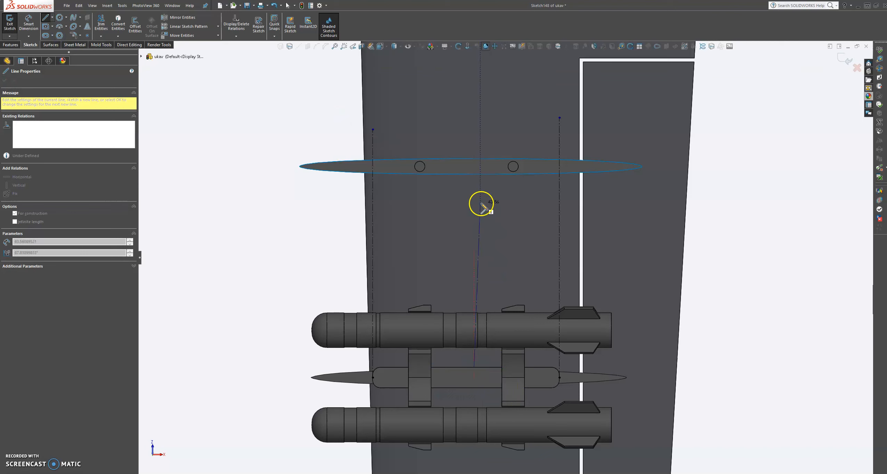
{"action": "key", "text": "Escape"}
{"action": "key", "text": "Escape"}
Draw a horizontal centerline along the rack's base plate, joining the lower ends of the two vertical centerlines.
{"action": "left_click", "coordinate": [52, 18]}
{"action": "left_click", "coordinate": [61, 35]}
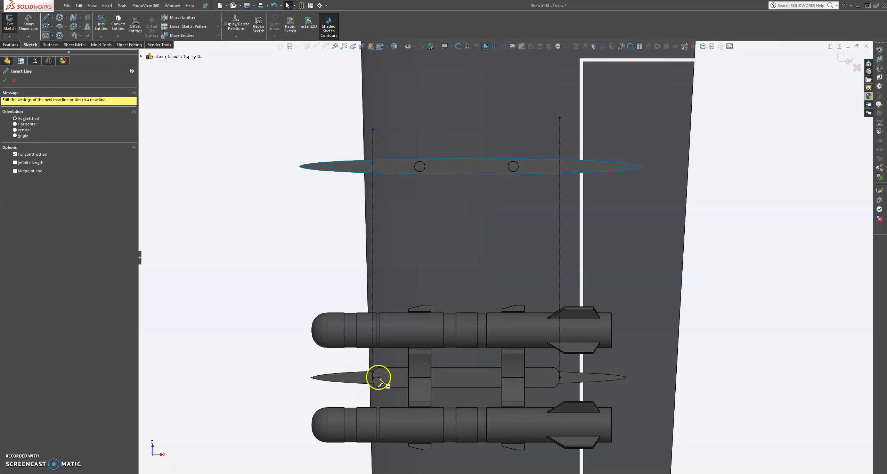
{"action": "left_click", "coordinate": [373, 377]}
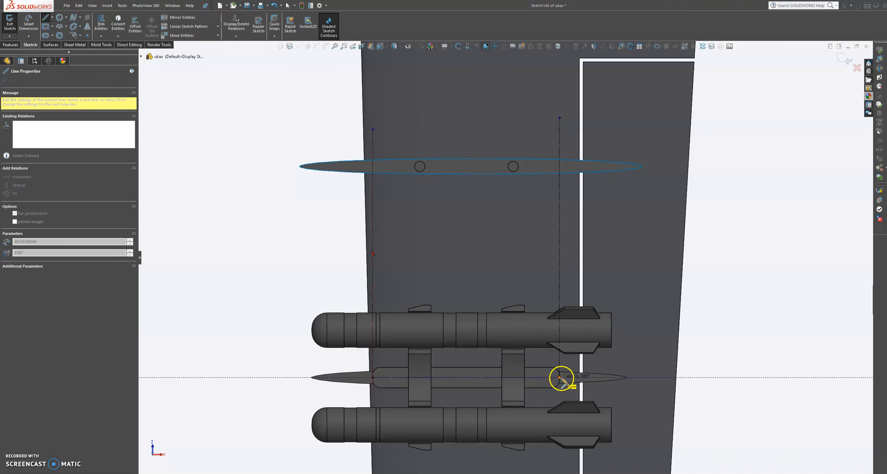
{"action": "left_click", "coordinate": [560, 378]}
{"action": "key", "text": "Escape"}
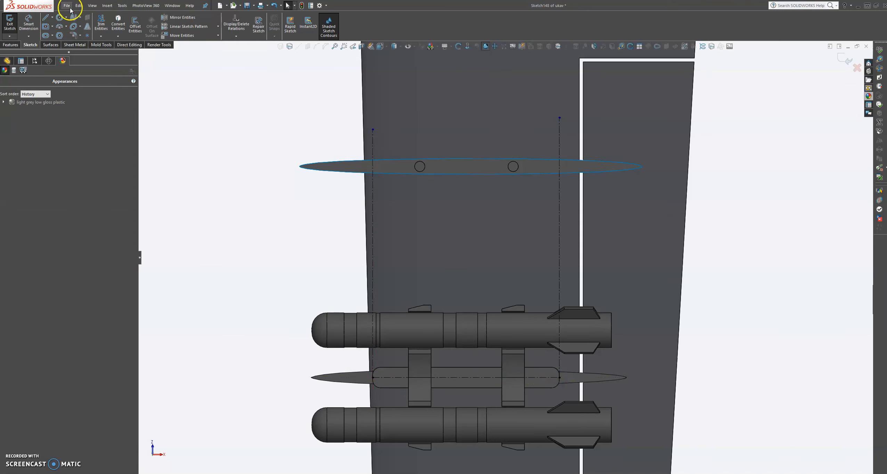
Draw a vertical centerline from the midpoint of the base plate's horizontal centerline to just beyond the inner pylon.
{"action": "left_click", "coordinate": [53, 18]}
{"action": "left_click", "coordinate": [60, 34]}
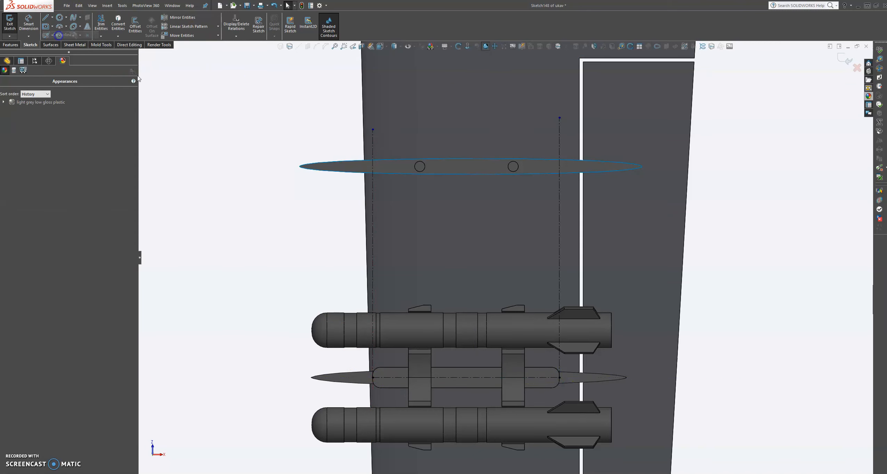
{"action": "left_click", "coordinate": [466, 377]}
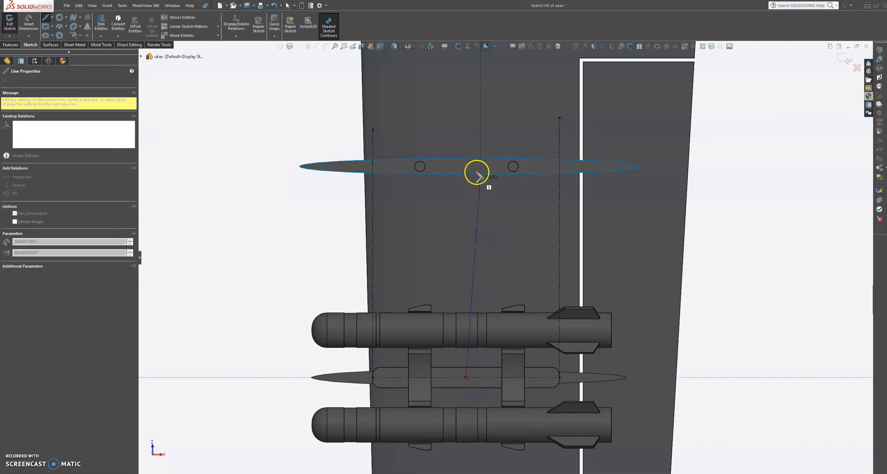
{"action": "left_click", "coordinate": [466, 144]}
{"action": "key", "text": "Escape"}
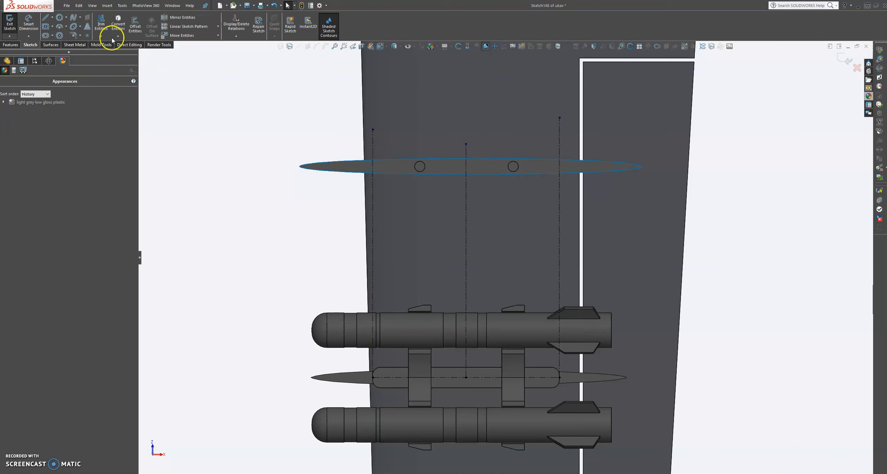
Draw a horizontal centerline between the centers of the inner pylon's two round posts.
{"action": "left_click", "coordinate": [46, 28]}
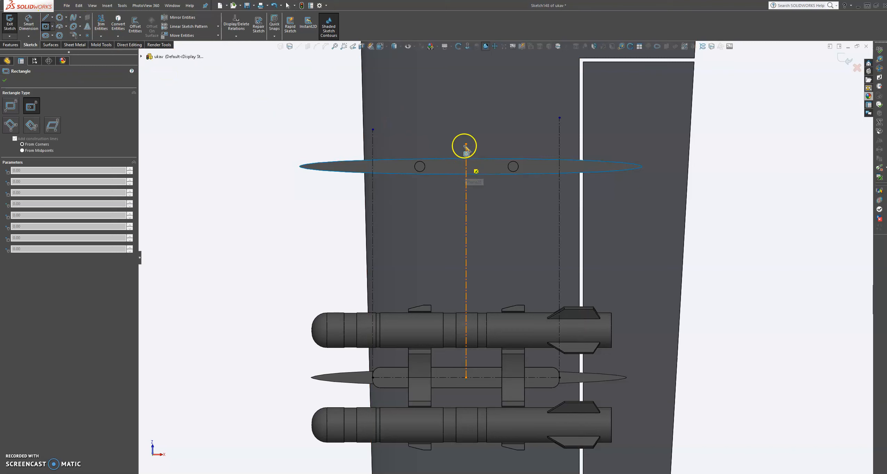
{"action": "key", "text": "Escape"}
{"action": "left_click", "coordinate": [54, 17]}
{"action": "left_click", "coordinate": [61, 34]}
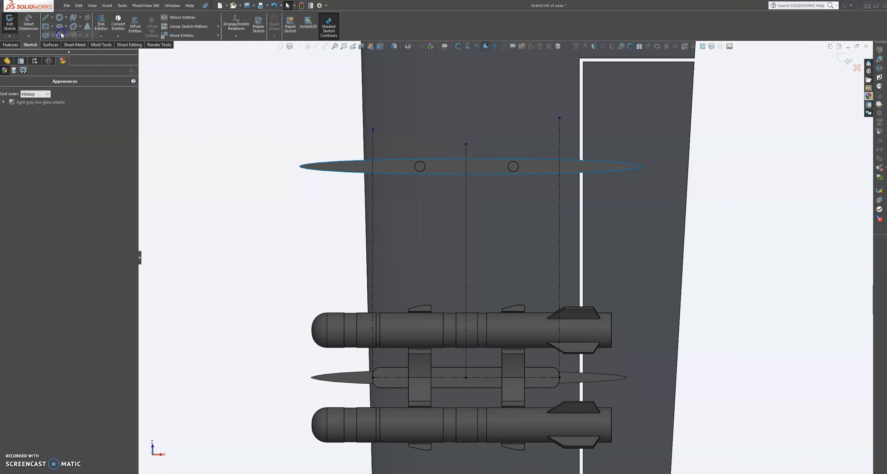
{"action": "left_click", "coordinate": [420, 167]}
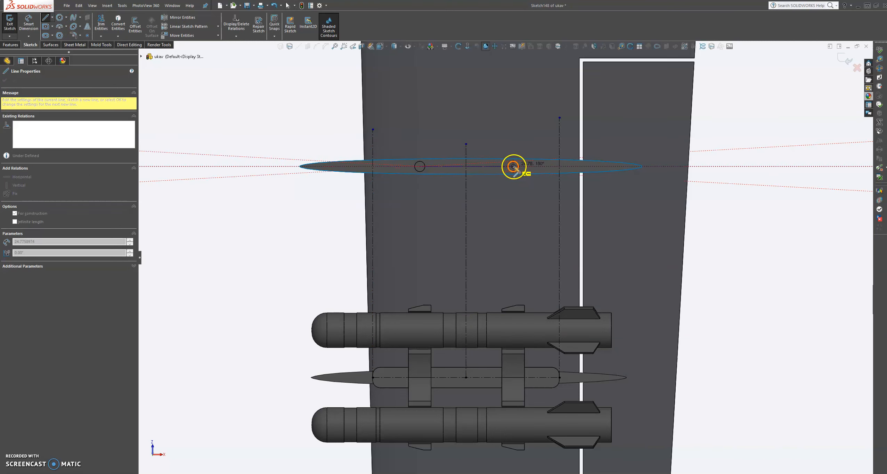
{"action": "left_click", "coordinate": [513, 166]}
{"action": "key", "text": "Escape"}
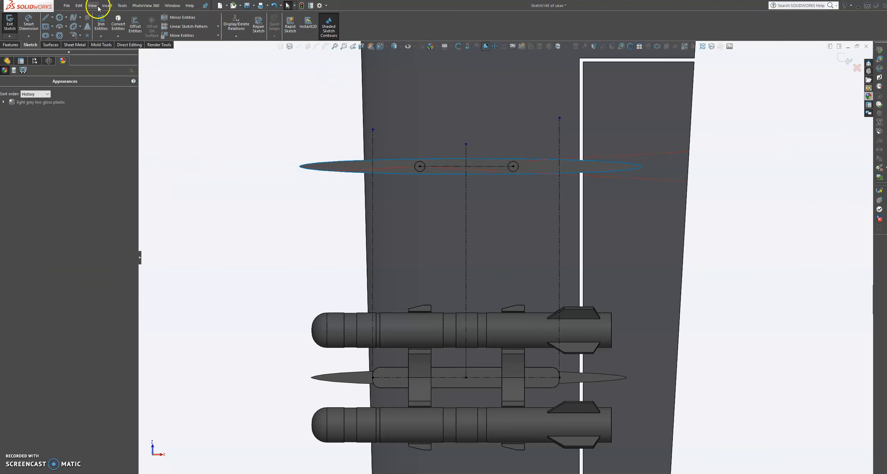
Draw a center rectangle on the inner pylon, centered between the two posts, with its corner on the rear vertical centerline at the pylon's edge.
{"action": "left_click", "coordinate": [46, 27]}
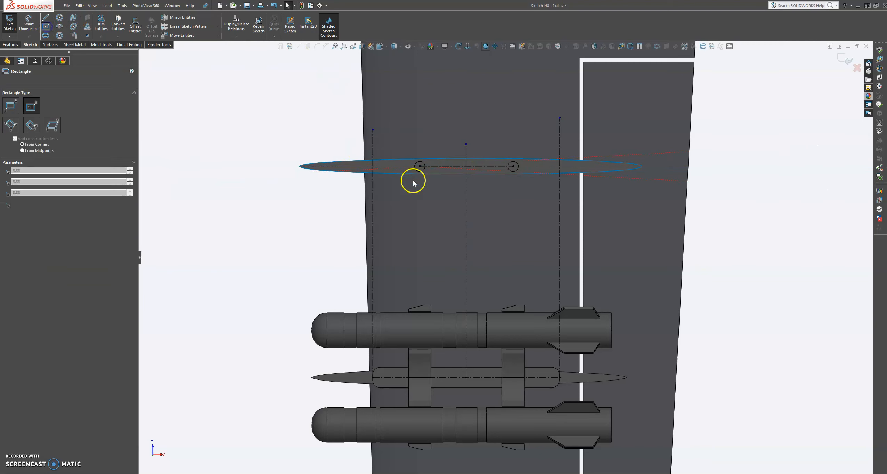
{"action": "left_click", "coordinate": [467, 167]}
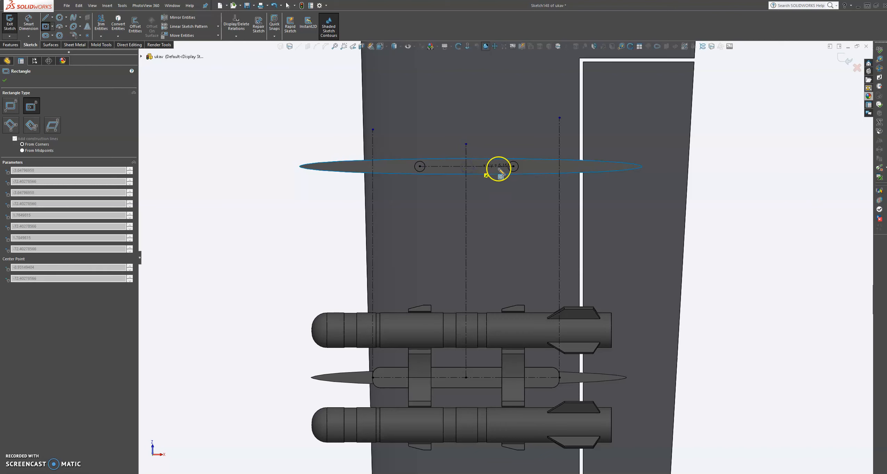
{"action": "left_click", "coordinate": [559, 173]}
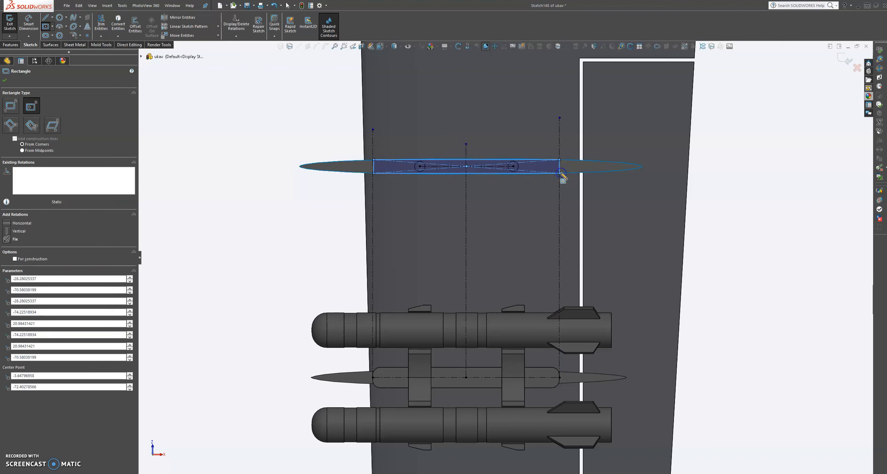
{"action": "key", "text": "Escape"}
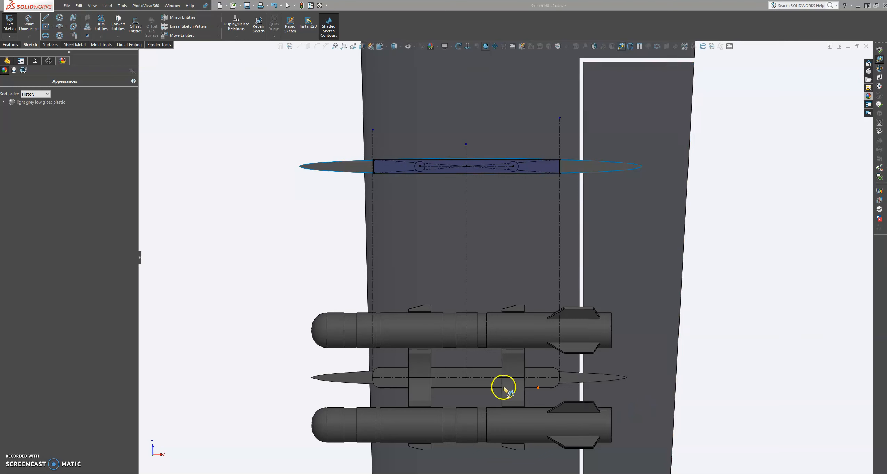
Measure the distance between the two long edges of the existing rack's base plate again.
{"action": "left_click", "coordinate": [482, 367]}
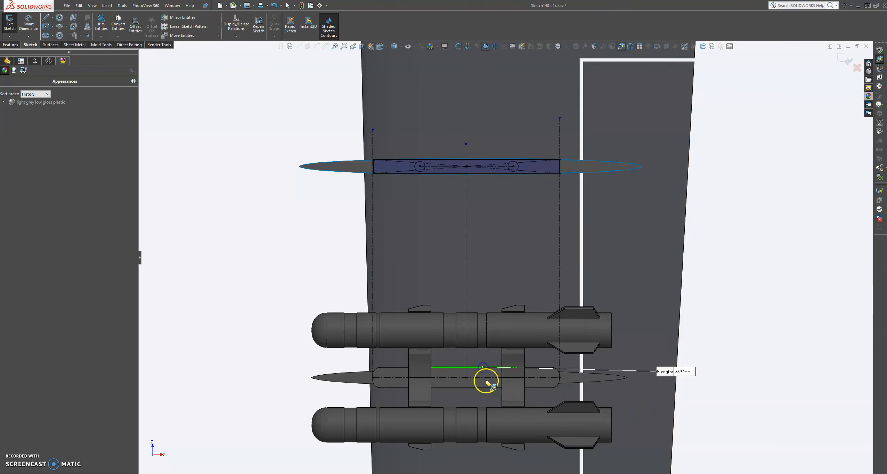
{"action": "left_click", "coordinate": [484, 388], "text": "ctrl"}
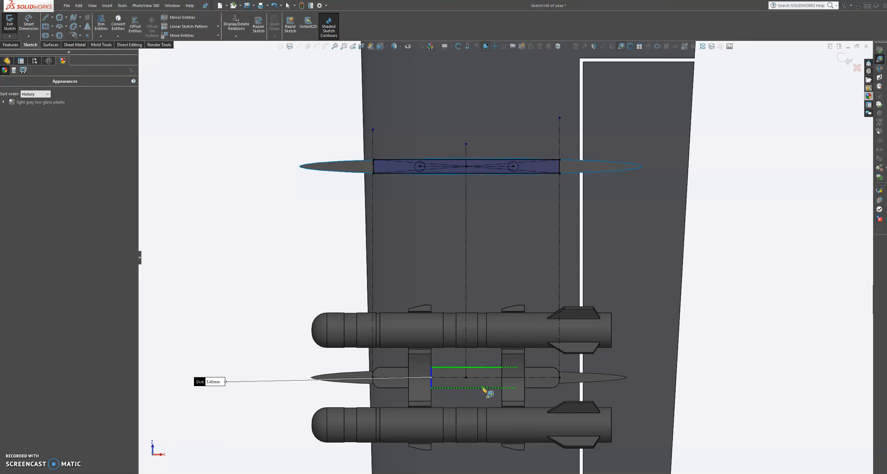
{"action": "left_click", "coordinate": [622, 48]}
Try to dimension the rear short side of the rectangle on the inner pylon.
{"action": "left_click", "coordinate": [34, 24]}
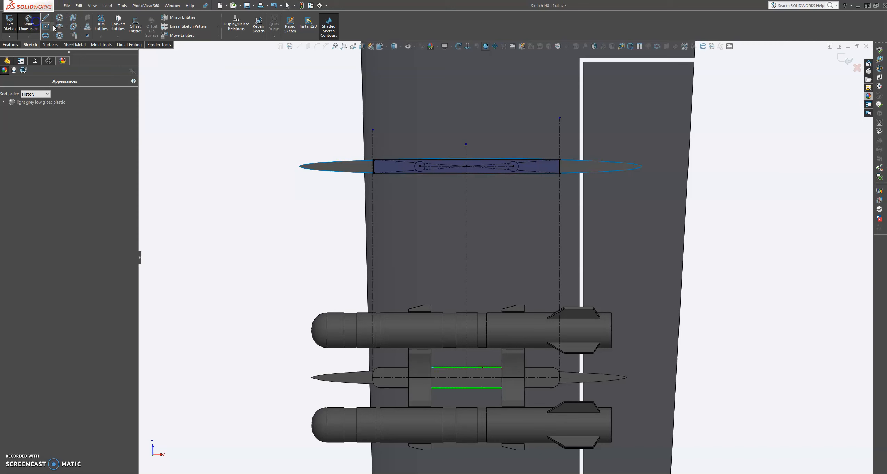
{"action": "left_click", "coordinate": [561, 169]}
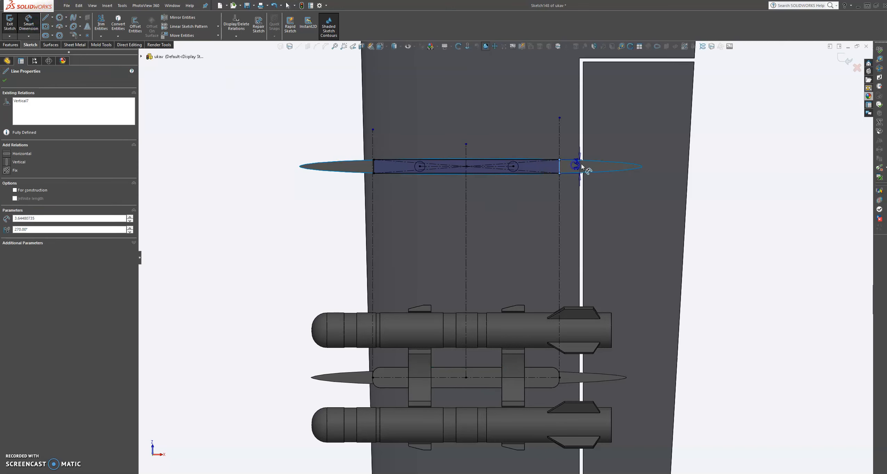
{"action": "left_click", "coordinate": [580, 166]}
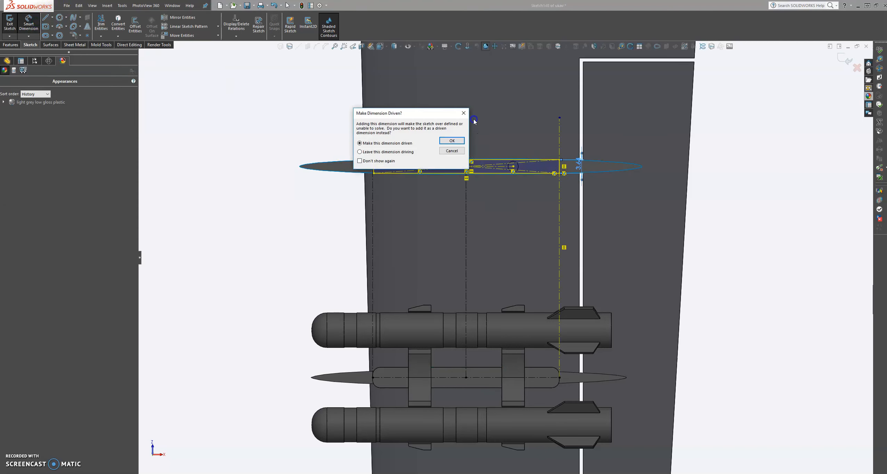
{"action": "left_click", "coordinate": [465, 113]}
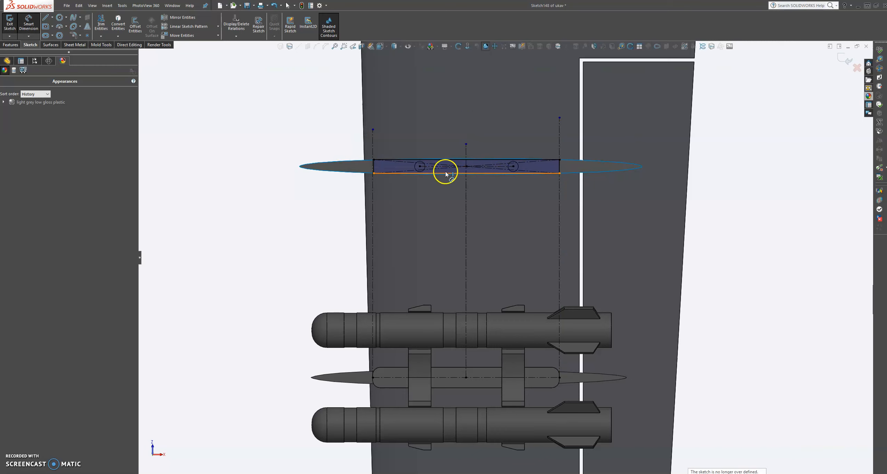
Try to adjust the rectangle at its rear corner, and undo the rectangle.
{"action": "scroll", "coordinate": [467, 212], "scroll_direction": "down", "scroll_amount": 2}
{"action": "scroll", "coordinate": [467, 212], "scroll_direction": "up", "scroll_amount": 2}
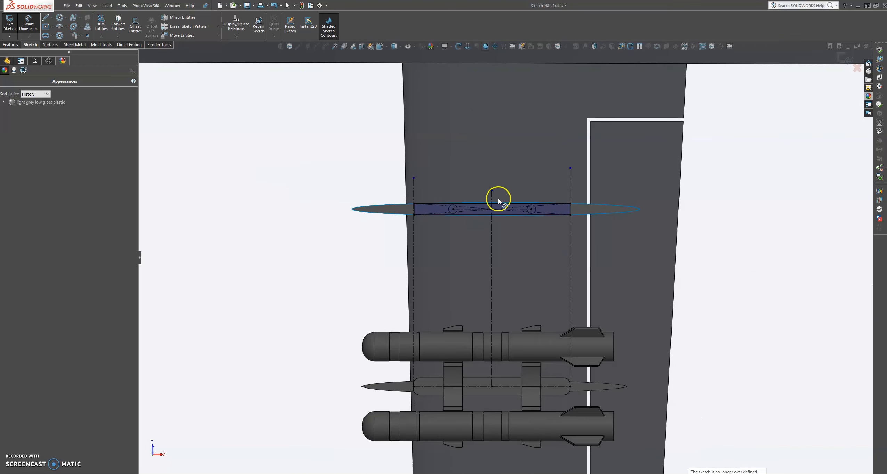
{"action": "scroll", "coordinate": [516, 209], "scroll_direction": "down", "scroll_amount": 3}
{"action": "left_click", "coordinate": [35, 26]}
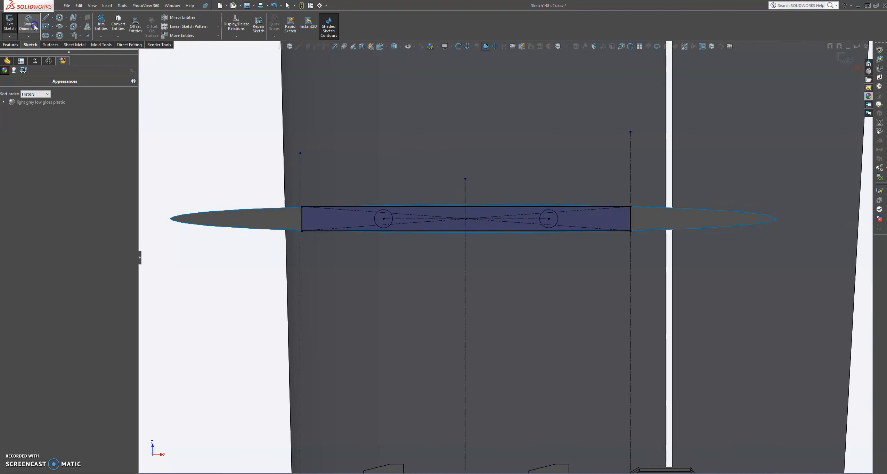
{"action": "left_click", "coordinate": [630, 232]}
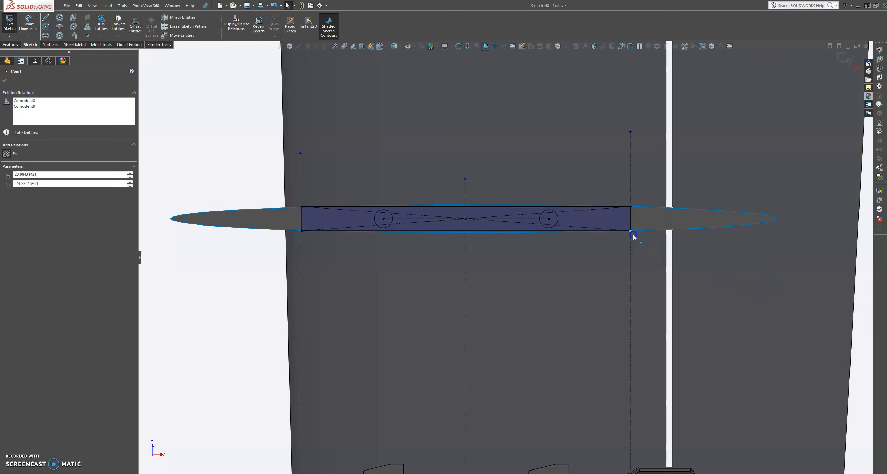
{"action": "left_click", "coordinate": [640, 253]}
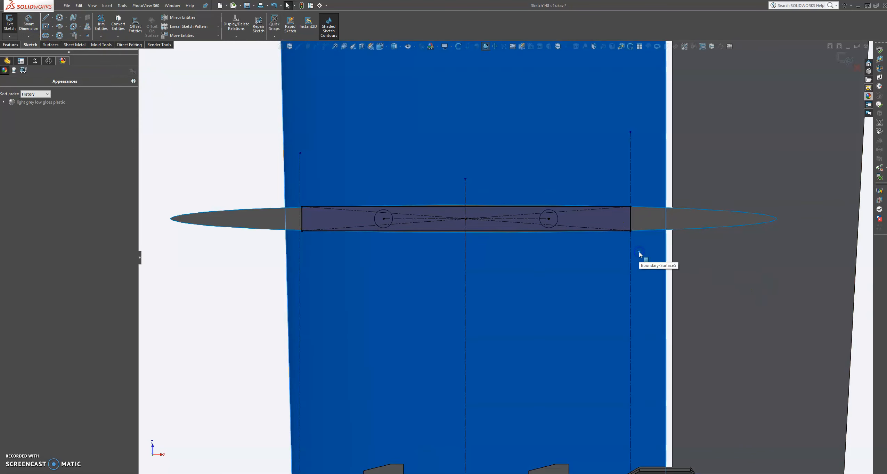
{"action": "key", "text": "Escape"}
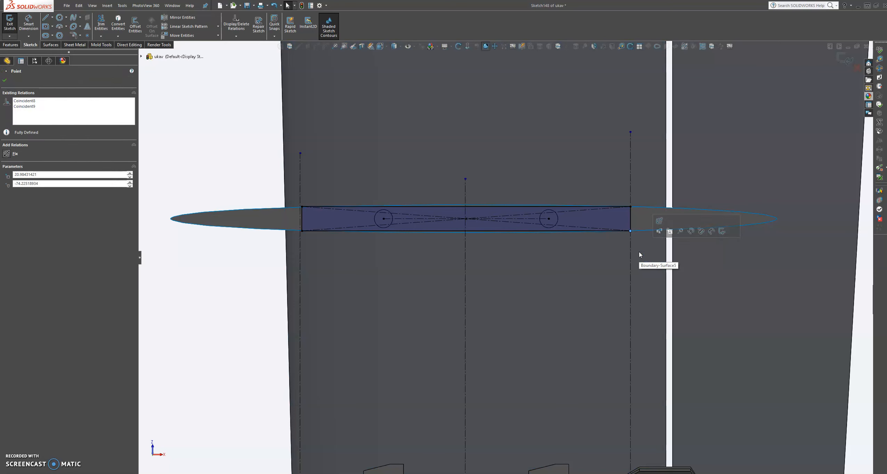
{"action": "key", "text": "Escape"}
{"action": "key", "text": "ctrl+z"}
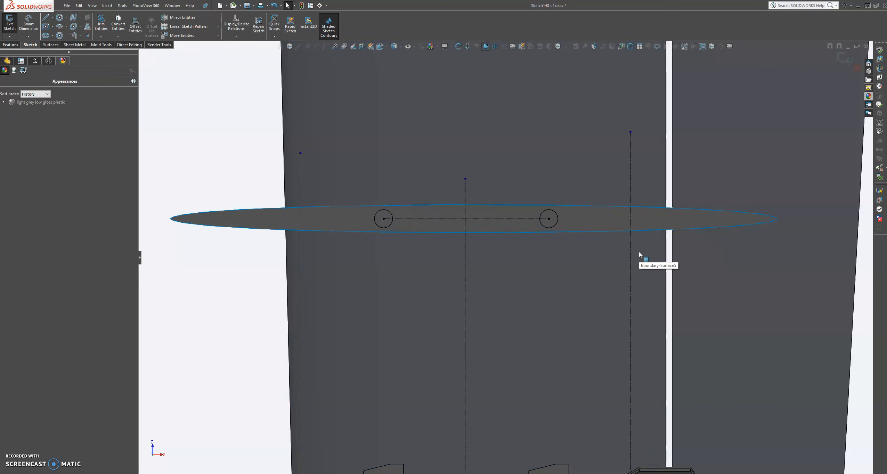
Redraw the center rectangle on the inner pylon from the midpoint between the two posts out to the rear vertical centerline.
{"action": "left_click", "coordinate": [48, 27]}
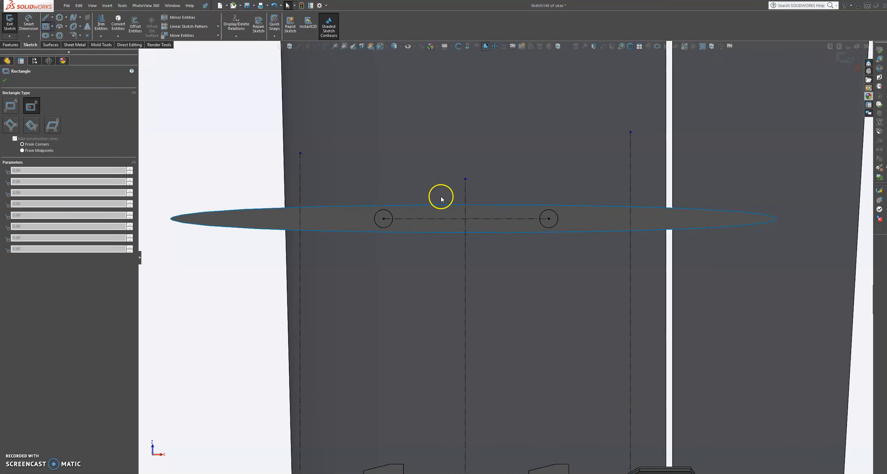
{"action": "left_click", "coordinate": [465, 219]}
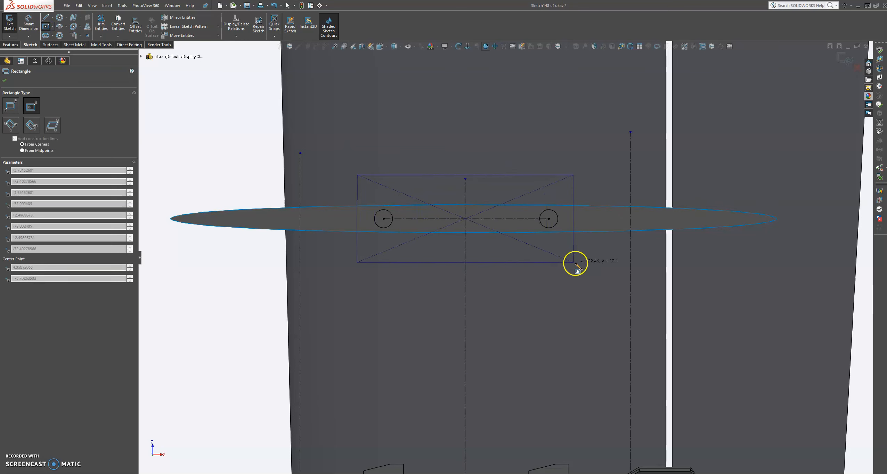
{"action": "left_click", "coordinate": [631, 265]}
{"action": "key", "text": "Escape"}
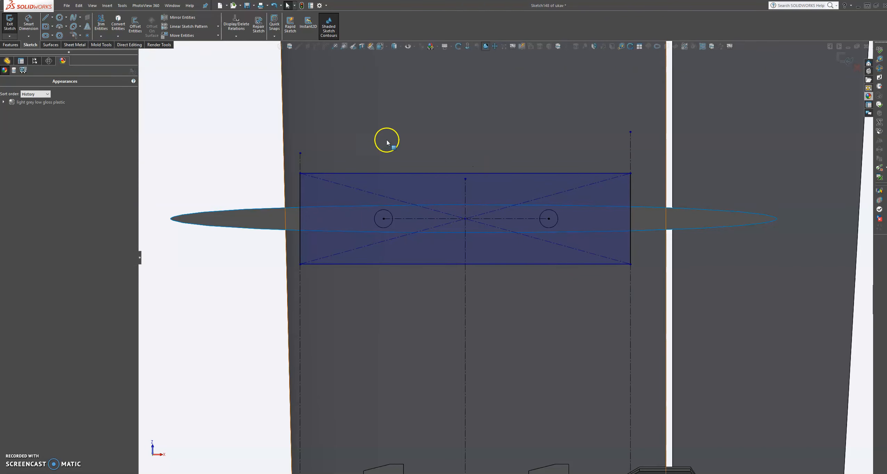
Measure the spacing between the two long edges of the existing rack's base plate.
{"action": "scroll", "coordinate": [622, 293], "scroll_direction": "up", "scroll_amount": 3}
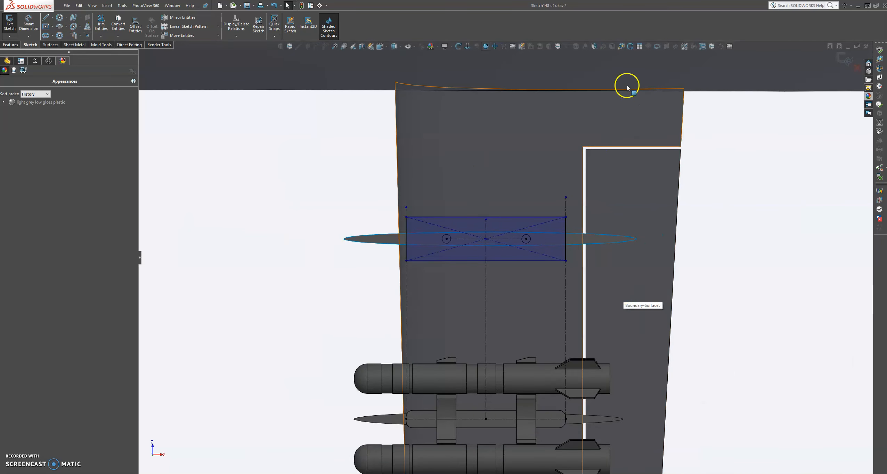
{"action": "left_click", "coordinate": [506, 411]}
{"action": "left_click", "coordinate": [507, 428], "text": "ctrl"}
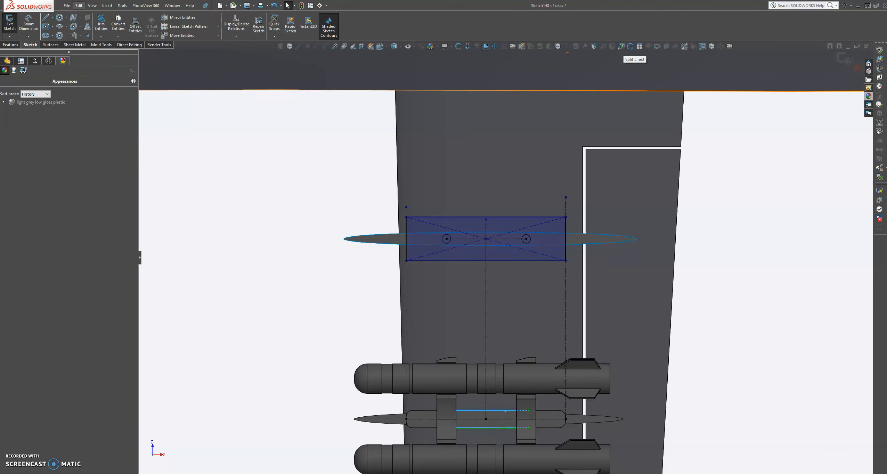
Dimension the rear short side of the inner pylon rectangle and set it to 5.43 mm.
{"action": "left_click", "coordinate": [28, 25]}
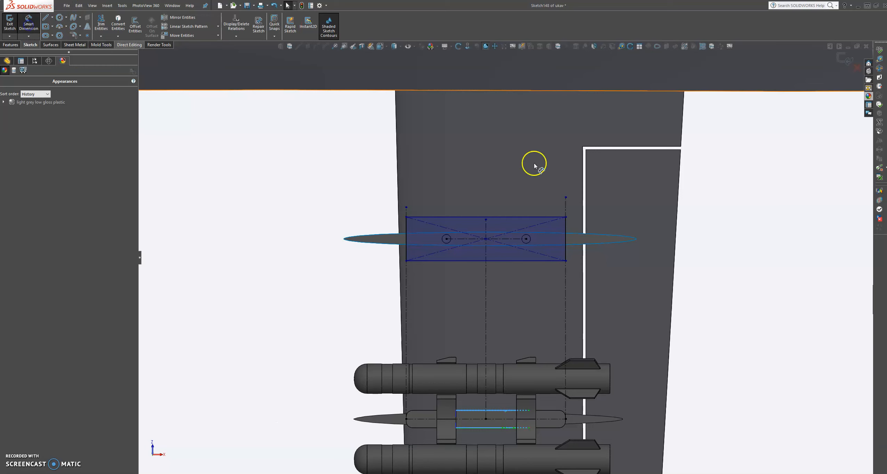
{"action": "left_click", "coordinate": [565, 239]}
{"action": "left_click", "coordinate": [668, 231]}
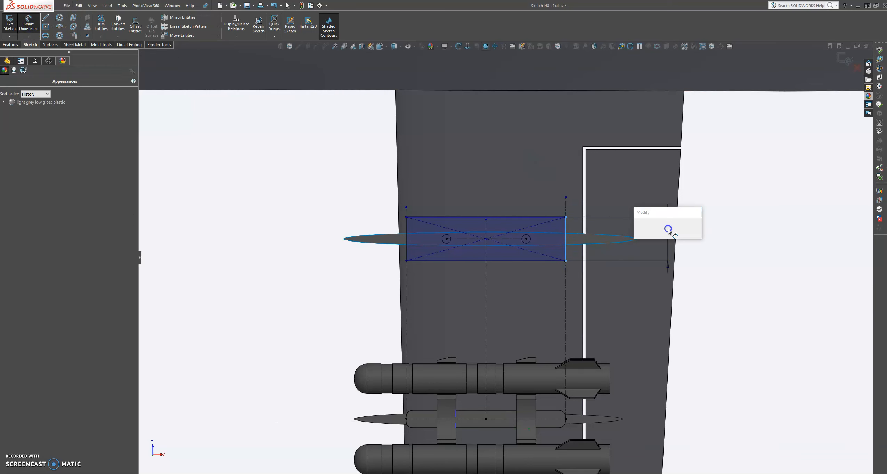
{"action": "type", "text": "5.43"}
{"action": "key", "text": "Return"}
{"action": "left_click", "coordinate": [664, 243]}
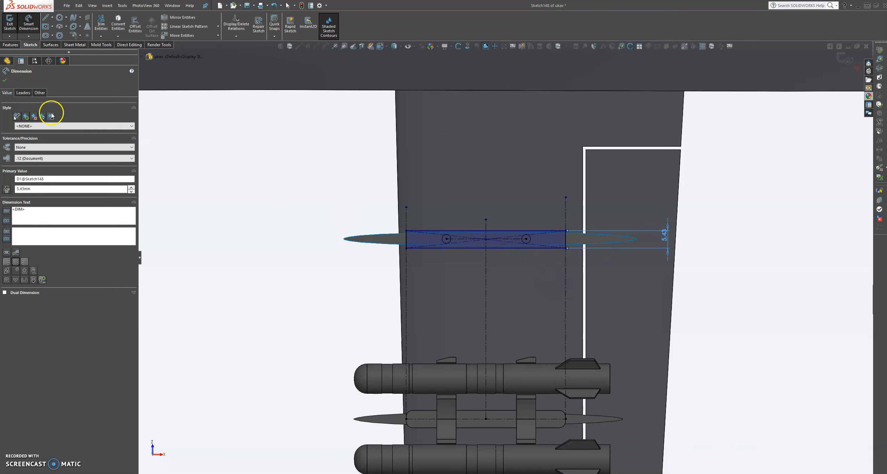
{"action": "key", "text": "Escape"}
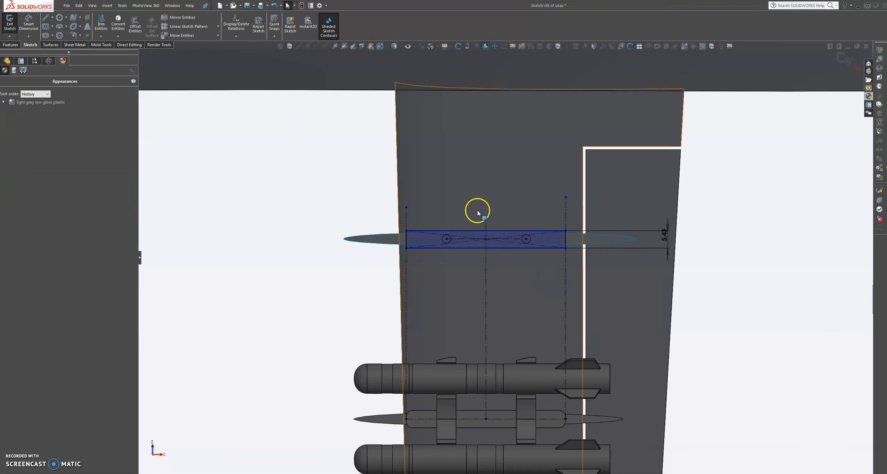
Extrude the rectangle on the inner pylon 1.5 mm as a solid base plate.
{"action": "scroll", "coordinate": [517, 274], "scroll_direction": "down", "scroll_amount": 2}
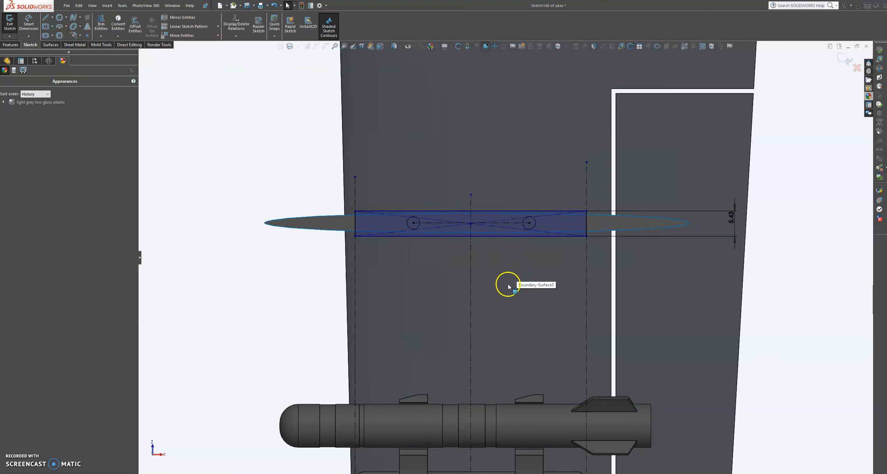
{"action": "middle_click_drag", "start_coordinate": [492, 263], "coordinate": [336, 113]}
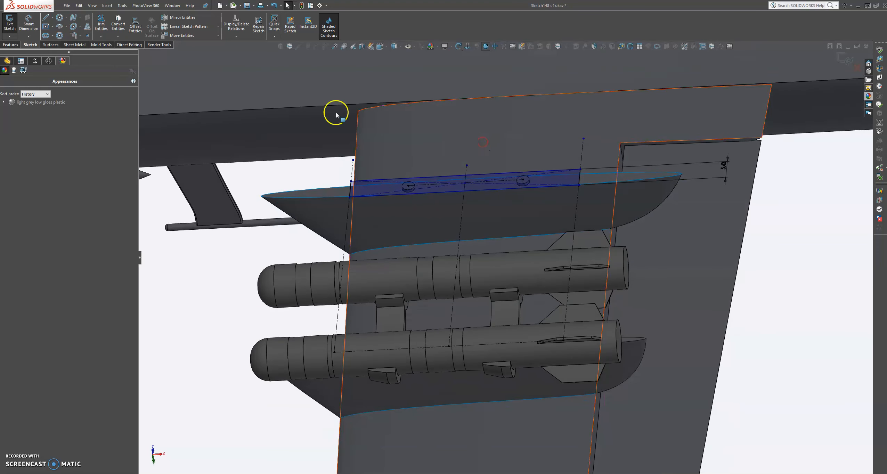
{"action": "left_click", "coordinate": [17, 44]}
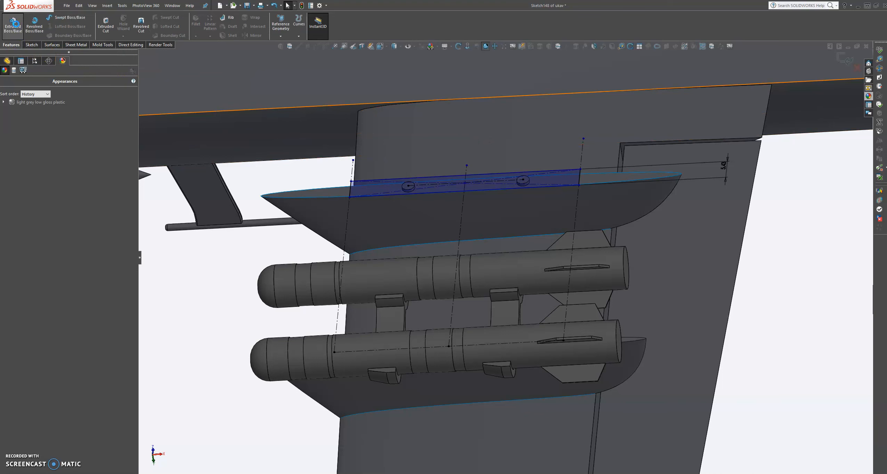
{"action": "left_click", "coordinate": [14, 24]}
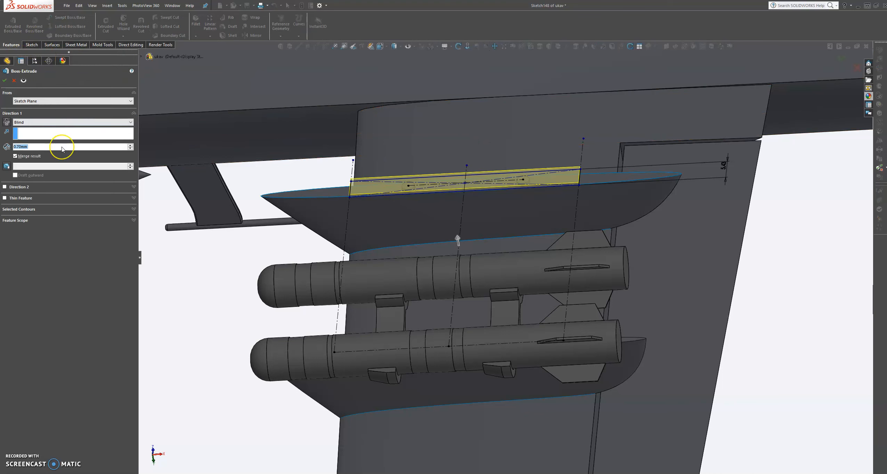
{"action": "type", "text": "1.5"}
{"action": "key", "text": "Return"}
{"action": "left_click", "coordinate": [5, 80]}
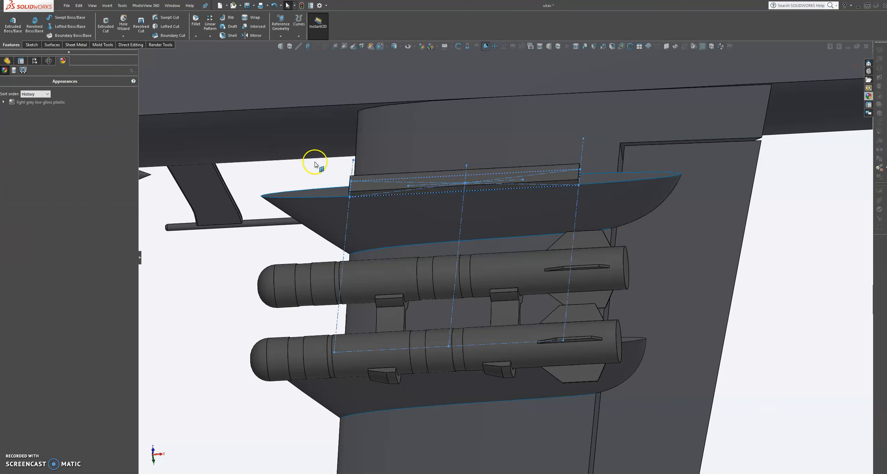
Start a fillet on one front corner edge of the new base plate with a 1 mm radius.
{"action": "left_click", "coordinate": [321, 190]}
{"action": "middle_click_drag", "start_coordinate": [321, 190], "coordinate": [433, 150]}
{"action": "scroll", "coordinate": [433, 150], "scroll_direction": "down", "scroll_amount": 3}
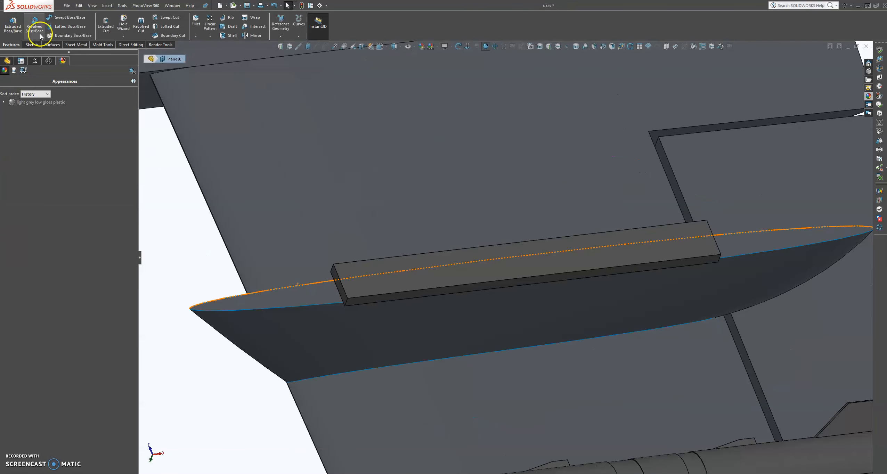
{"action": "left_click", "coordinate": [202, 22]}
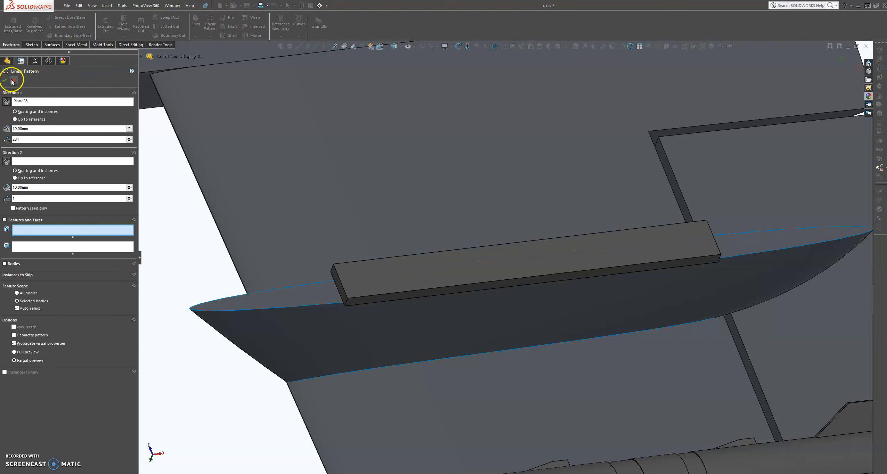
{"action": "left_click", "coordinate": [13, 81]}
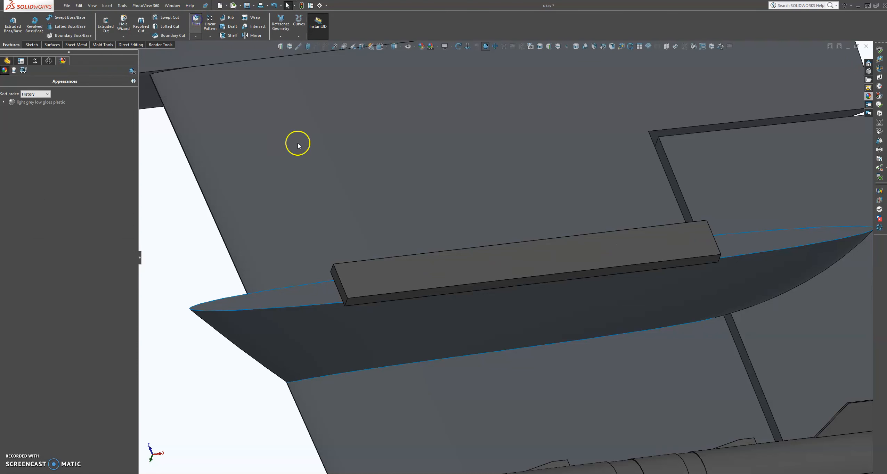
{"action": "left_click", "coordinate": [348, 303]}
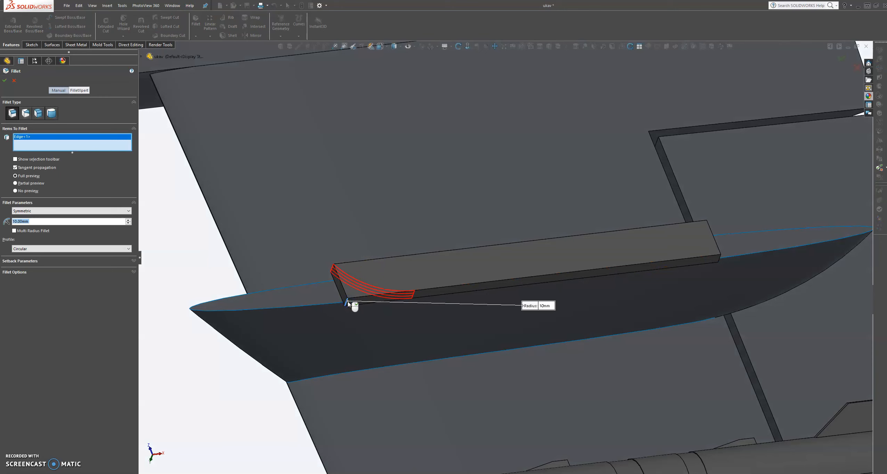
{"action": "type", "text": "1"}
{"action": "key", "text": "Return"}
Add the other three short corner edges of the base plate to the fillet.
{"action": "scroll", "coordinate": [397, 273], "scroll_direction": "up", "scroll_amount": 4}
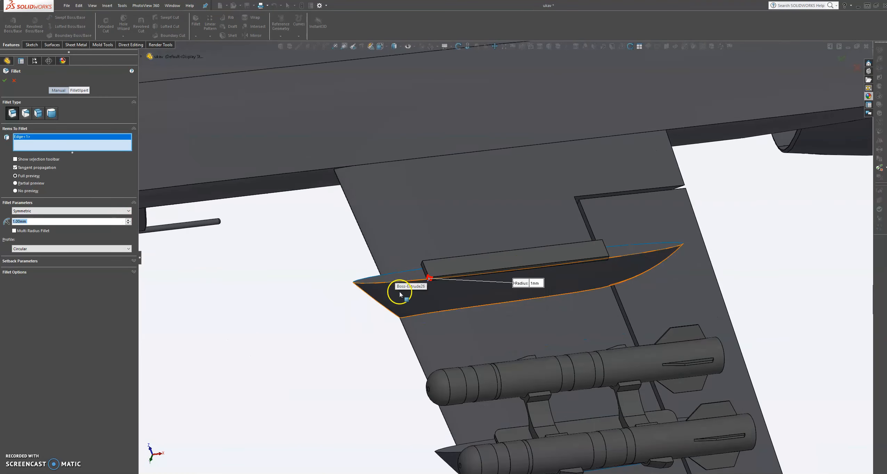
{"action": "scroll", "coordinate": [440, 293], "scroll_direction": "down", "scroll_amount": 2}
{"action": "scroll", "coordinate": [439, 296], "scroll_direction": "down", "scroll_amount": 3}
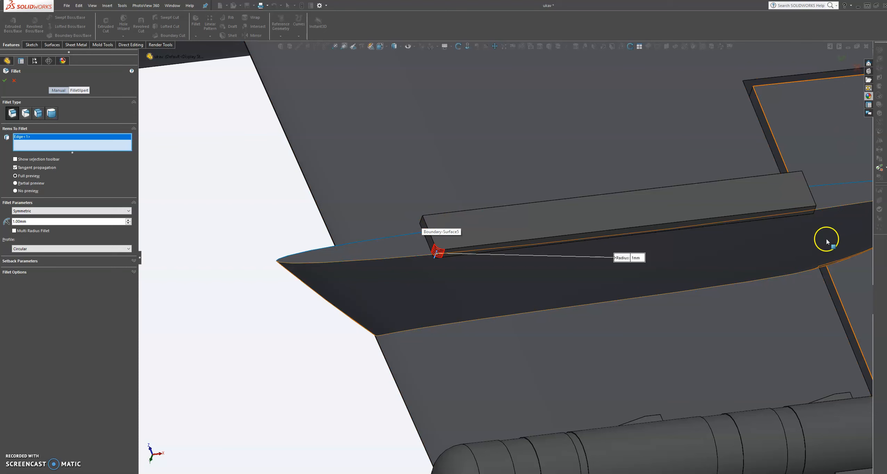
{"action": "left_click", "coordinate": [813, 206]}
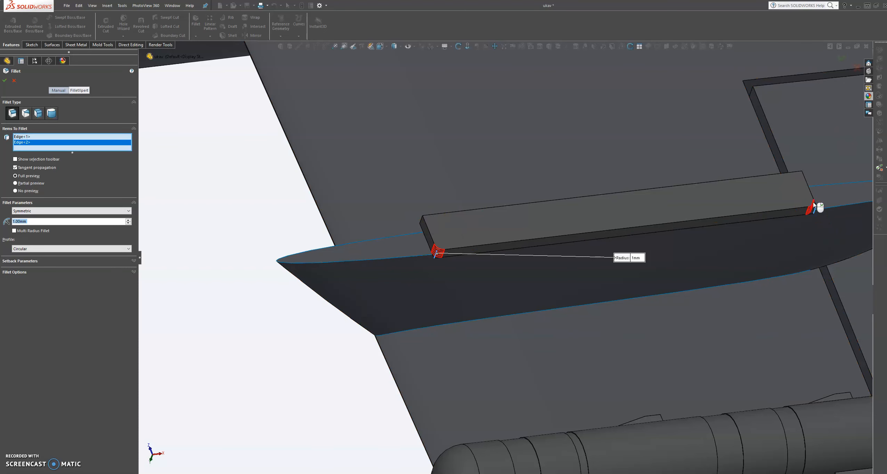
{"action": "mouse_move", "coordinate": [799, 174]}
{"action": "middle_mouse_down"}
{"action": "mouse_move", "coordinate": [784, 182]}
{"action": "mouse_move", "coordinate": [764, 283]}
{"action": "mouse_move", "coordinate": [746, 318]}
{"action": "mouse_move", "coordinate": [811, 179]}
{"action": "mouse_move", "coordinate": [806, 169]}
{"action": "middle_mouse_up"}
{"action": "left_click", "coordinate": [806, 171]}
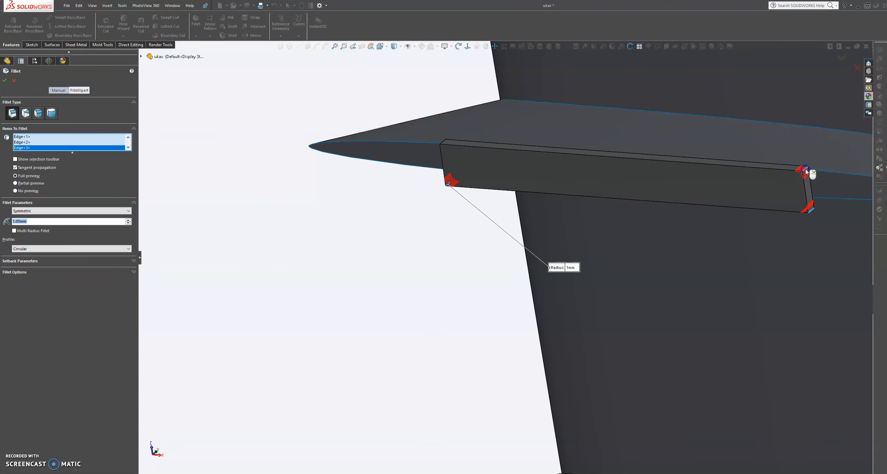
{"action": "left_click", "coordinate": [444, 142]}
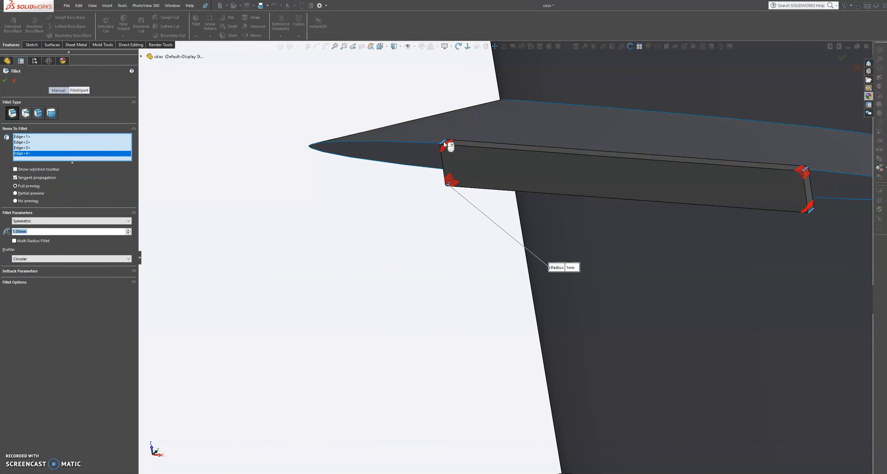
Try a 2 mm radius for the four corners, then set it to 1.5 mm and apply the fillet.
{"action": "middle_click_drag", "start_coordinate": [506, 251], "coordinate": [548, 203]}
{"action": "scroll", "coordinate": [605, 228], "scroll_direction": "up", "scroll_amount": 4}
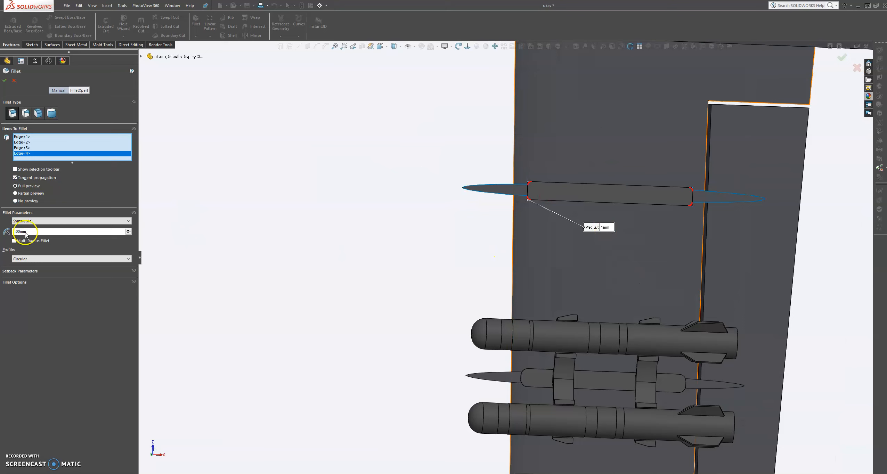
{"action": "type", "text": "2"}
{"action": "key", "text": "Return"}
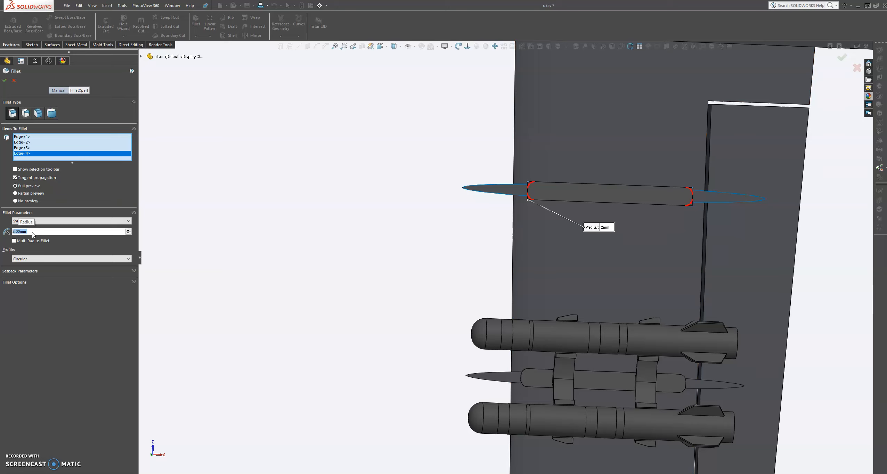
{"action": "type", "text": "1.5"}
{"action": "key", "text": "Return"}
{"action": "left_click", "coordinate": [5, 80]}
Edit the base plate's corner fillet and set its radius to 2 mm.
{"action": "middle_click_drag", "start_coordinate": [423, 232], "coordinate": [450, 309]}
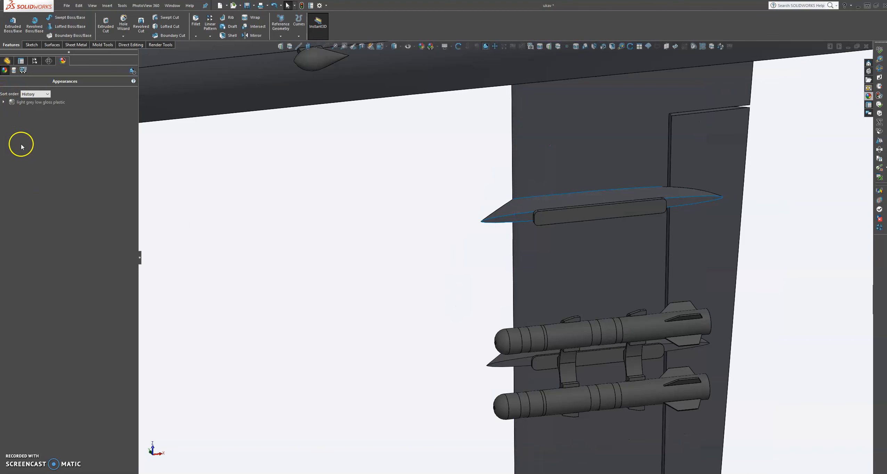
{"action": "left_click", "coordinate": [2, 60]}
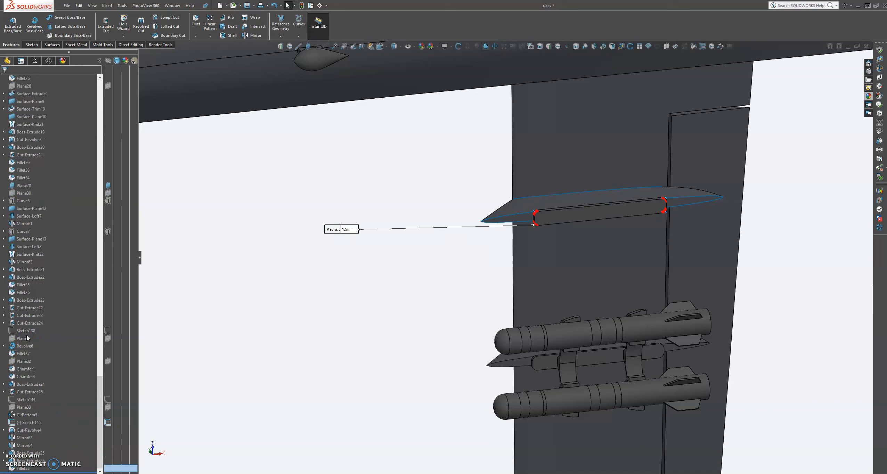
{"action": "type", "text": "2"}
{"action": "key", "text": "Return"}
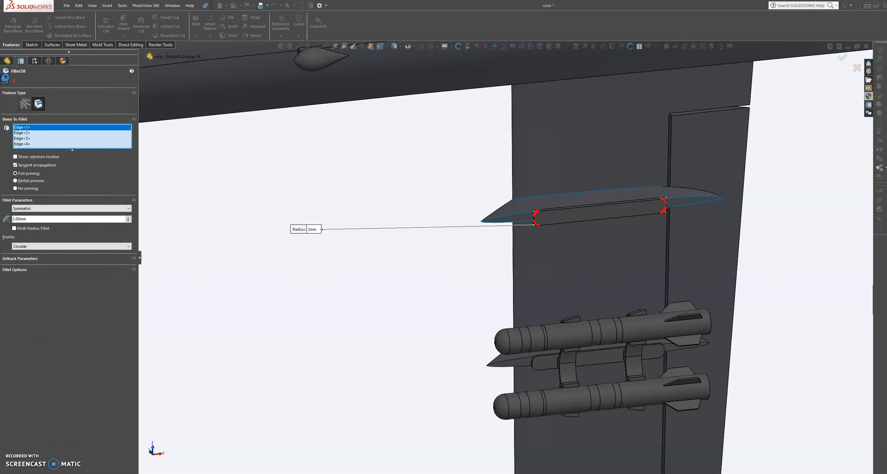
{"action": "left_click", "coordinate": [5, 80]}
Open a new sketch on the outer flat face of the inner pylon's base plate and view it straight on.
{"action": "middle_click_drag", "start_coordinate": [475, 243], "coordinate": [558, 301]}
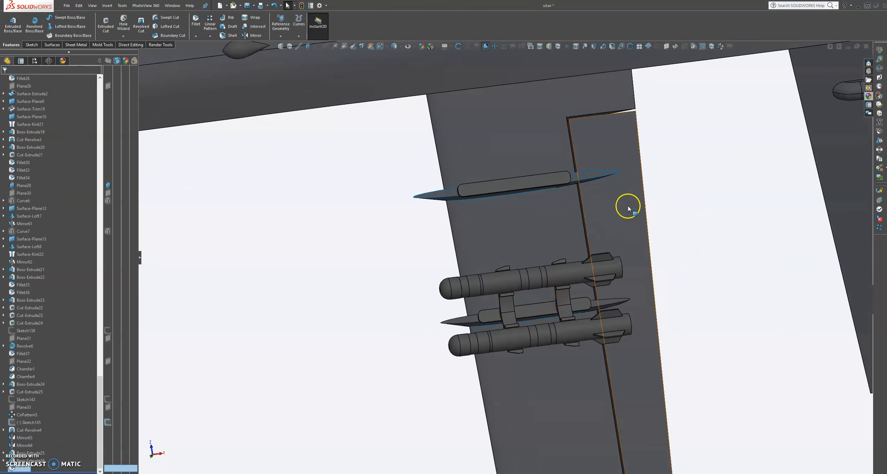
{"action": "scroll", "coordinate": [524, 216], "scroll_direction": "down", "scroll_amount": 2}
{"action": "middle_click_drag", "start_coordinate": [507, 284], "coordinate": [531, 355]}
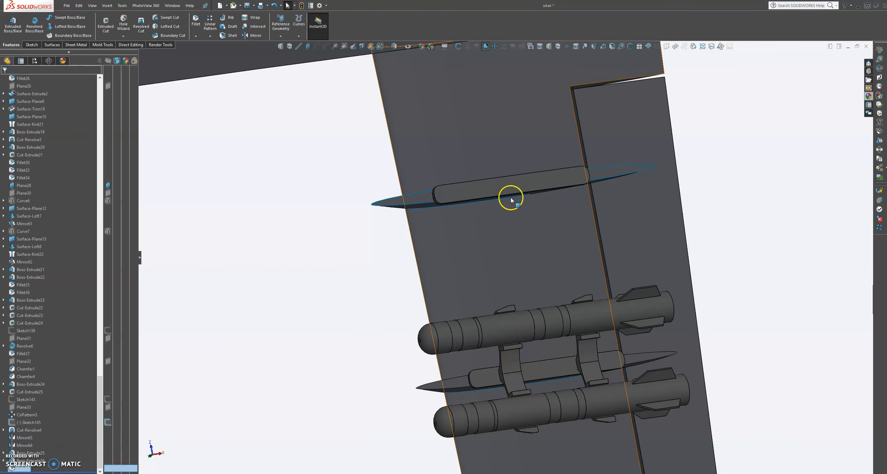
{"action": "left_click", "coordinate": [511, 185]}
{"action": "left_click", "coordinate": [539, 163]}
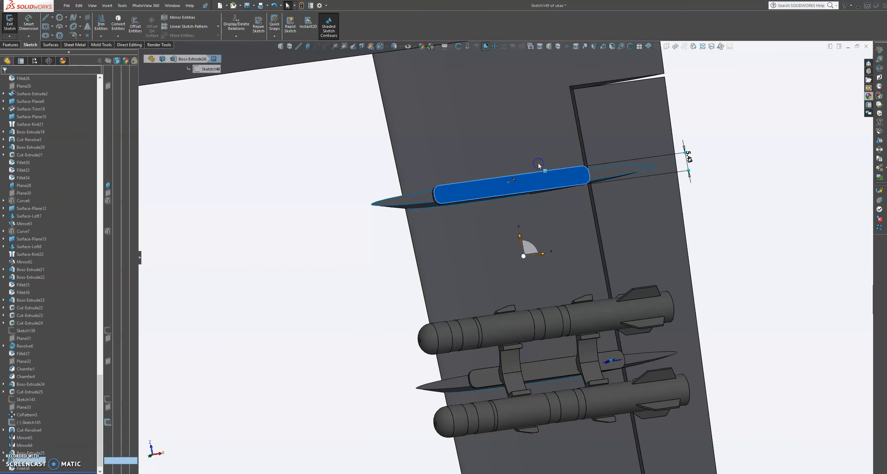
{"action": "left_click", "coordinate": [467, 46]}
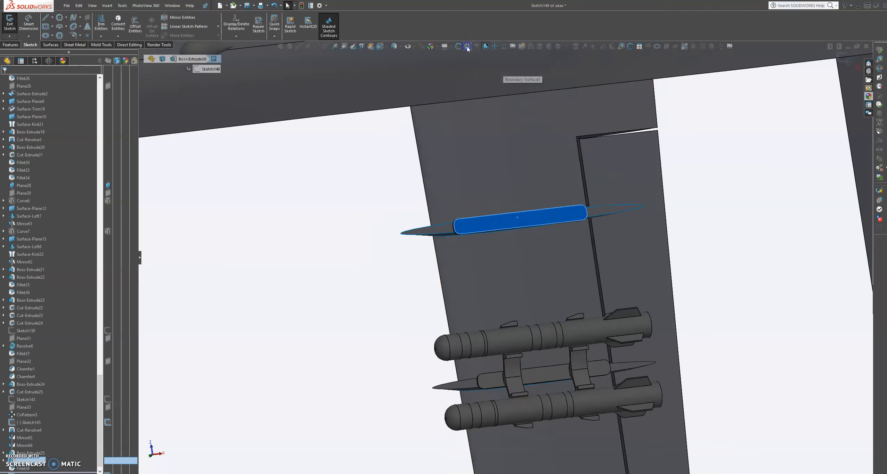
{"action": "scroll", "coordinate": [512, 243], "scroll_direction": "down", "scroll_amount": 10}
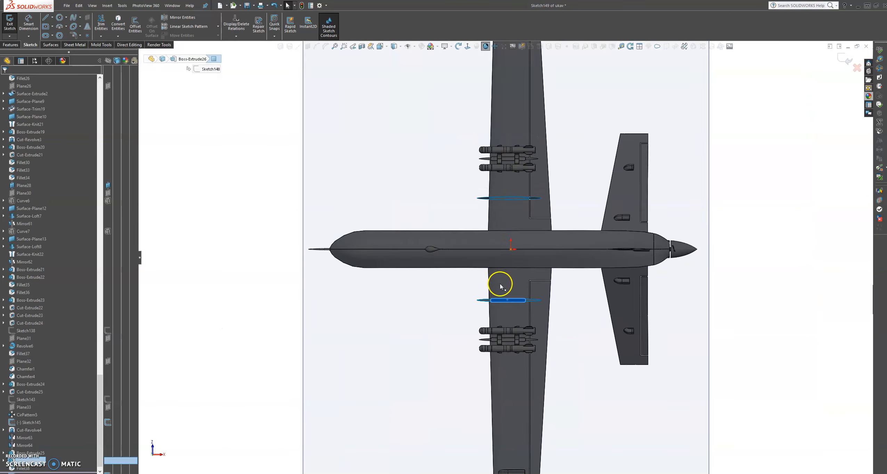
{"action": "scroll", "coordinate": [534, 339], "scroll_direction": "up", "scroll_amount": 8}
{"action": "scroll", "coordinate": [503, 361], "scroll_direction": "down", "scroll_amount": 8}
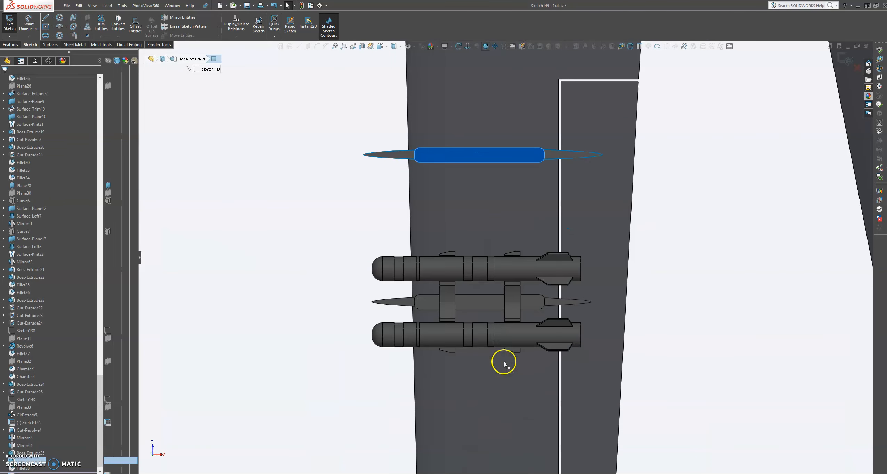
{"action": "scroll", "coordinate": [481, 88], "scroll_direction": "down", "scroll_amount": 2}
{"action": "scroll", "coordinate": [493, 162], "scroll_direction": "up", "scroll_amount": 1}
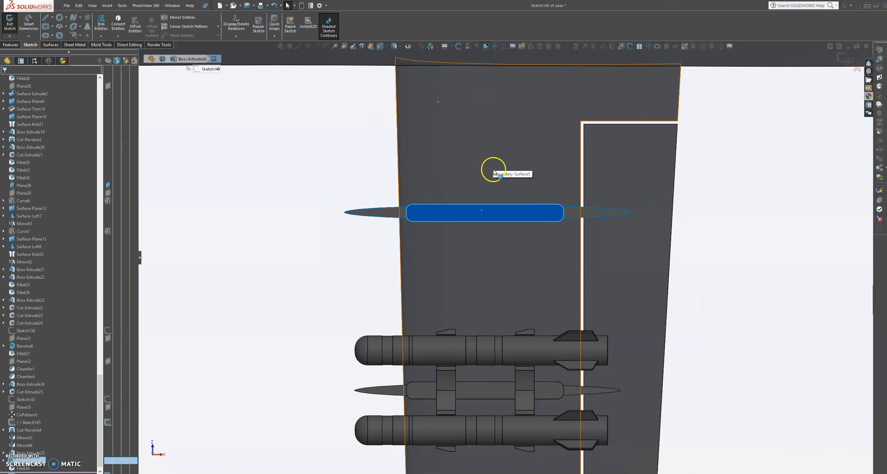
Sketch two centre rectangles across the base plate, about 8.3 × 24.2 mm near its front end and about 7.4 × 24.2 mm further back.
{"action": "left_click", "coordinate": [53, 20]}
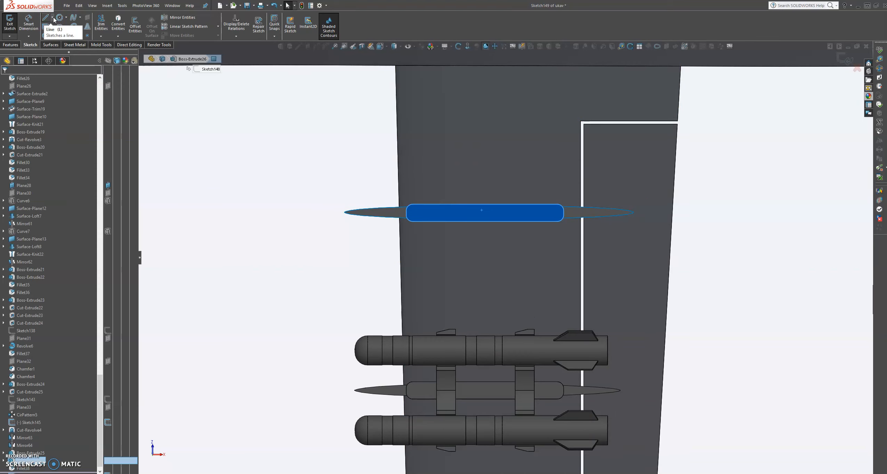
{"action": "left_click", "coordinate": [58, 14]}
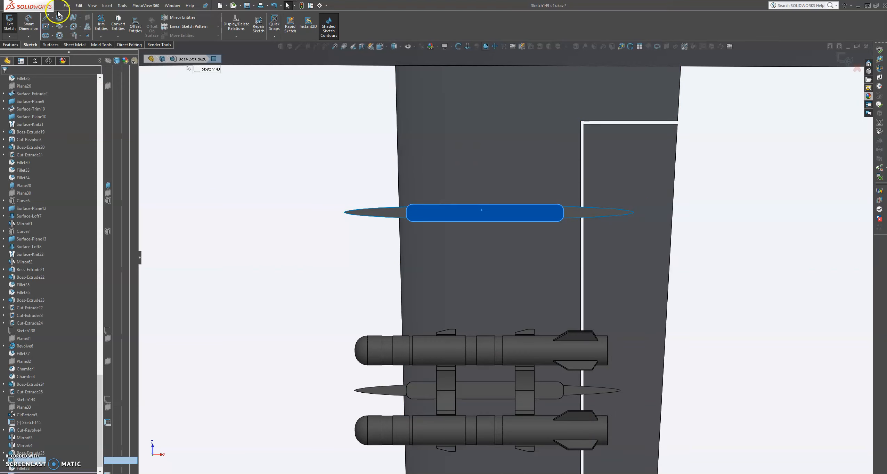
{"action": "left_click", "coordinate": [52, 27]}
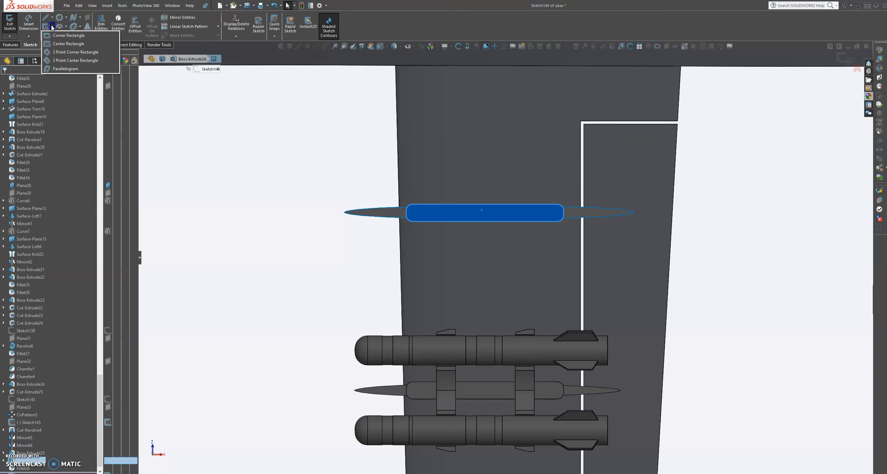
{"action": "left_click", "coordinate": [59, 44]}
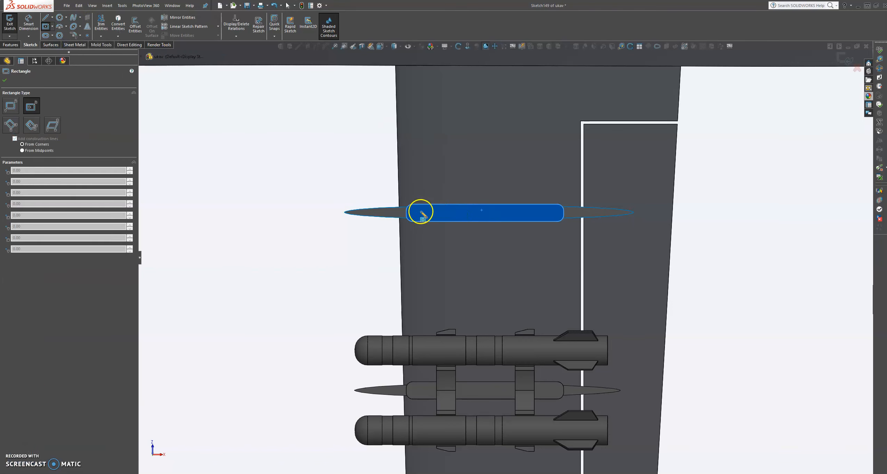
{"action": "left_click", "coordinate": [448, 212]}
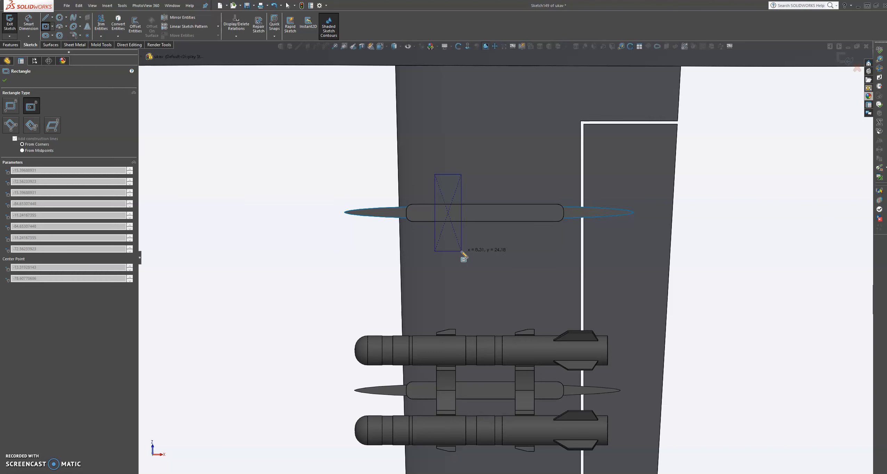
{"action": "left_click", "coordinate": [462, 250]}
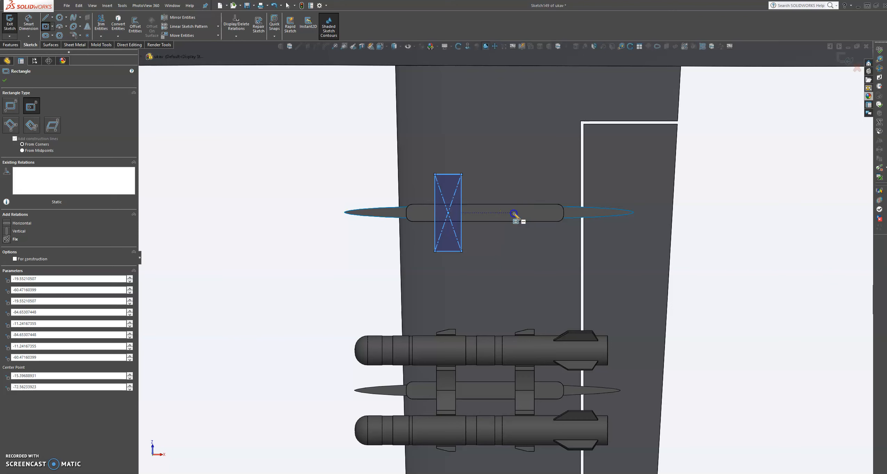
{"action": "left_click", "coordinate": [514, 213]}
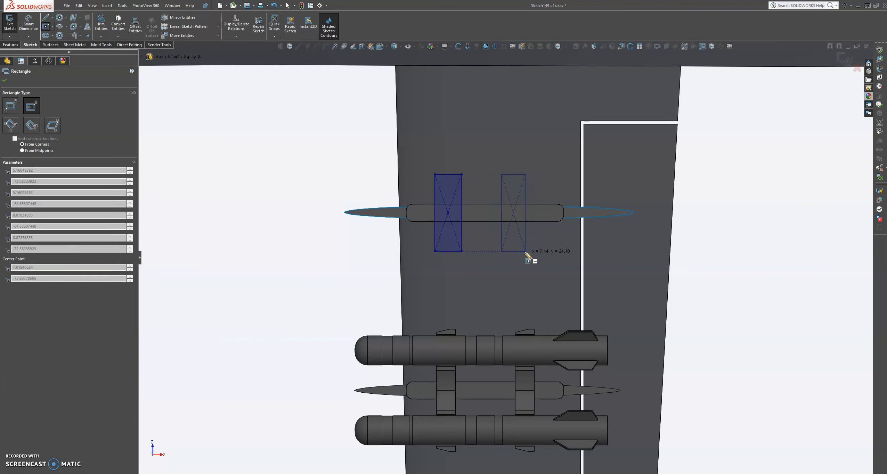
{"action": "left_click", "coordinate": [525, 253]}
{"action": "key", "text": "Escape"}
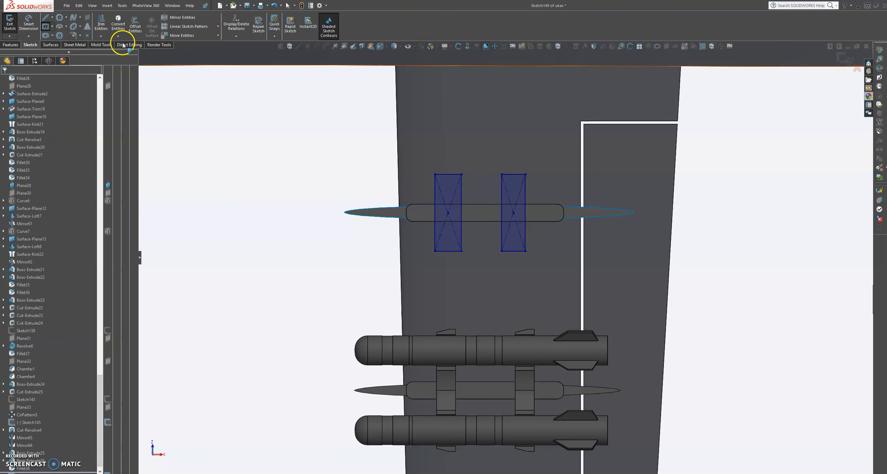
Dimension the widths of both rectangles along the plate and set each to 8 mm.
{"action": "left_click", "coordinate": [35, 24]}
{"action": "left_click", "coordinate": [451, 251]}
{"action": "left_click", "coordinate": [454, 266]}
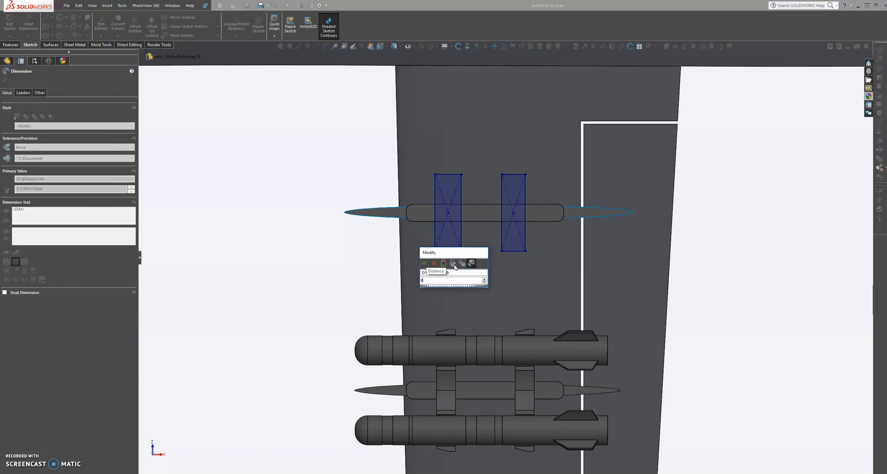
{"action": "key", "text": "Return"}
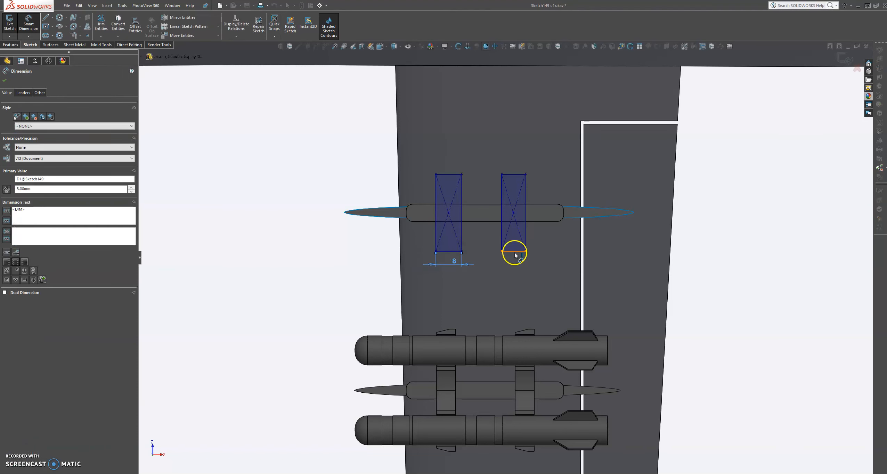
{"action": "left_click", "coordinate": [515, 256]}
{"action": "left_click", "coordinate": [513, 274]}
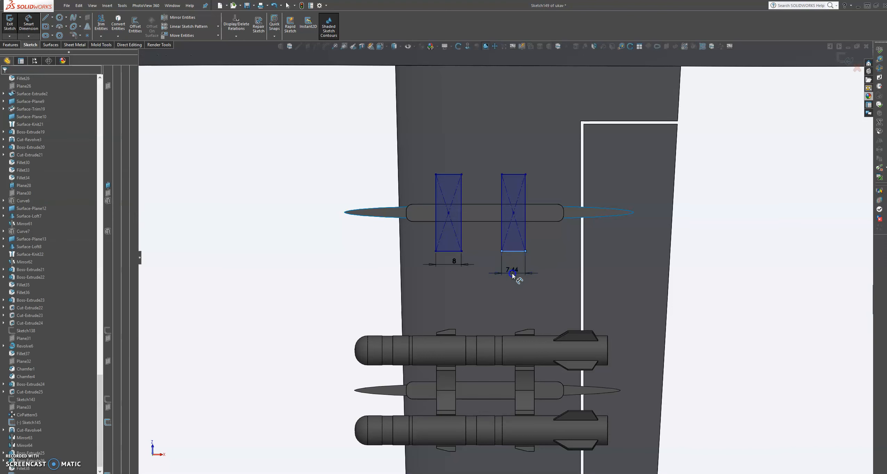
{"action": "type", "text": "8"}
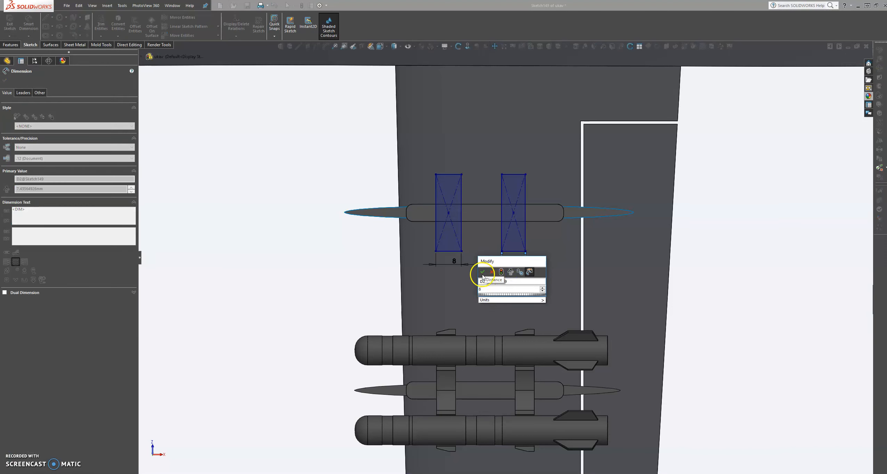
{"action": "left_click", "coordinate": [481, 272]}
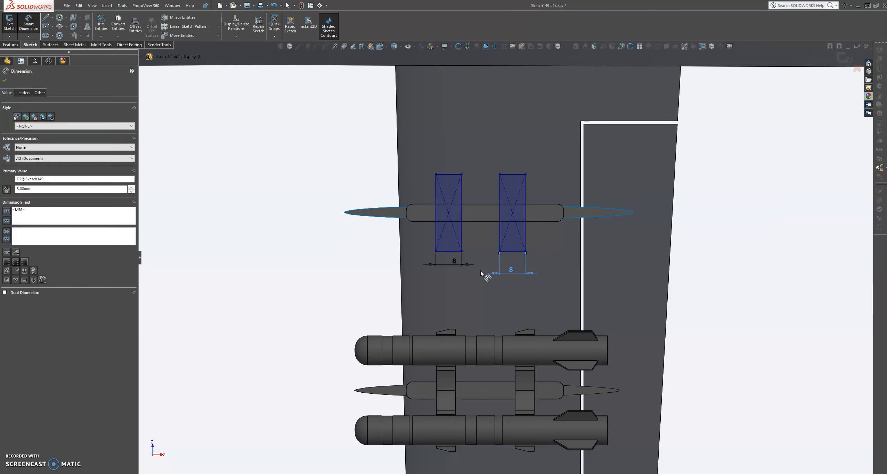
{"action": "left_click", "coordinate": [5, 82]}
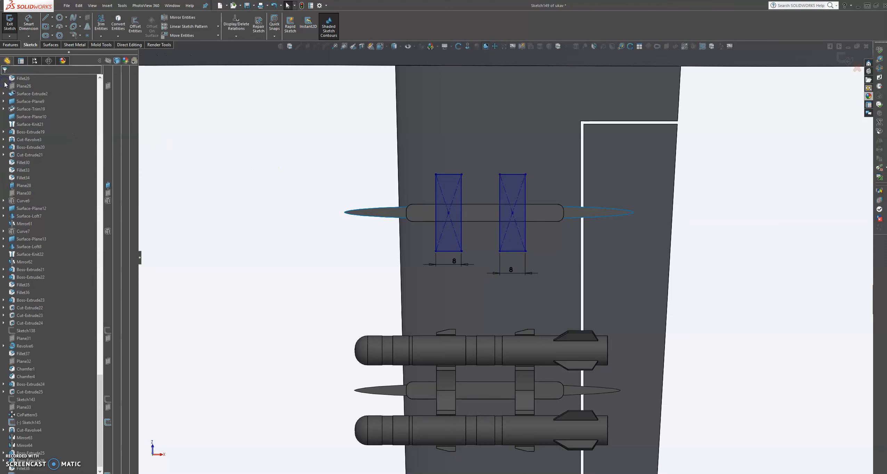
Extrude both rectangles 19.5 mm away from the wing as blind, merged blocks.
{"action": "middle_click_drag", "start_coordinate": [438, 172], "coordinate": [493, 101]}
{"action": "scroll", "coordinate": [497, 97], "scroll_direction": "up", "scroll_amount": 5}
{"action": "scroll", "coordinate": [487, 194], "scroll_direction": "down", "scroll_amount": 6}
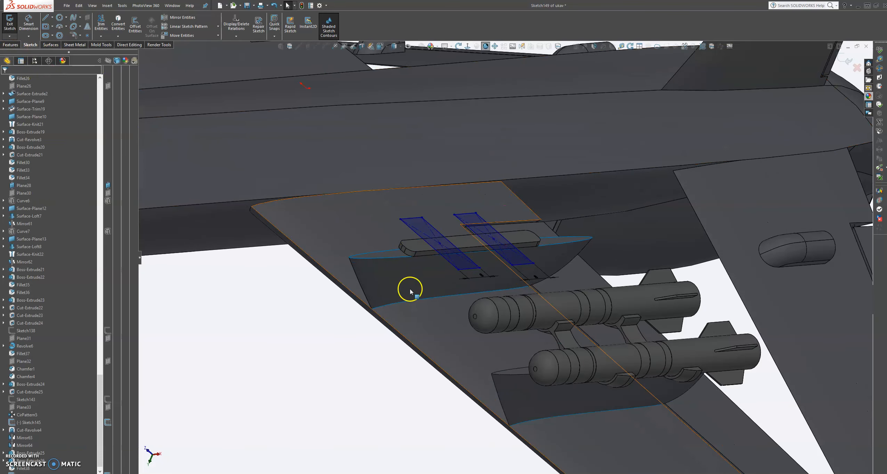
{"action": "left_click", "coordinate": [11, 44]}
{"action": "left_click", "coordinate": [16, 27]}
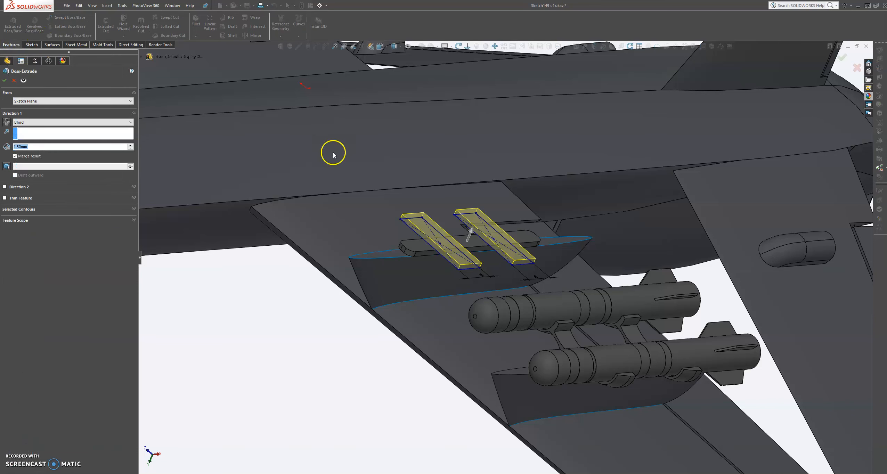
{"action": "left_click_drag", "start_coordinate": [470, 232], "coordinate": [494, 194]}
{"action": "middle_click_drag", "start_coordinate": [487, 258], "coordinate": [495, 227]}
{"action": "left_click_drag", "start_coordinate": [483, 181], "coordinate": [487, 171]}
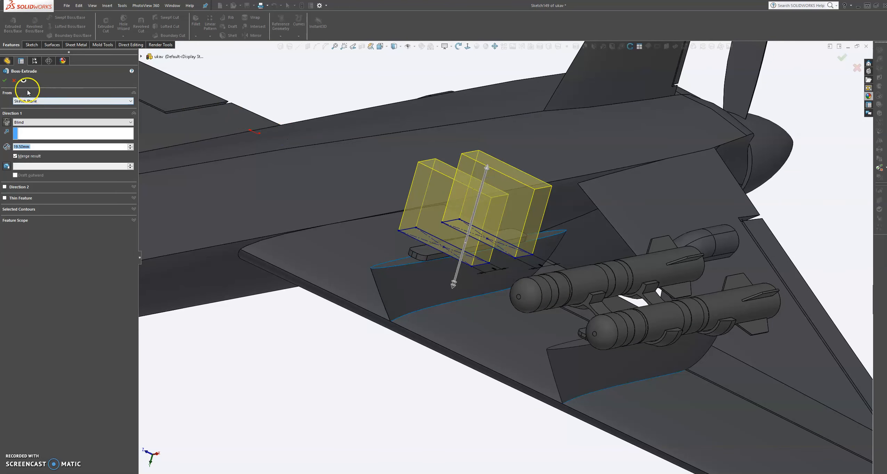
{"action": "left_click", "coordinate": [4, 81]}
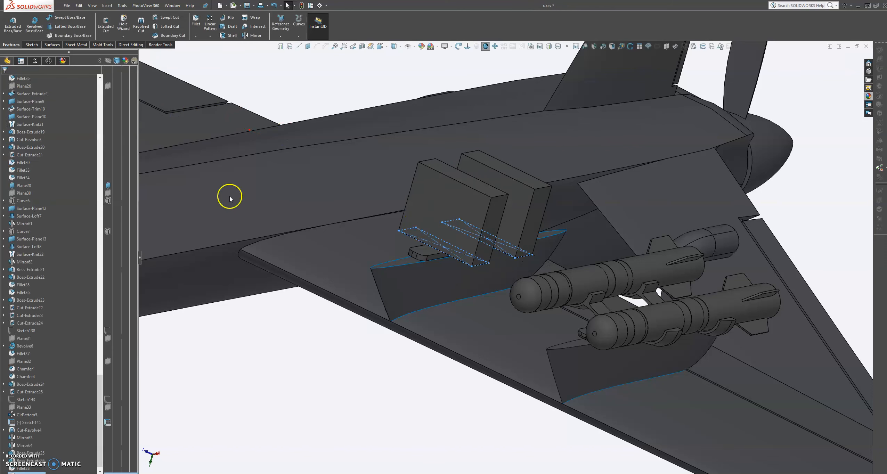
Open a new sketch on the forward-facing side of the front block and view it straight on.
{"action": "left_click", "coordinate": [318, 347]}
{"action": "left_click", "coordinate": [405, 232]}
{"action": "middle_click_drag", "start_coordinate": [407, 235], "coordinate": [582, 289]}
{"action": "scroll", "coordinate": [433, 229], "scroll_direction": "down", "scroll_amount": 3}
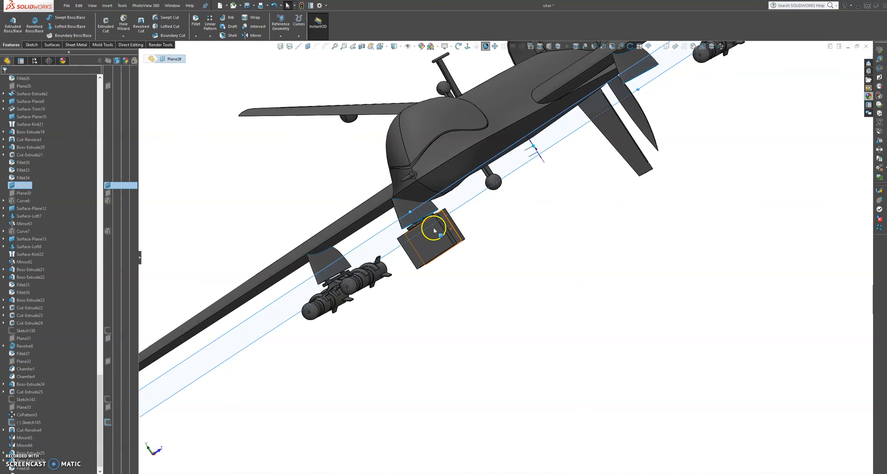
{"action": "left_click", "coordinate": [430, 232]}
{"action": "left_click", "coordinate": [462, 210]}
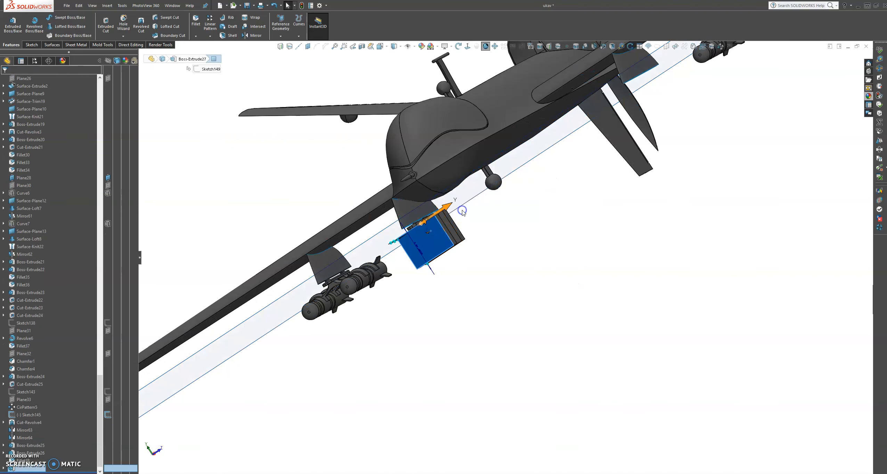
{"action": "left_click", "coordinate": [467, 46]}
{"action": "scroll", "coordinate": [495, 258], "scroll_direction": "down", "scroll_amount": 10}
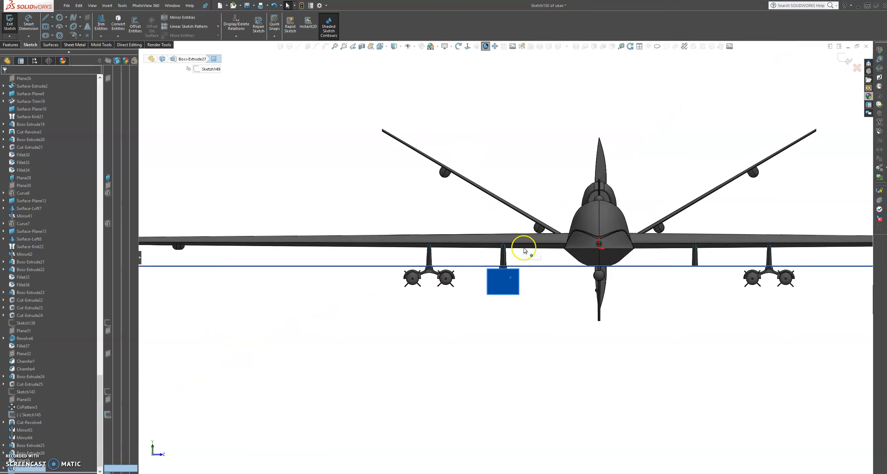
{"action": "scroll", "coordinate": [493, 309], "scroll_direction": "down", "scroll_amount": 3}
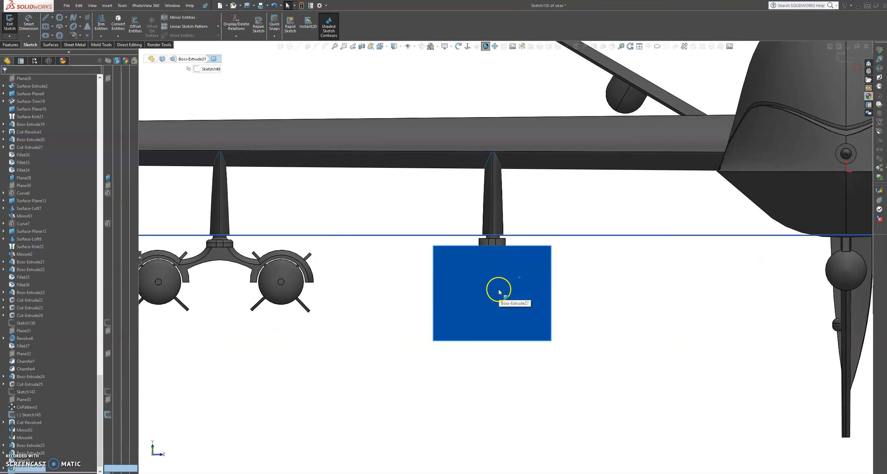
{"action": "left_click", "coordinate": [52, 17]}
{"action": "left_click", "coordinate": [54, 35]}
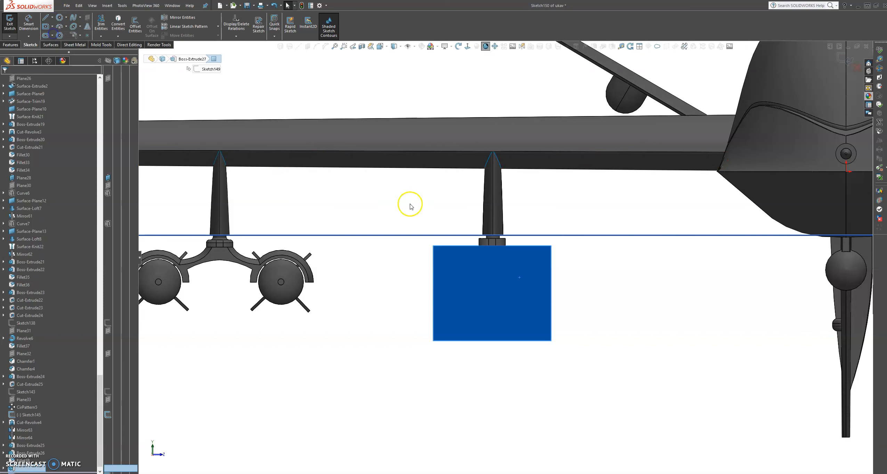
{"action": "left_click", "coordinate": [492, 246]}
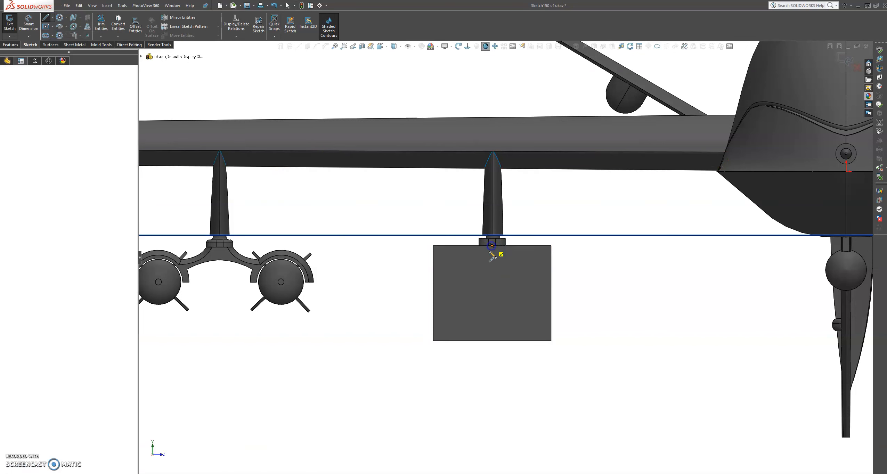
{"action": "left_click", "coordinate": [492, 361]}
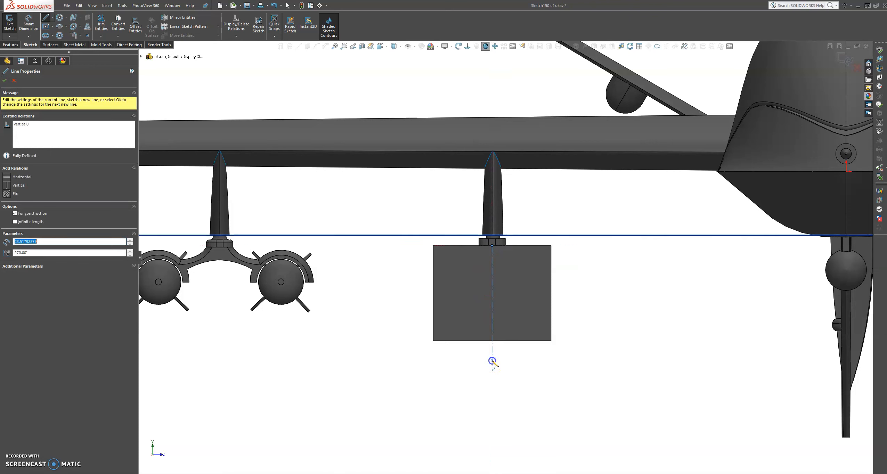
{"action": "double_click", "coordinate": [492, 360]}
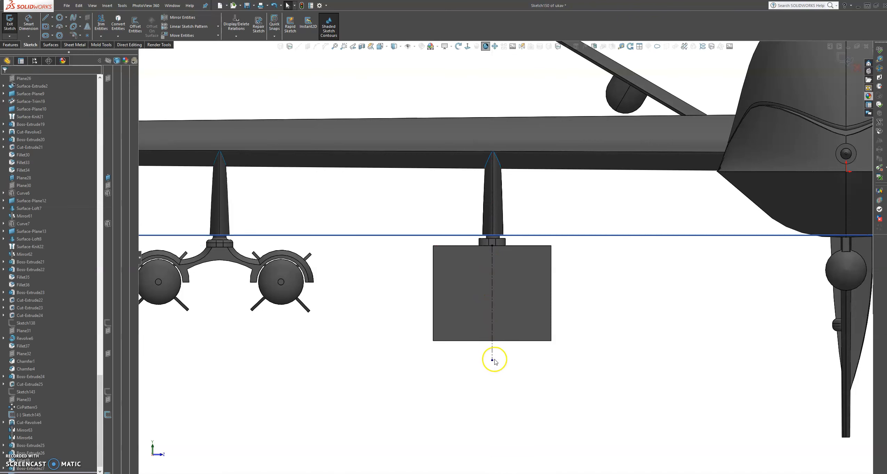
{"action": "left_click_drag", "start_coordinate": [493, 362], "coordinate": [494, 346]}
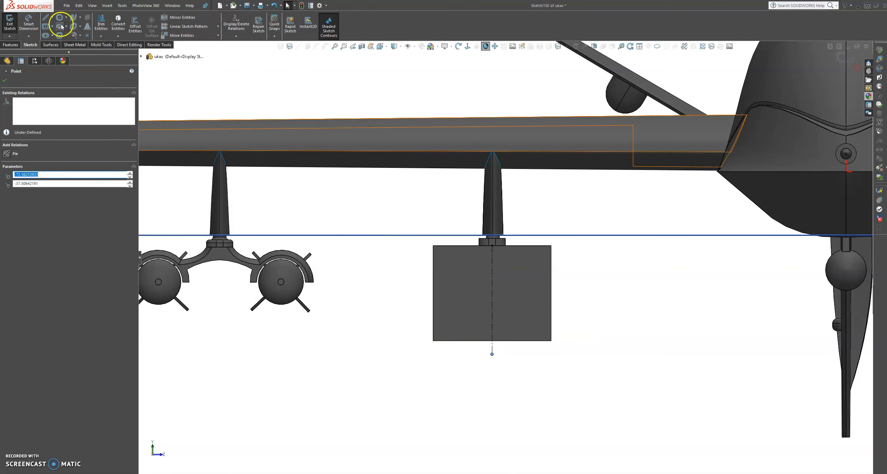
{"action": "left_click", "coordinate": [100, 22]}
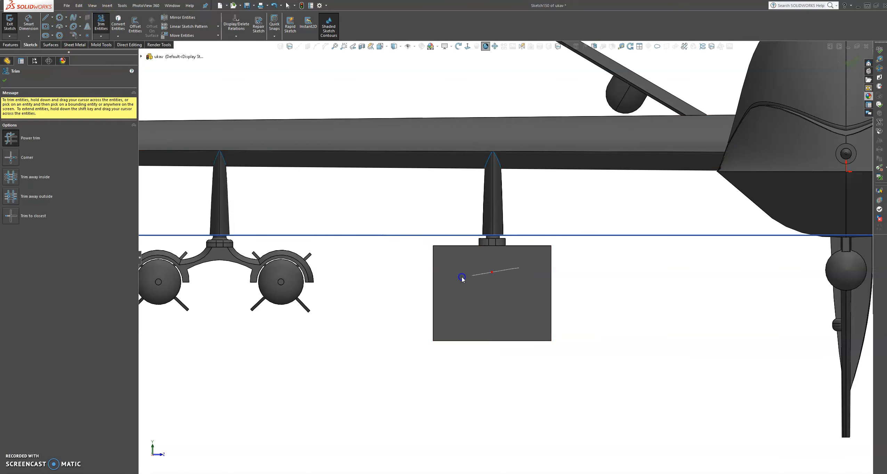
Draw a vertical centreline on the block face from the midpoint of its upper edge to the midpoint of its lower edge.
{"action": "left_click", "coordinate": [53, 17]}
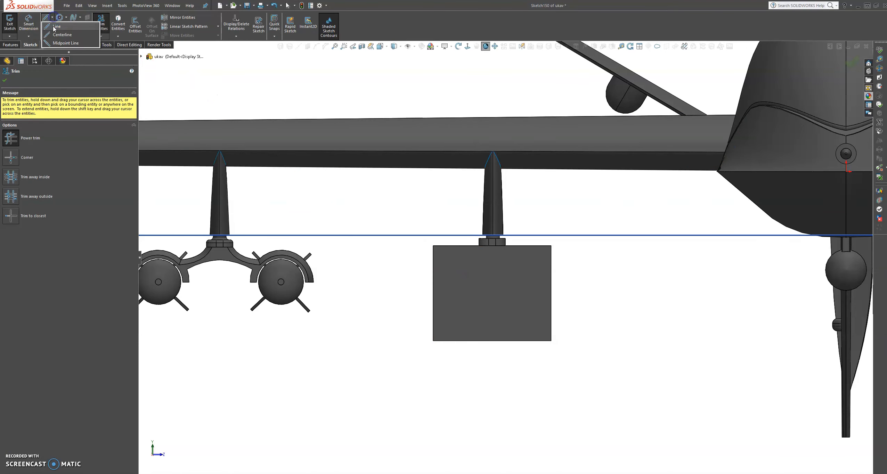
{"action": "left_click", "coordinate": [52, 34]}
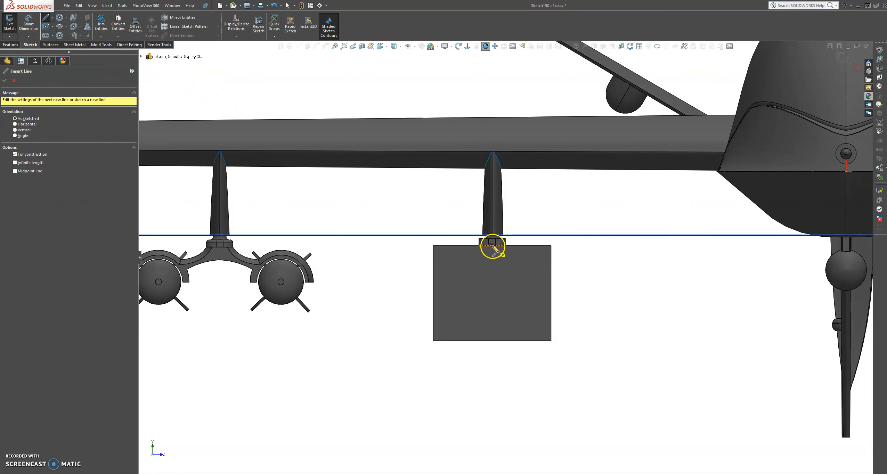
{"action": "left_click", "coordinate": [492, 246]}
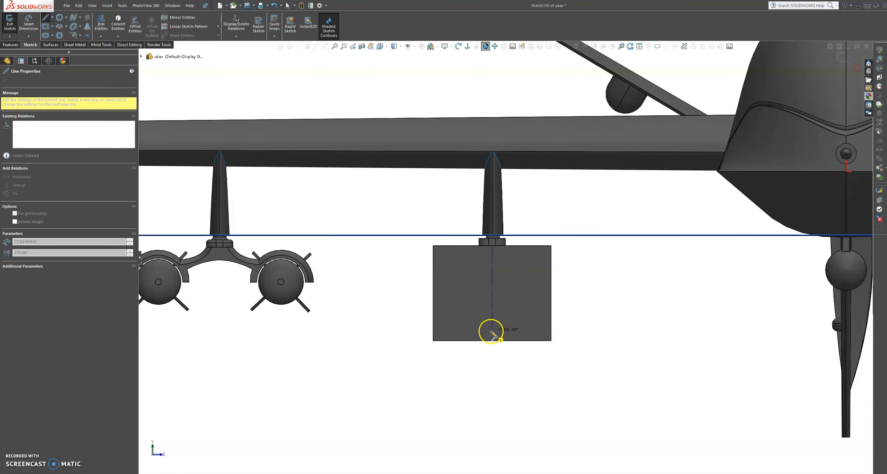
{"action": "left_click", "coordinate": [492, 340]}
{"action": "key", "text": "Escape"}
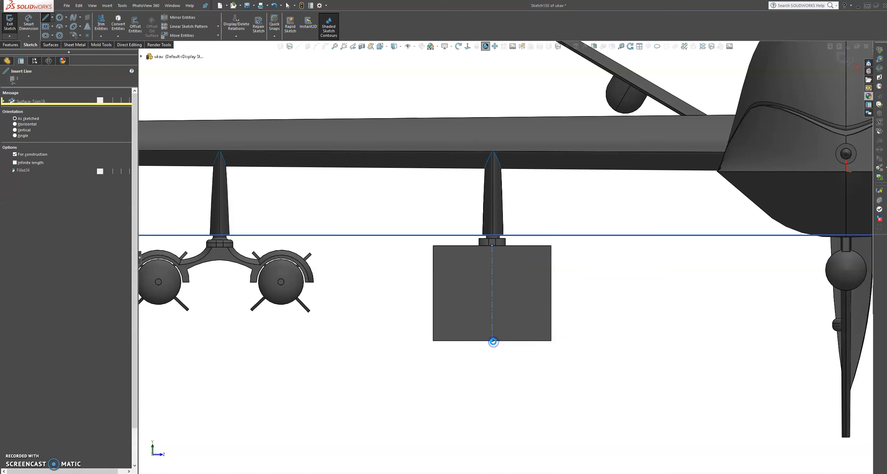
Draw a circle centred on the centreline's midpoint and enlarge it to a radius of about 8 mm.
{"action": "left_click", "coordinate": [60, 17]}
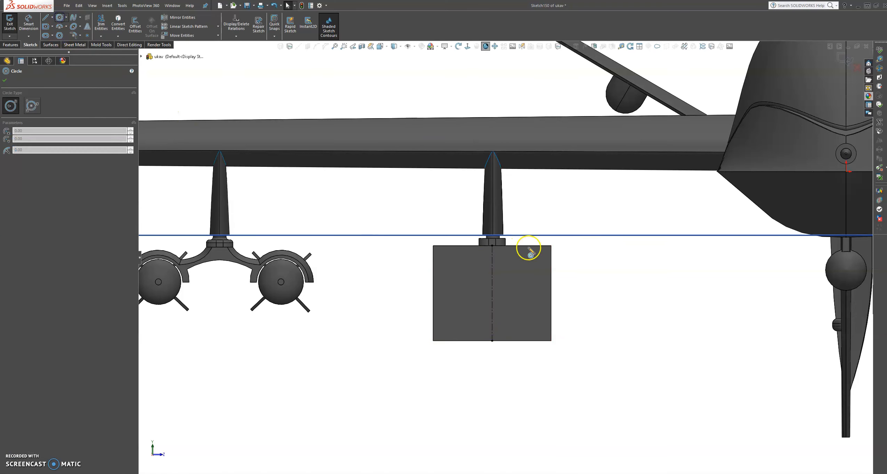
{"action": "left_click", "coordinate": [492, 293]}
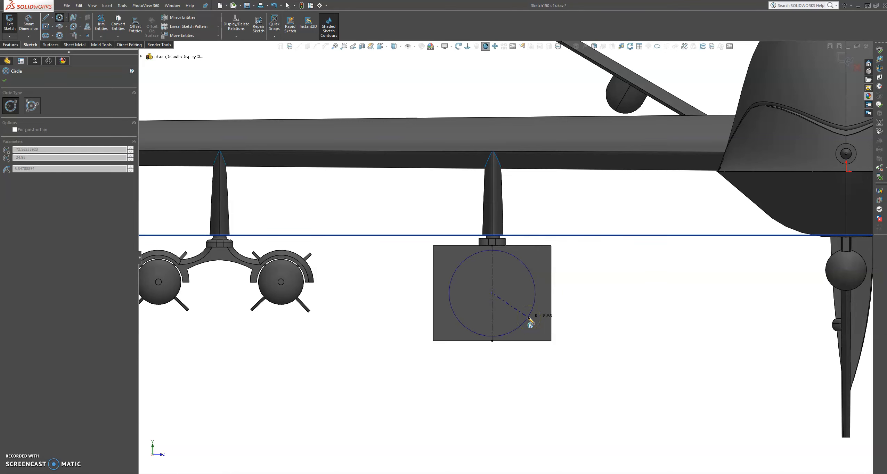
{"action": "left_click", "coordinate": [524, 316]}
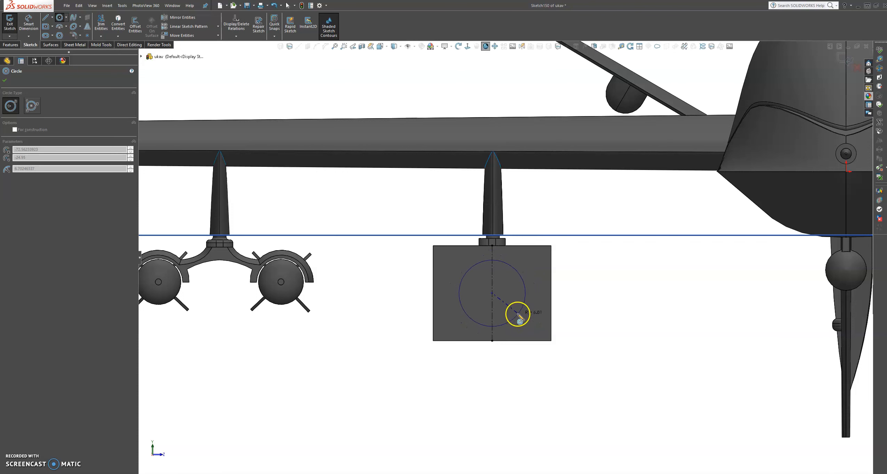
{"action": "left_click", "coordinate": [518, 313]}
{"action": "key", "text": "Escape"}
{"action": "left_click", "coordinate": [516, 315]}
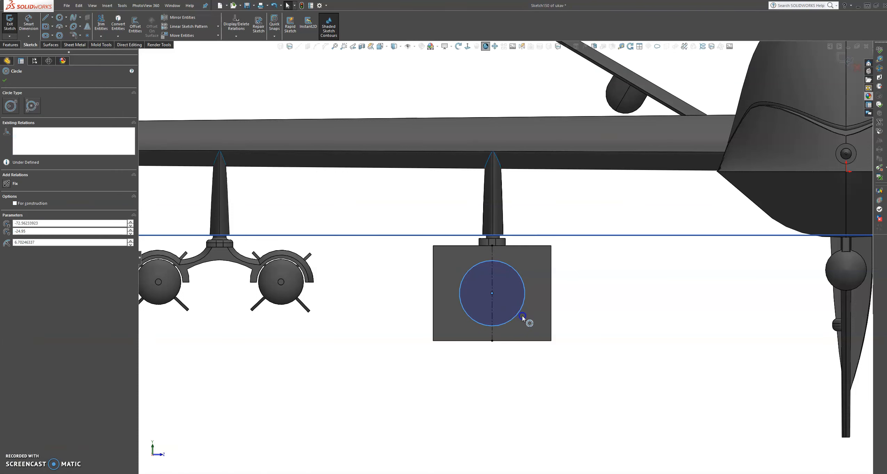
{"action": "left_click_drag", "start_coordinate": [524, 319], "coordinate": [524, 320]}
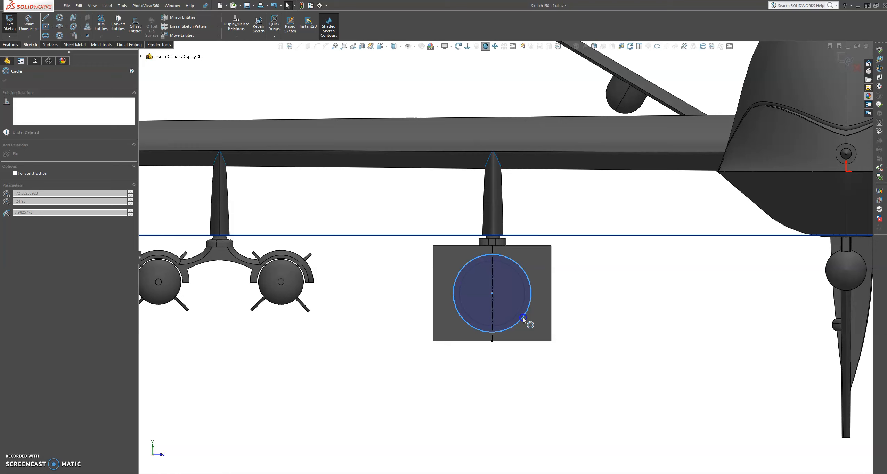
{"action": "left_click_drag", "start_coordinate": [523, 320], "coordinate": [523, 320]}
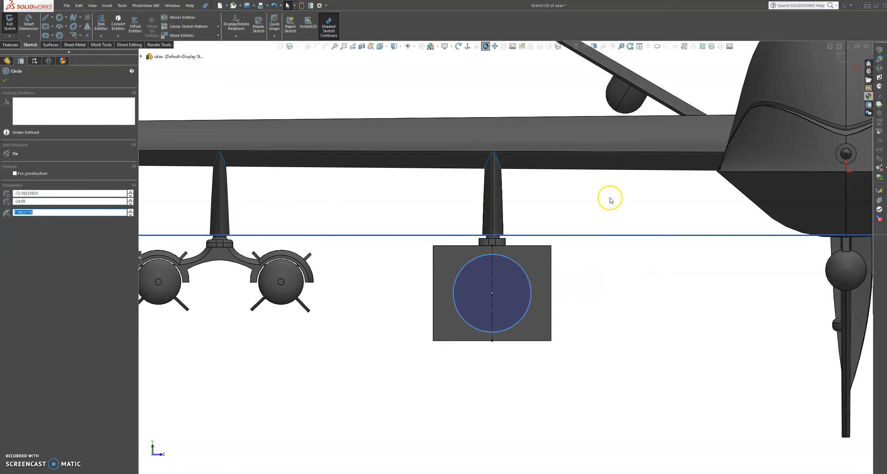
Draw a three-point arc of about 9.9 mm radius around the circle, from the base plate's lower corner to the centreline's lower end.
{"action": "left_click", "coordinate": [58, 28]}
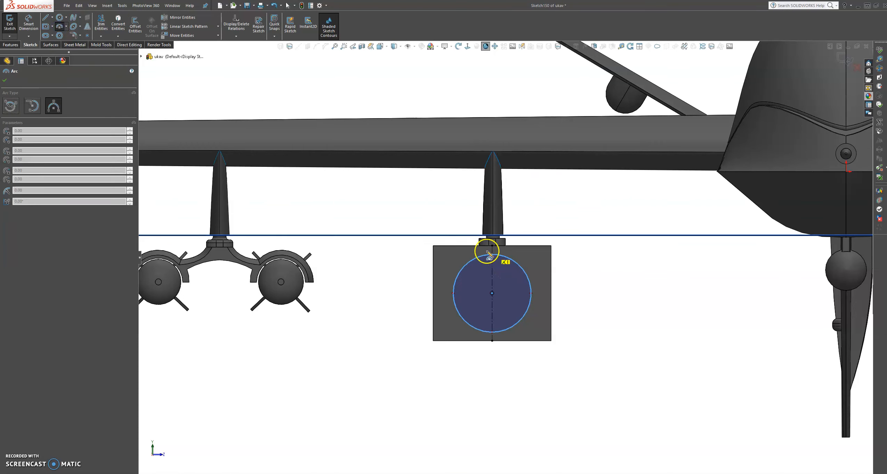
{"action": "left_click_drag", "start_coordinate": [478, 246], "coordinate": [492, 341]}
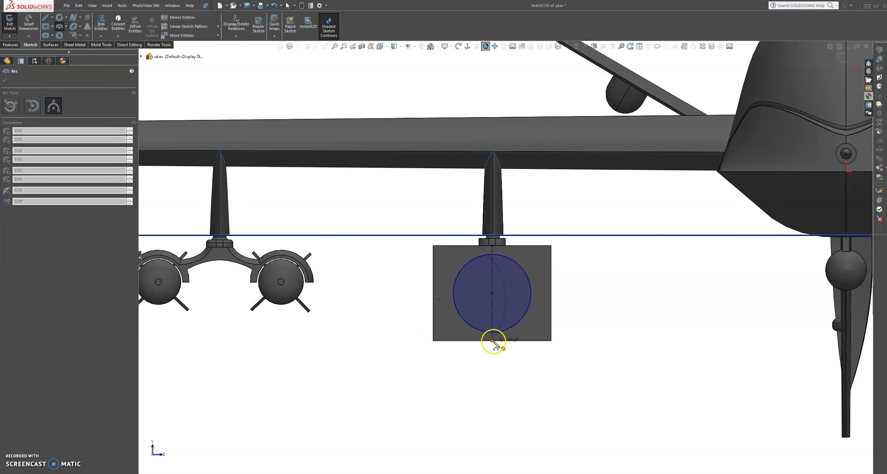
{"action": "left_click", "coordinate": [445, 299]}
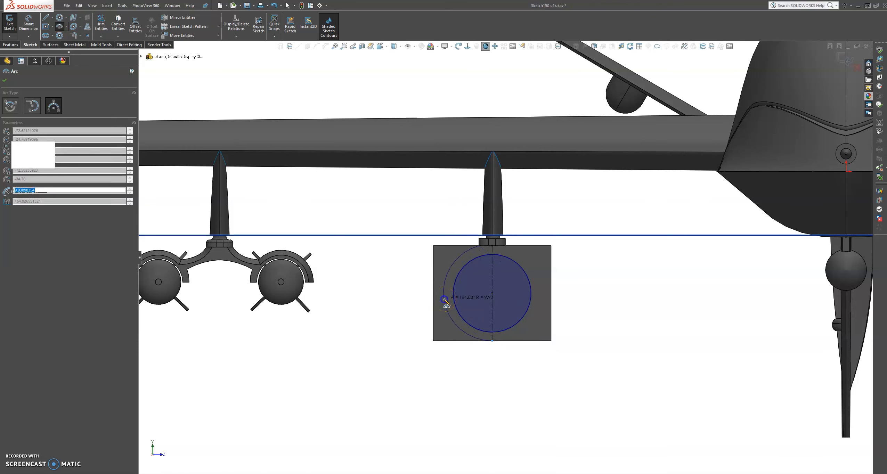
{"action": "key", "text": "Escape"}
Mirror the outer arc about the vertical centreline, keeping the original.
{"action": "left_click", "coordinate": [135, 60]}
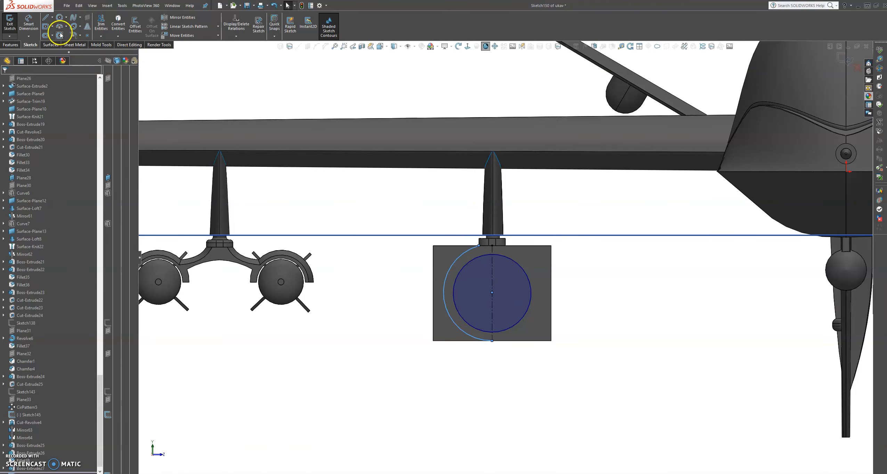
{"action": "left_click", "coordinate": [172, 22]}
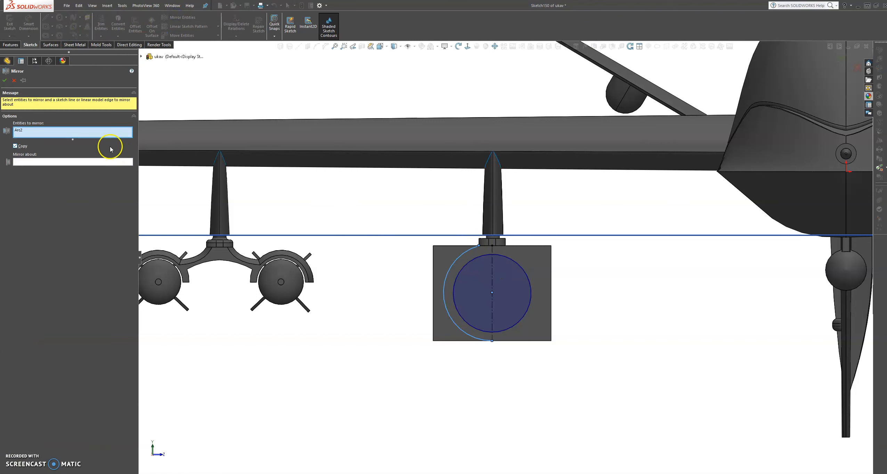
{"action": "left_click", "coordinate": [101, 166]}
{"action": "left_click", "coordinate": [492, 279]}
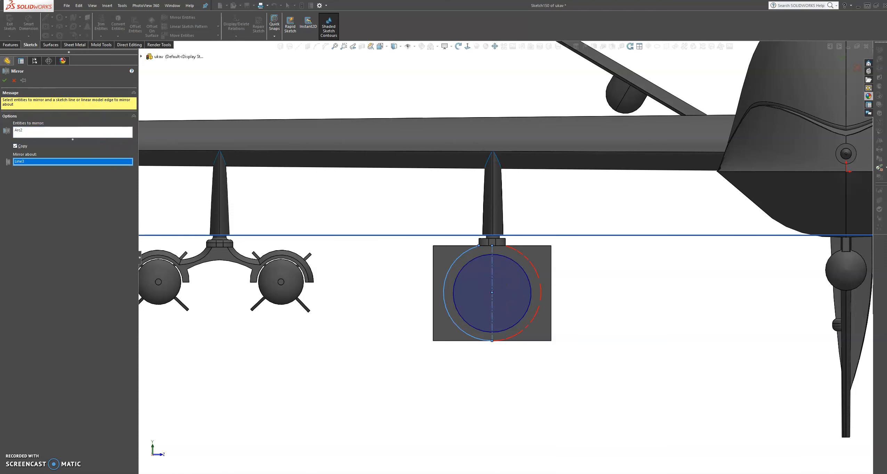
{"action": "left_click", "coordinate": [4, 81]}
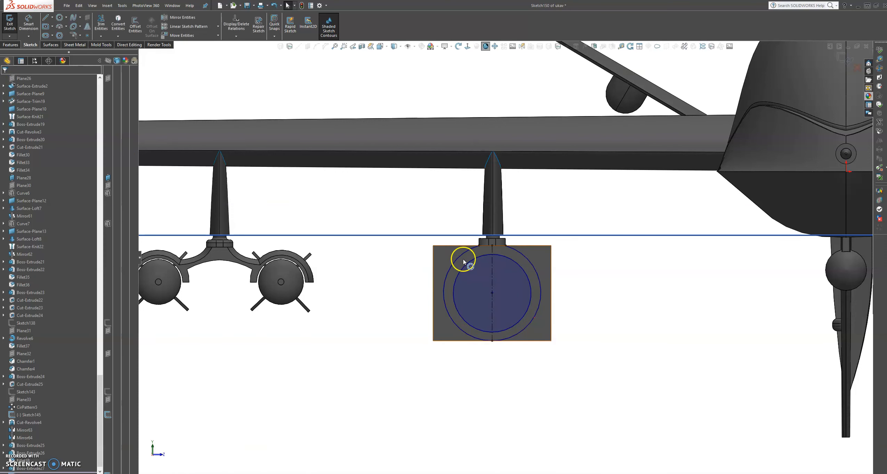
Draw a chain of lines enclosing the block from one lower corner of the base plate around to the other, joining both arc ends.
{"action": "scroll", "coordinate": [548, 269], "scroll_direction": "down", "scroll_amount": 1}
{"action": "scroll", "coordinate": [549, 269], "scroll_direction": "down", "scroll_amount": 1}
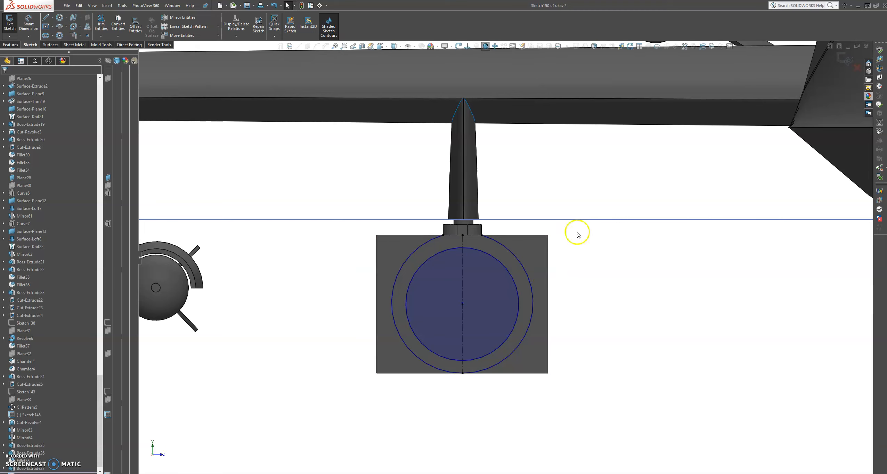
{"action": "left_click", "coordinate": [45, 18]}
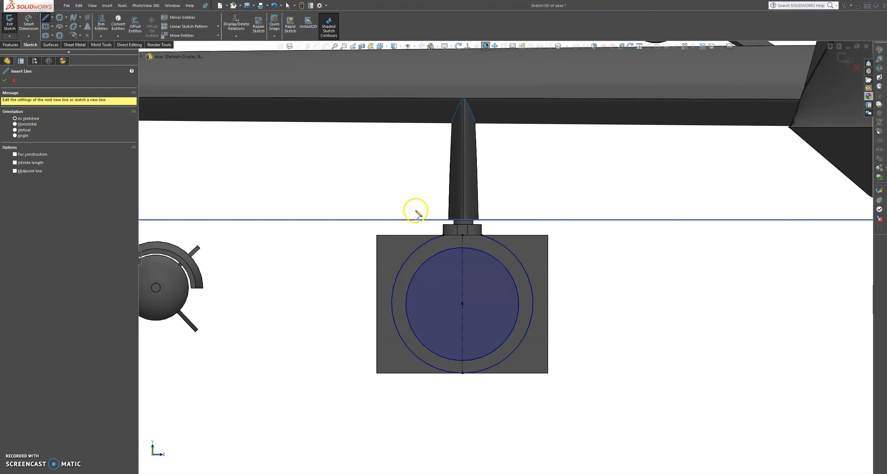
{"action": "left_click_drag", "start_coordinate": [443, 235], "coordinate": [353, 228]}
{"action": "left_click", "coordinate": [341, 382]}
{"action": "left_click", "coordinate": [548, 436]}
{"action": "left_click", "coordinate": [635, 264]}
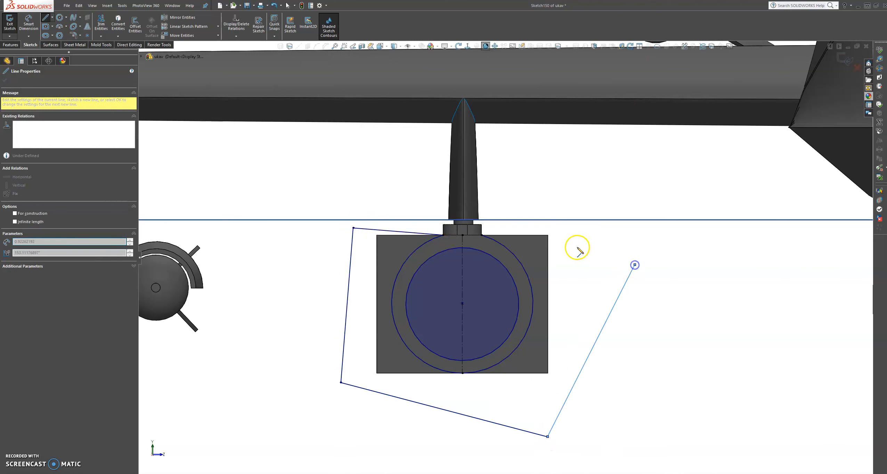
{"action": "left_click", "coordinate": [555, 228]}
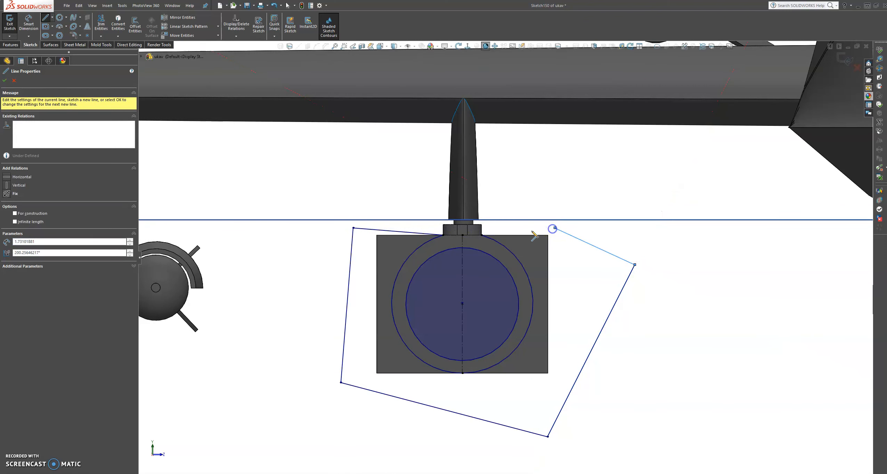
{"action": "left_click", "coordinate": [481, 235]}
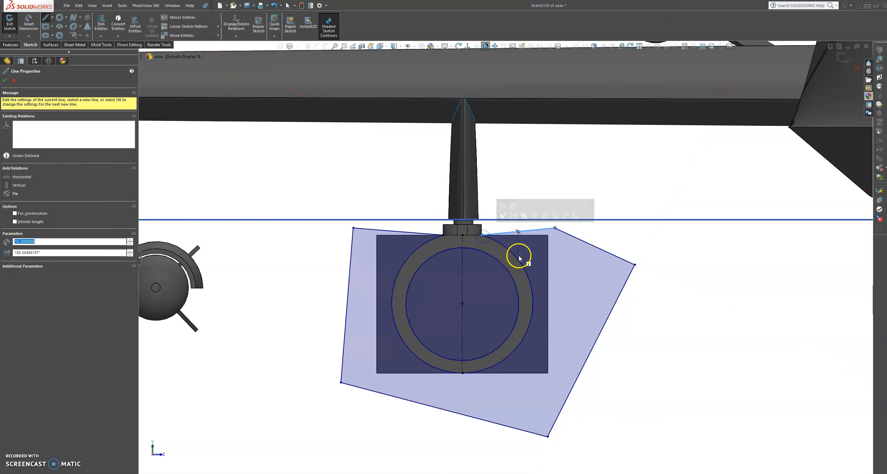
{"action": "key", "text": "Escape"}
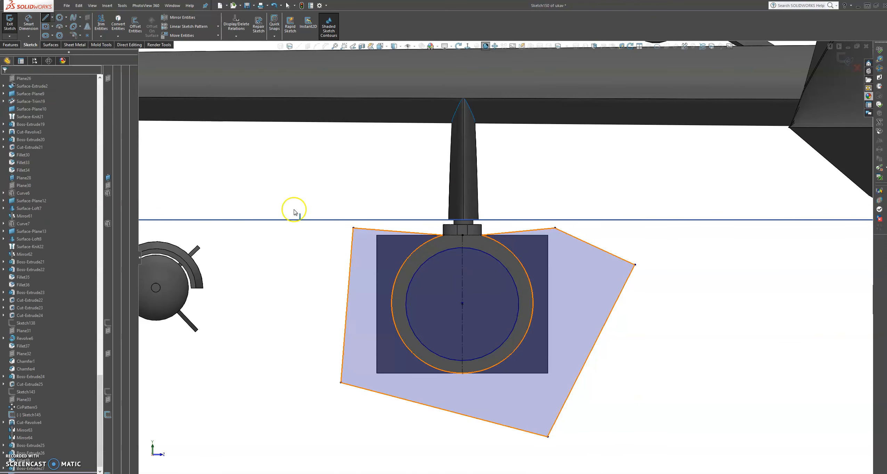
Cut-extrude the circle and the area outside the arcs blind 30.5 mm through both blocks, leaving two rings.
{"action": "left_click", "coordinate": [12, 44]}
{"action": "left_click", "coordinate": [106, 25]}
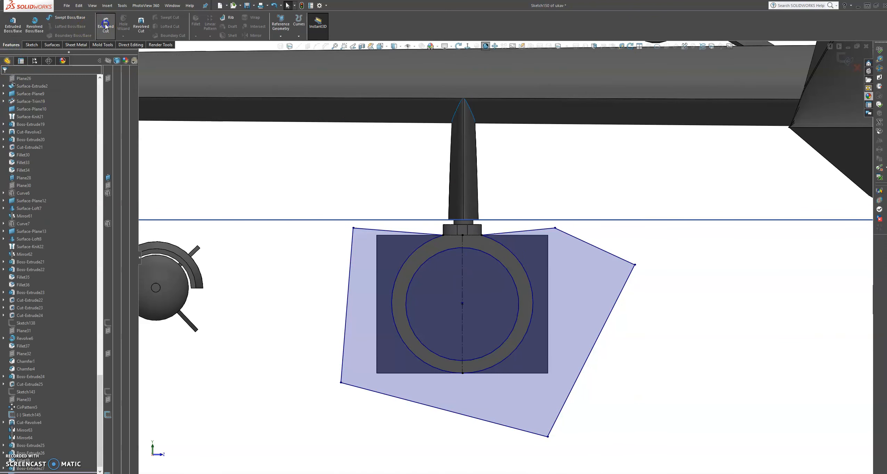
{"action": "middle_click_drag", "start_coordinate": [424, 203], "coordinate": [624, 288]}
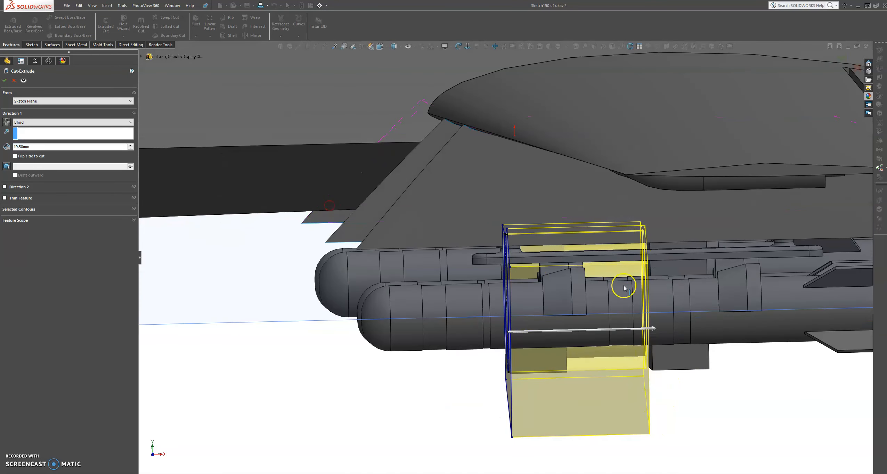
{"action": "left_click_drag", "start_coordinate": [654, 328], "coordinate": [730, 327]}
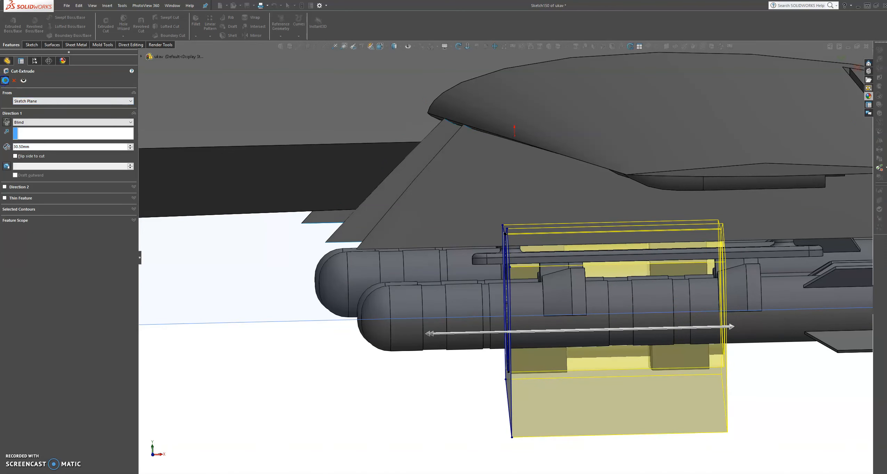
{"action": "left_click", "coordinate": [5, 81]}
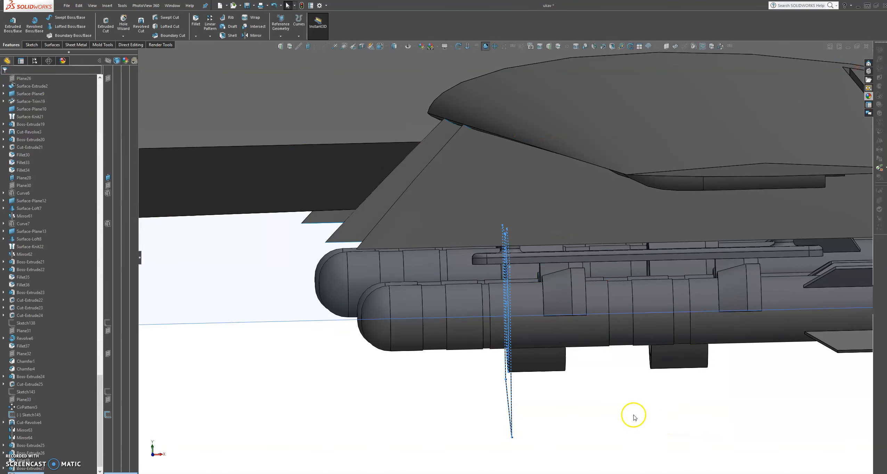
{"action": "left_click", "coordinate": [606, 399]}
Examine the two rings under the inner pylon from several angles and compare them with the neighbouring missile rack.
{"action": "middle_click_drag", "start_coordinate": [615, 381], "coordinate": [696, 390]}
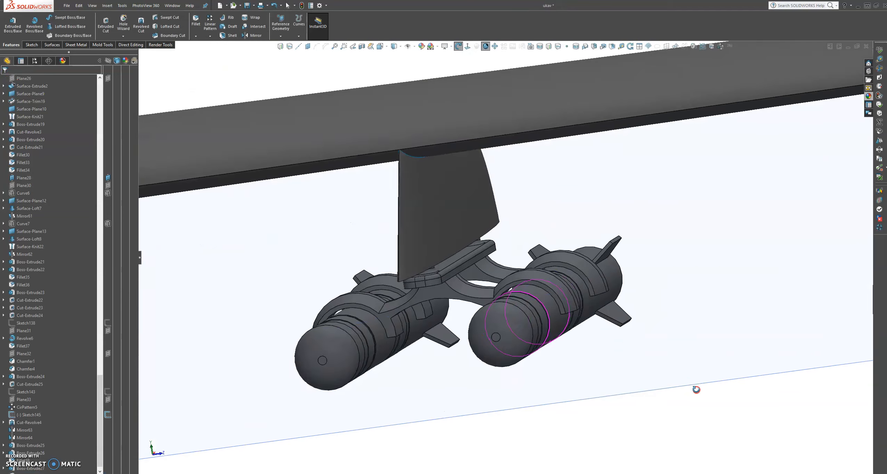
{"action": "scroll", "coordinate": [588, 367], "scroll_direction": "up", "scroll_amount": 4}
{"action": "scroll", "coordinate": [372, 338], "scroll_direction": "up", "scroll_amount": 3}
{"action": "middle_click_drag", "start_coordinate": [355, 301], "coordinate": [370, 301]}
{"action": "scroll", "coordinate": [216, 294], "scroll_direction": "down", "scroll_amount": 6}
{"action": "middle_click_drag", "start_coordinate": [293, 293], "coordinate": [311, 281]}
{"action": "left_click", "coordinate": [486, 369]}
{"action": "middle_click_drag", "start_coordinate": [486, 368], "coordinate": [495, 374]}
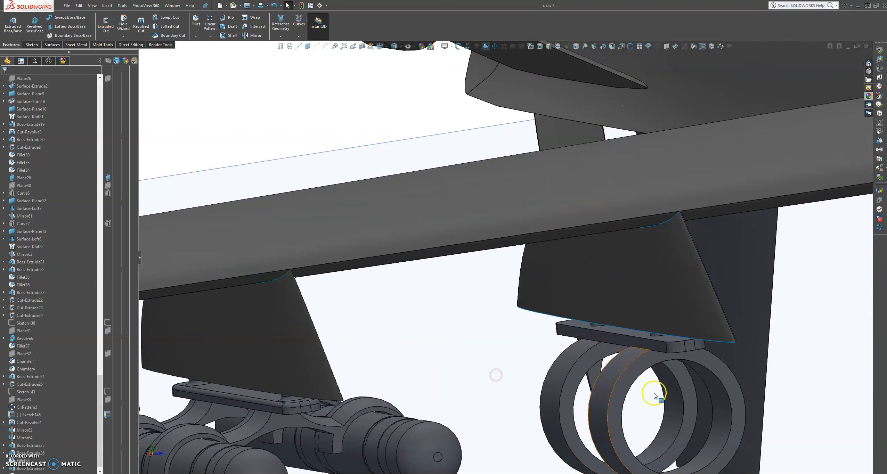
{"action": "scroll", "coordinate": [712, 413], "scroll_direction": "up", "scroll_amount": 4}
{"action": "mouse_move", "coordinate": [573, 320]}
{"action": "middle_mouse_down"}
{"action": "mouse_move", "coordinate": [577, 302]}
{"action": "mouse_move", "coordinate": [574, 322]}
{"action": "middle_mouse_up"}
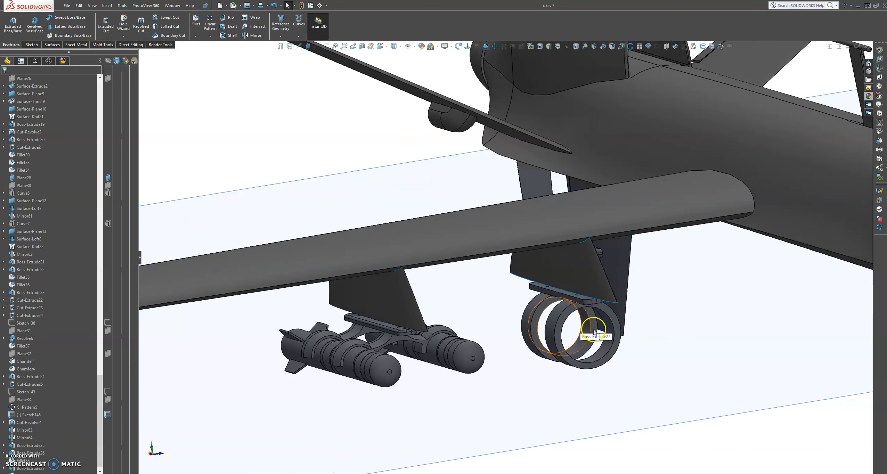
{"action": "scroll", "coordinate": [604, 333], "scroll_direction": "down", "scroll_amount": 2}
{"action": "scroll", "coordinate": [605, 333], "scroll_direction": "down", "scroll_amount": 1}
{"action": "scroll", "coordinate": [580, 329], "scroll_direction": "up", "scroll_amount": 6}
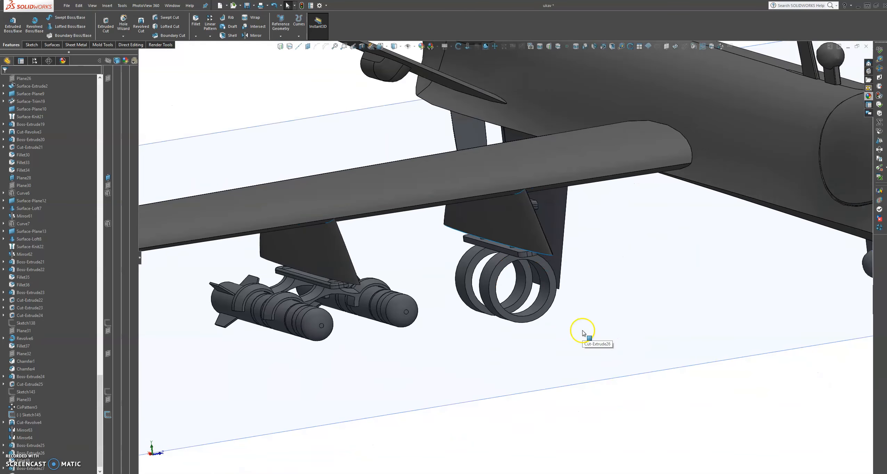
{"action": "middle_click_drag", "start_coordinate": [560, 329], "coordinate": [509, 310]}
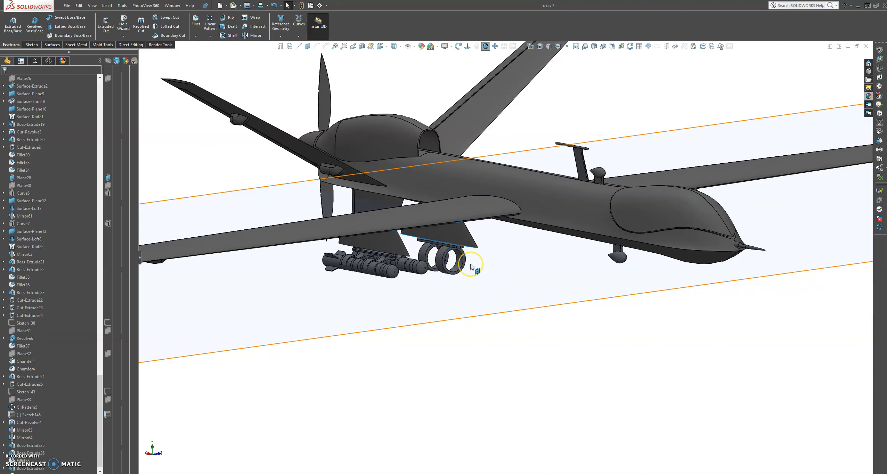
{"action": "left_click", "coordinate": [446, 281]}
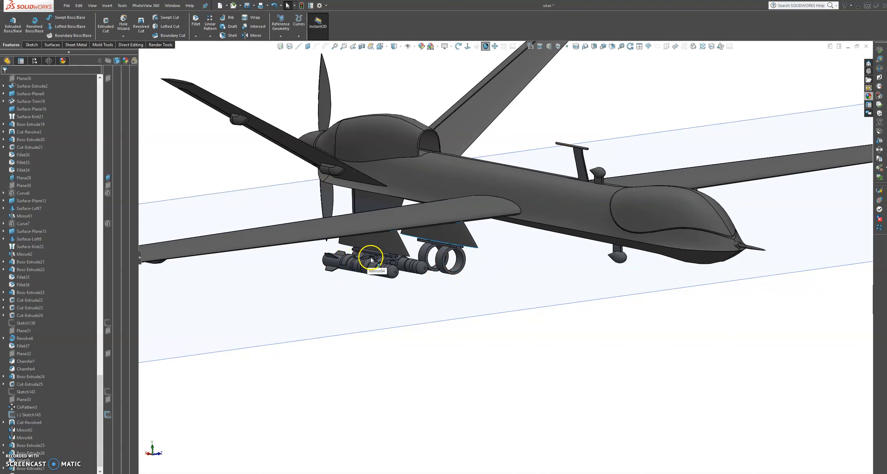